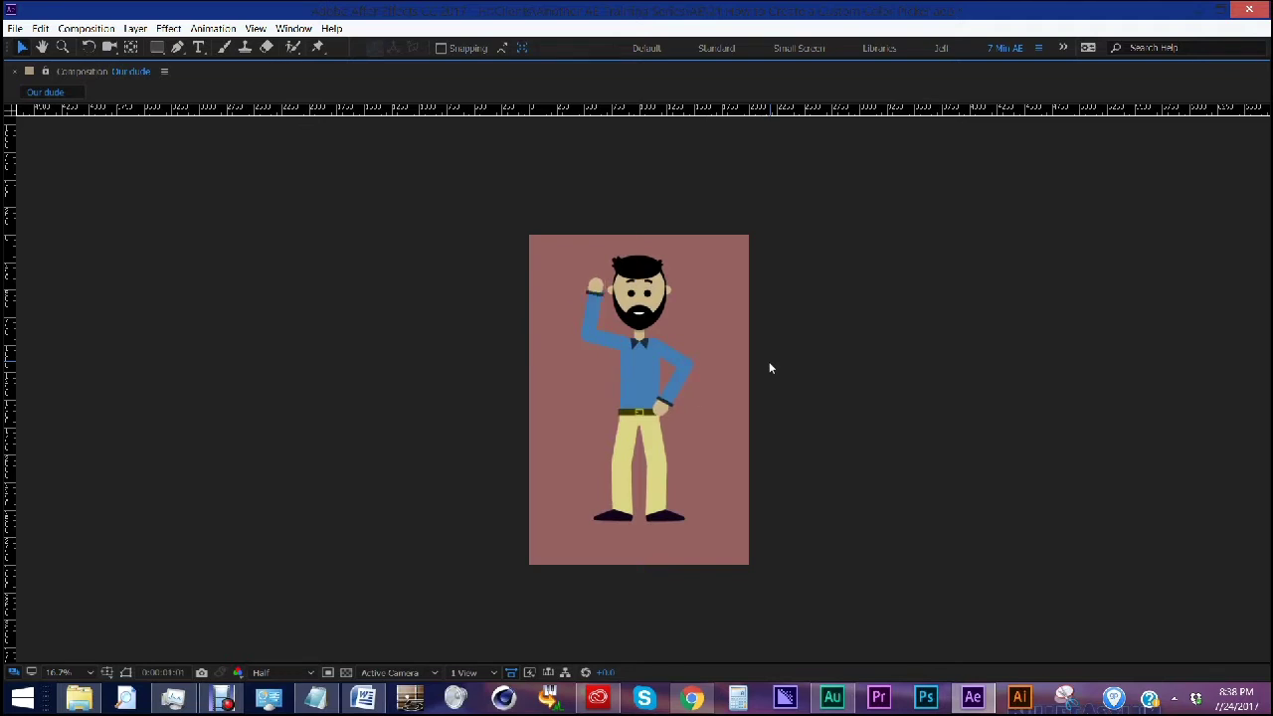
- Preview the Our dude character animation and look at the finished Color Picker composition
key("grave")
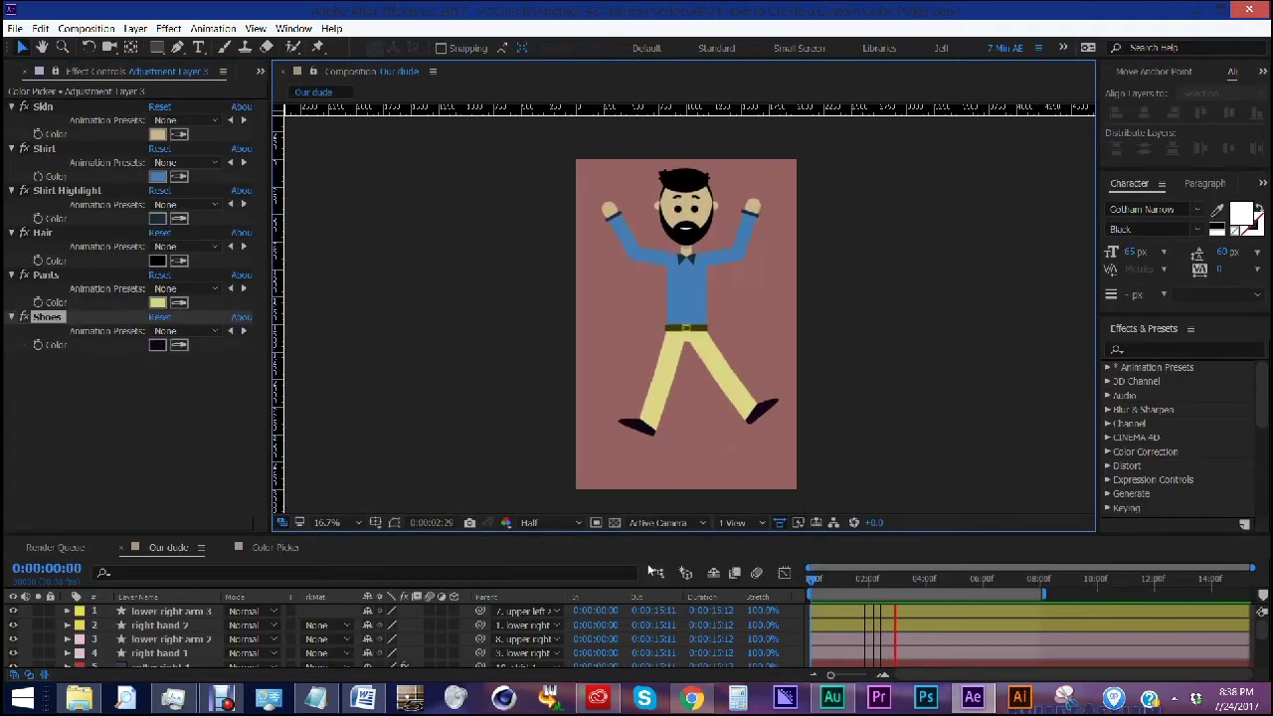
left_click(266, 549)
left_click(175, 548)
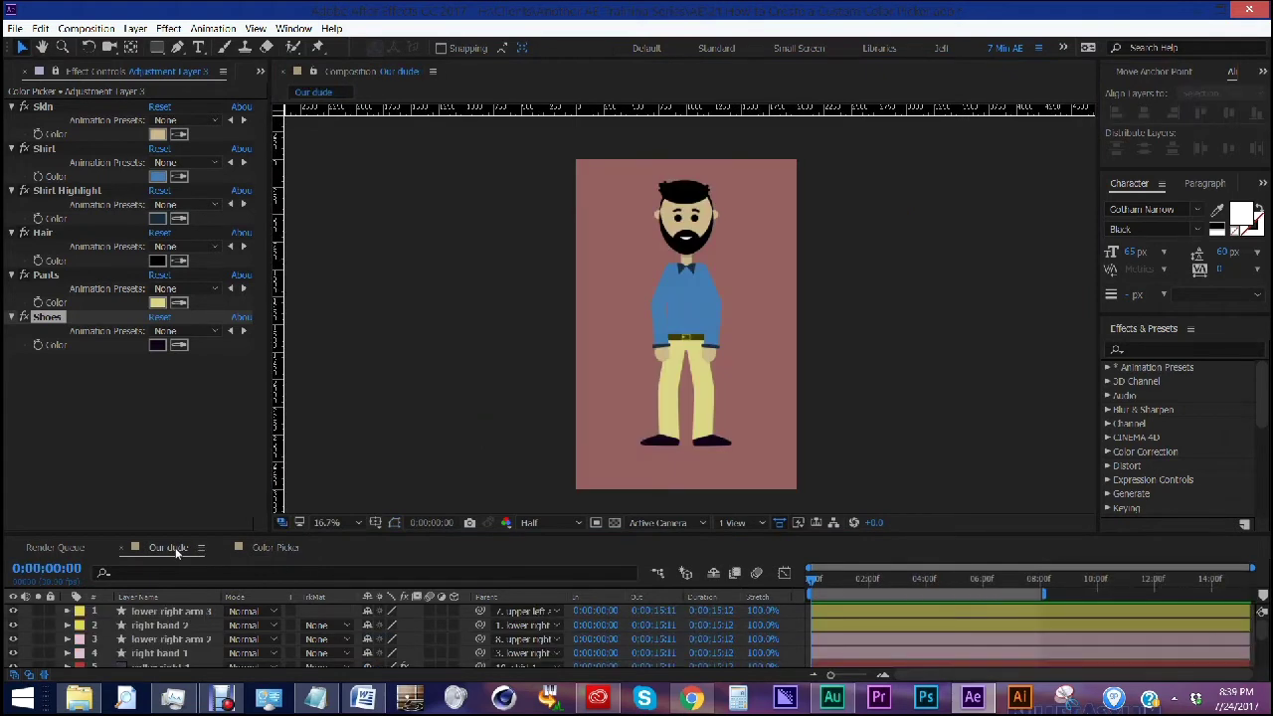
key("space")
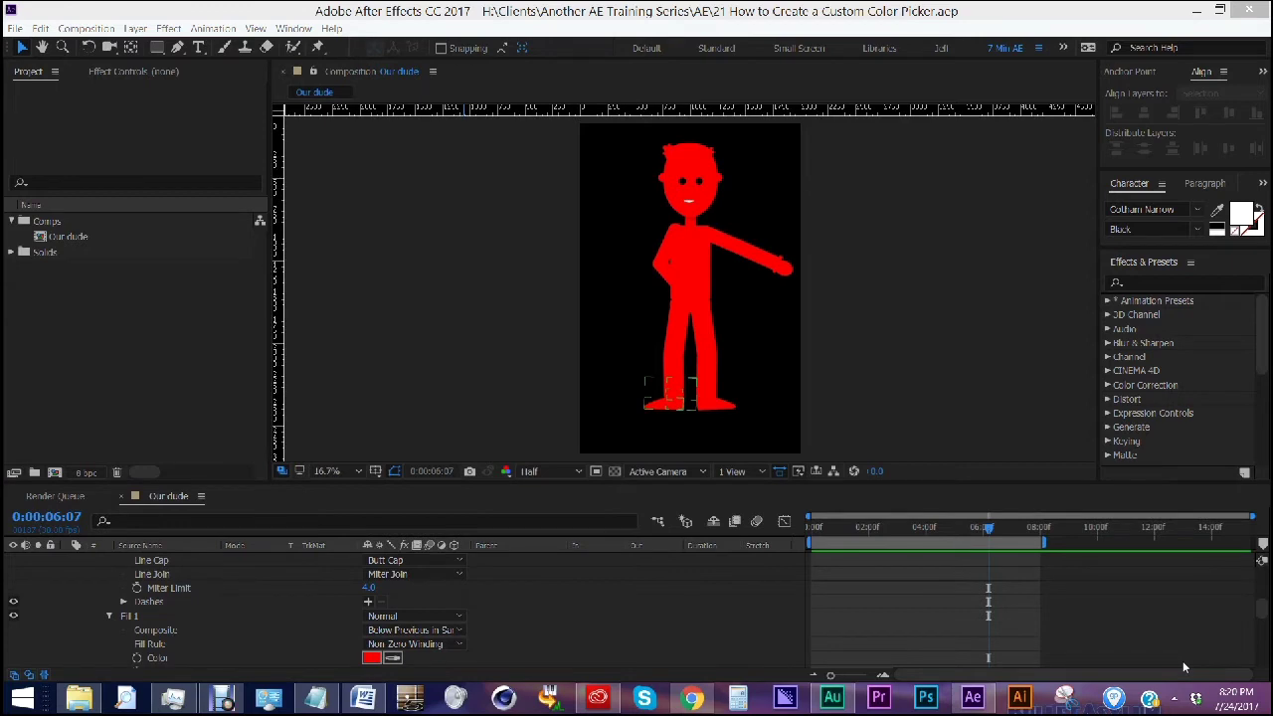
- Create a new 1920 × 1080, 29.97 fps, 15-second composition named Color Picker
left_click(583, 545)
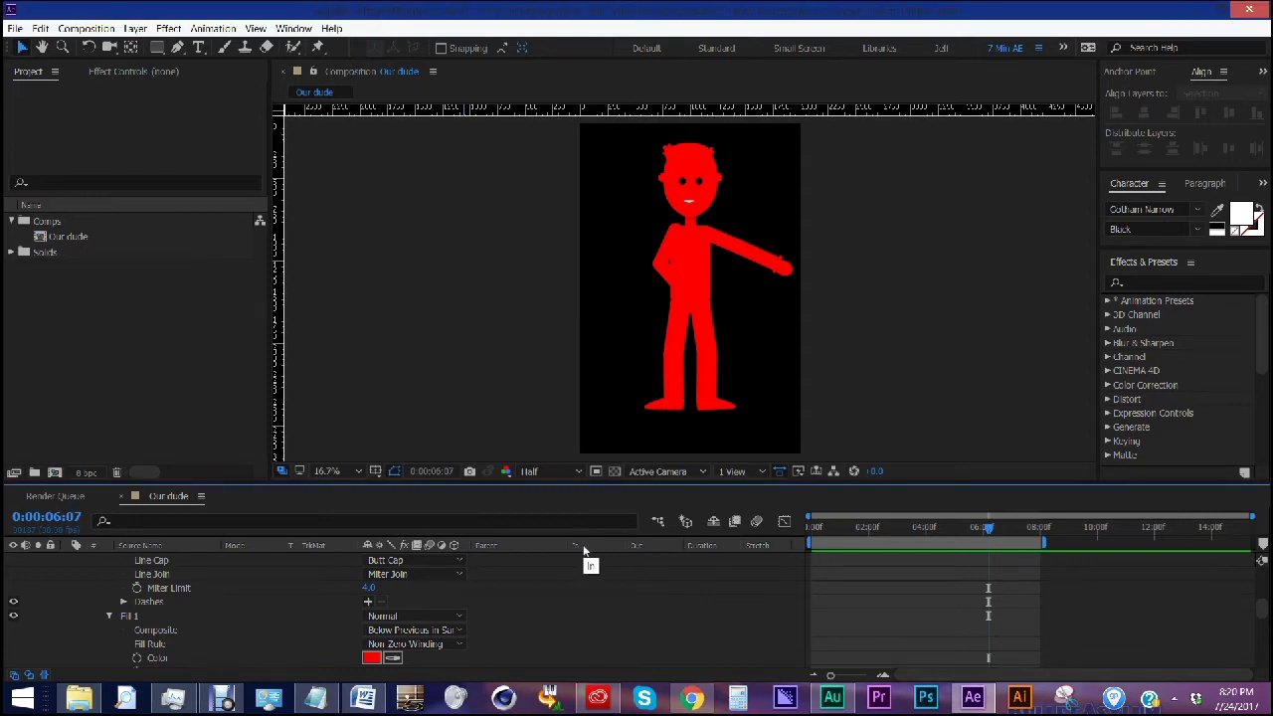
key("ctrl+n")
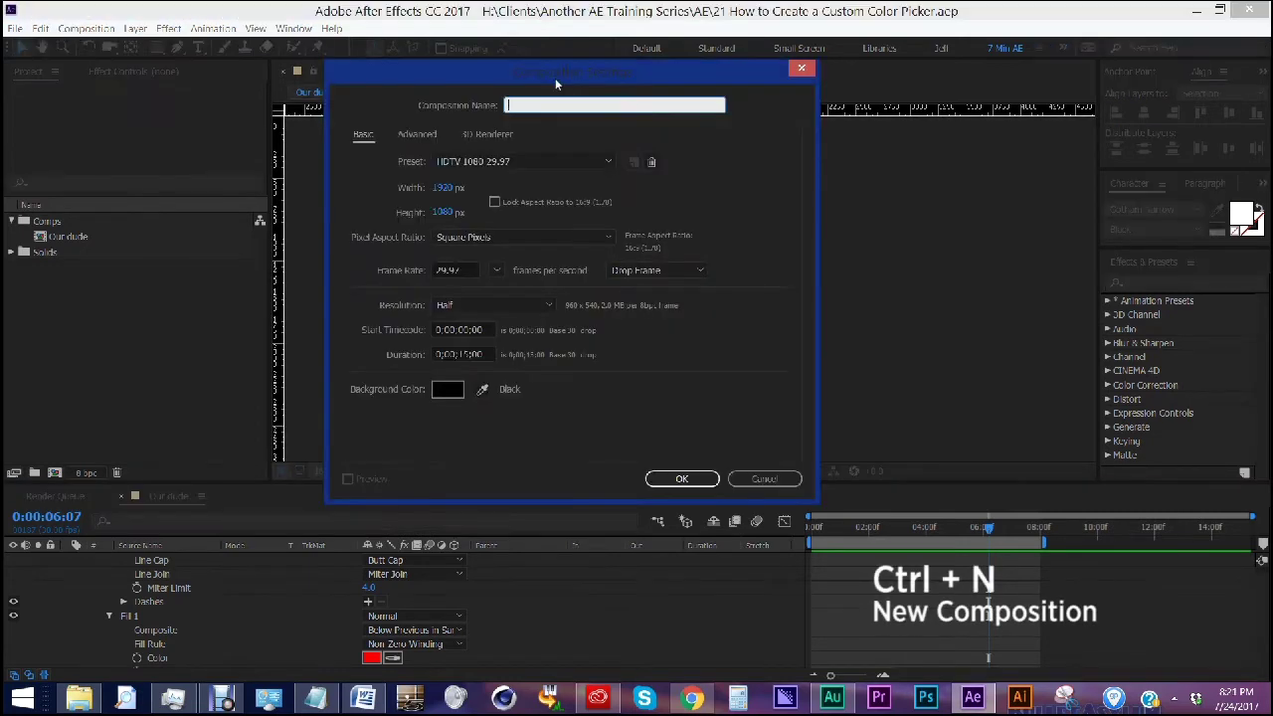
type("Color Picker")
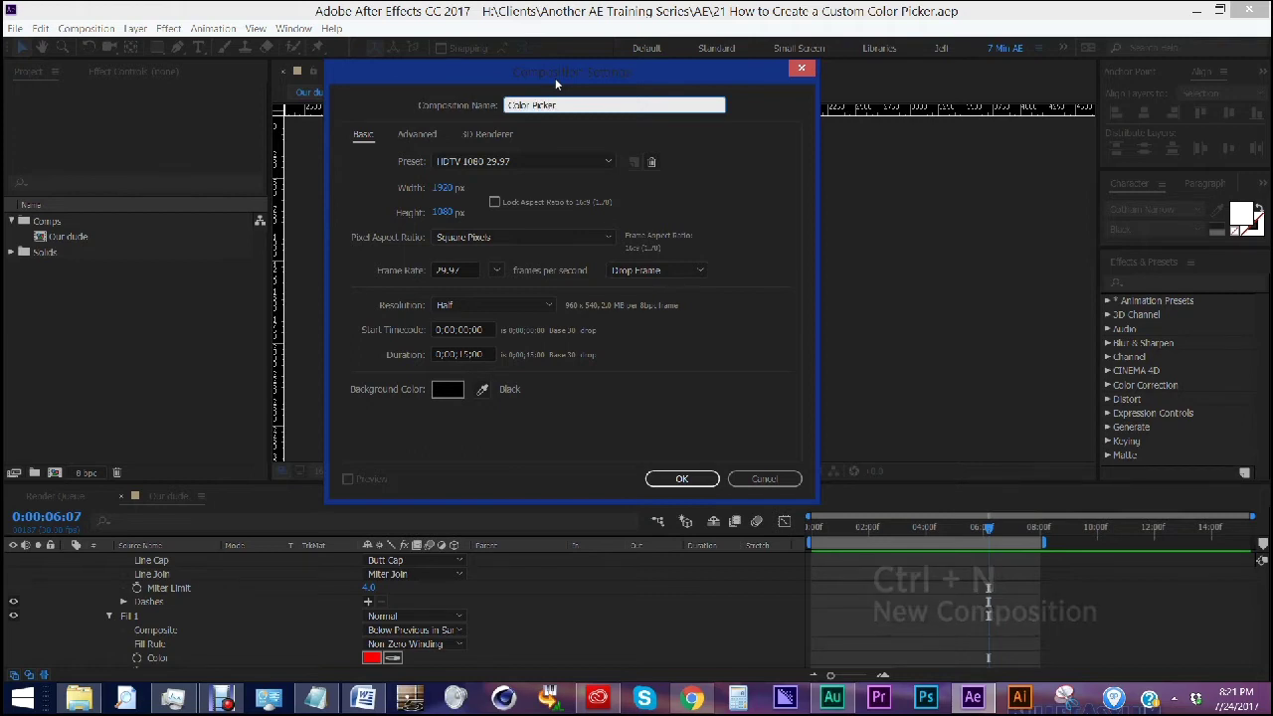
key("Return")
- Add an adjustment layer to the Color Picker composition and apply the Color Control expression effect to it
right_click(406, 577)
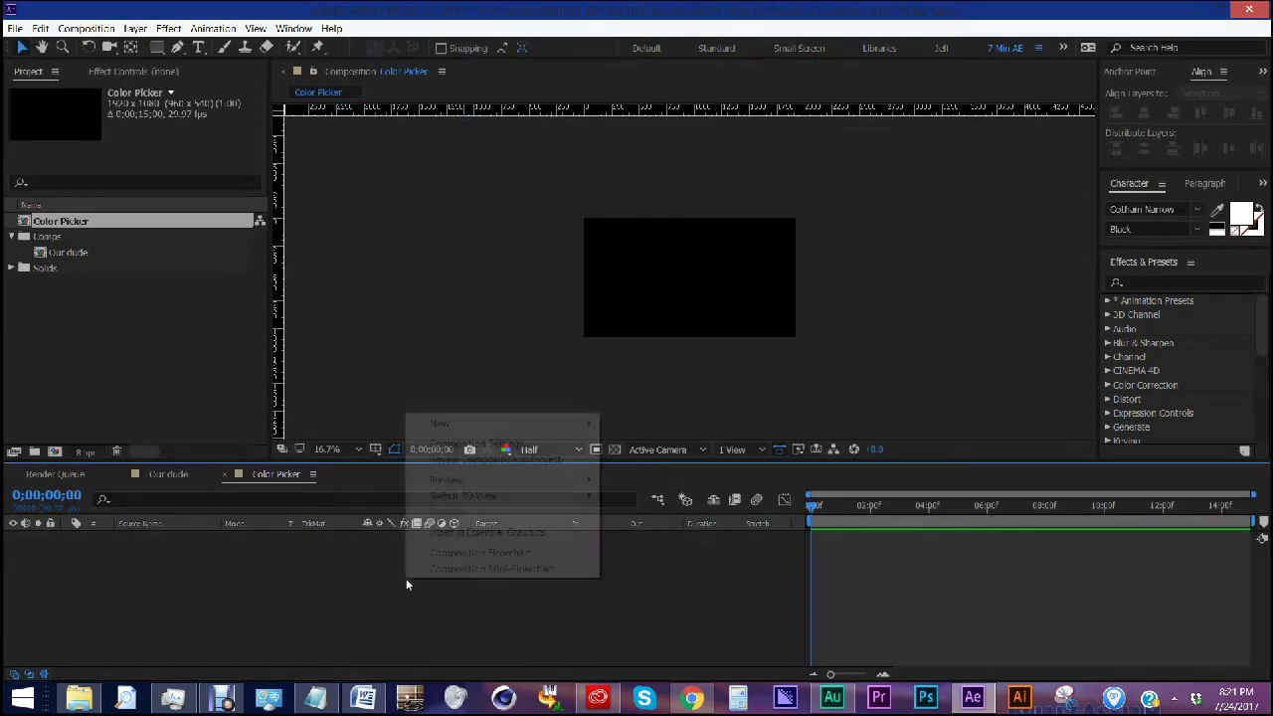
mouse_move(447, 424)
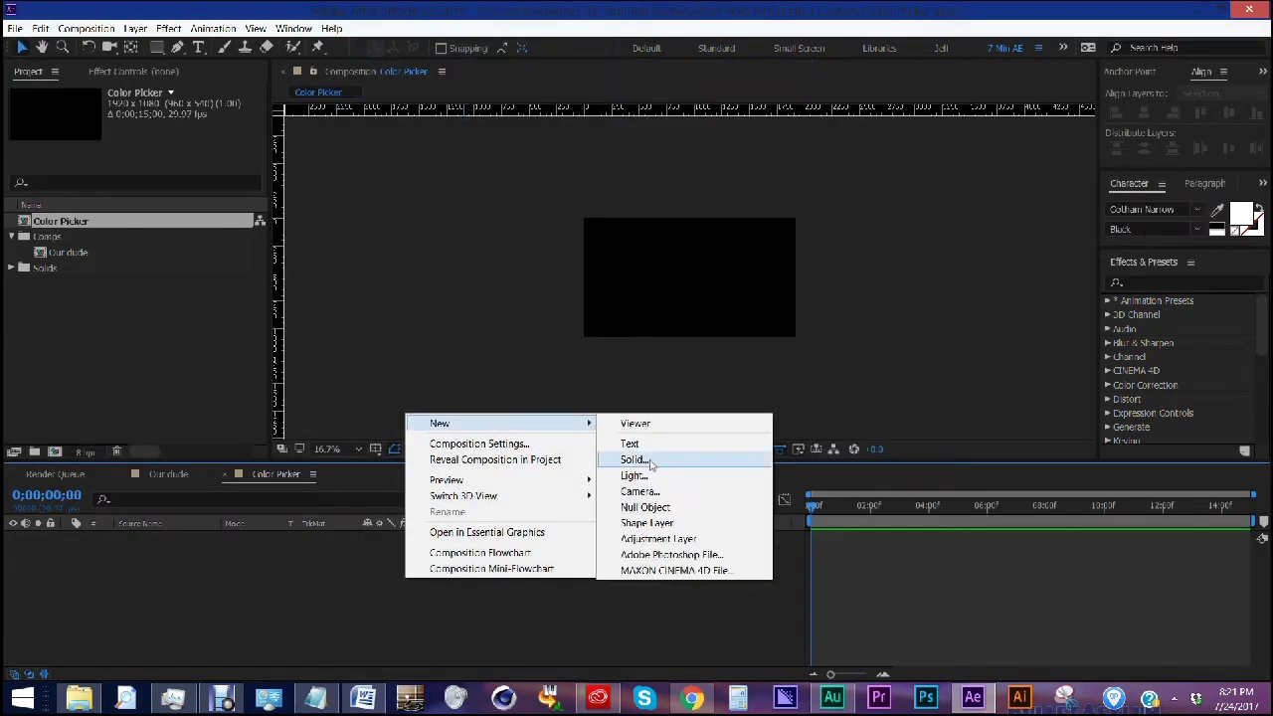
left_click(658, 538)
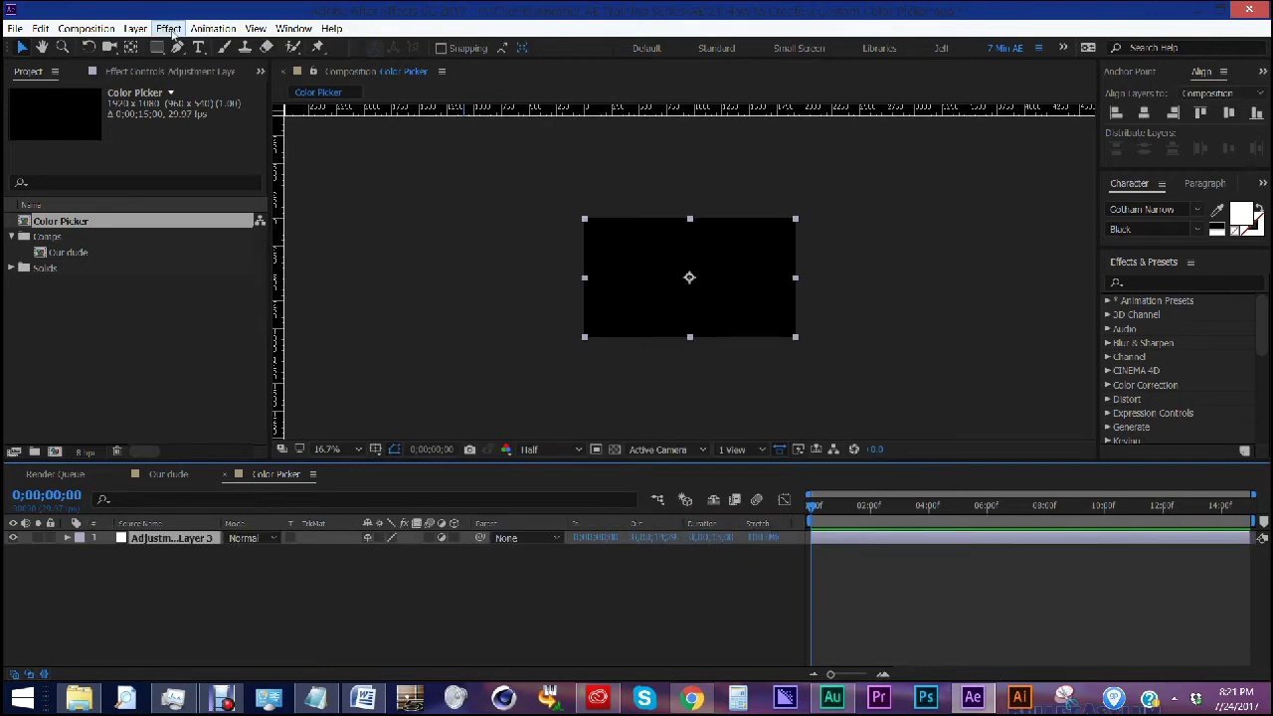
left_click(168, 29)
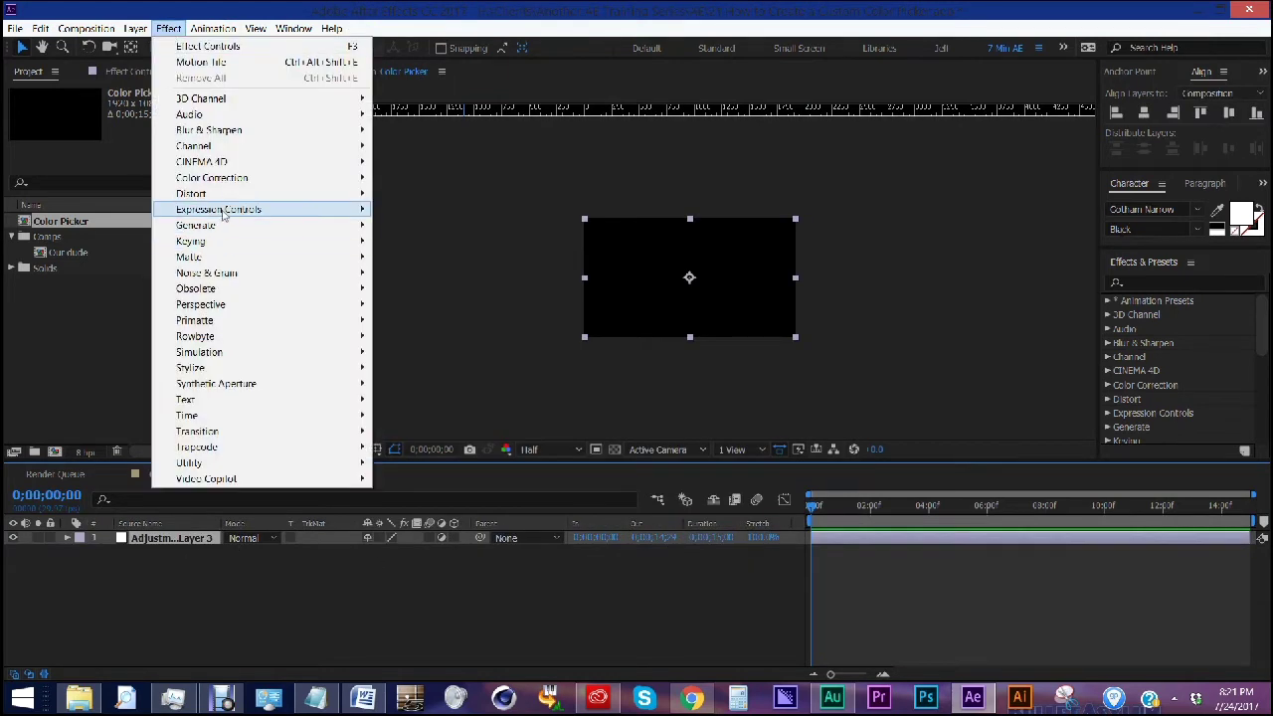
mouse_move(224, 212)
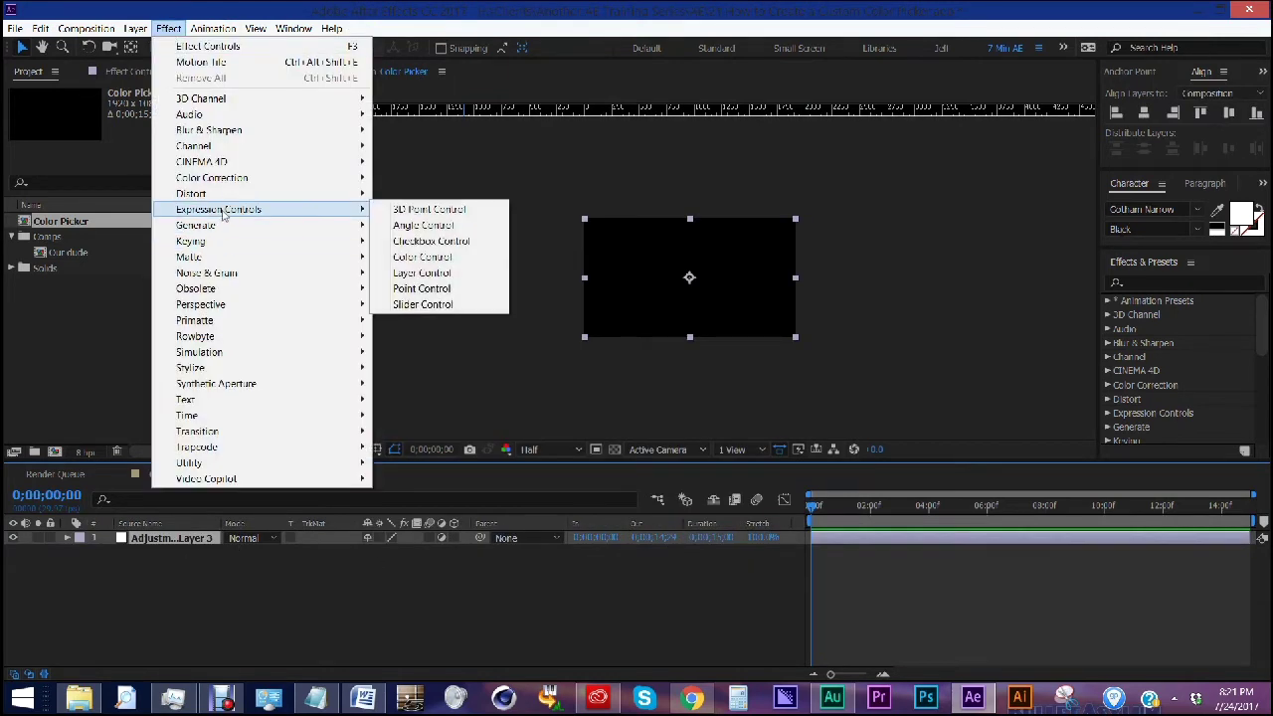
left_click(427, 259)
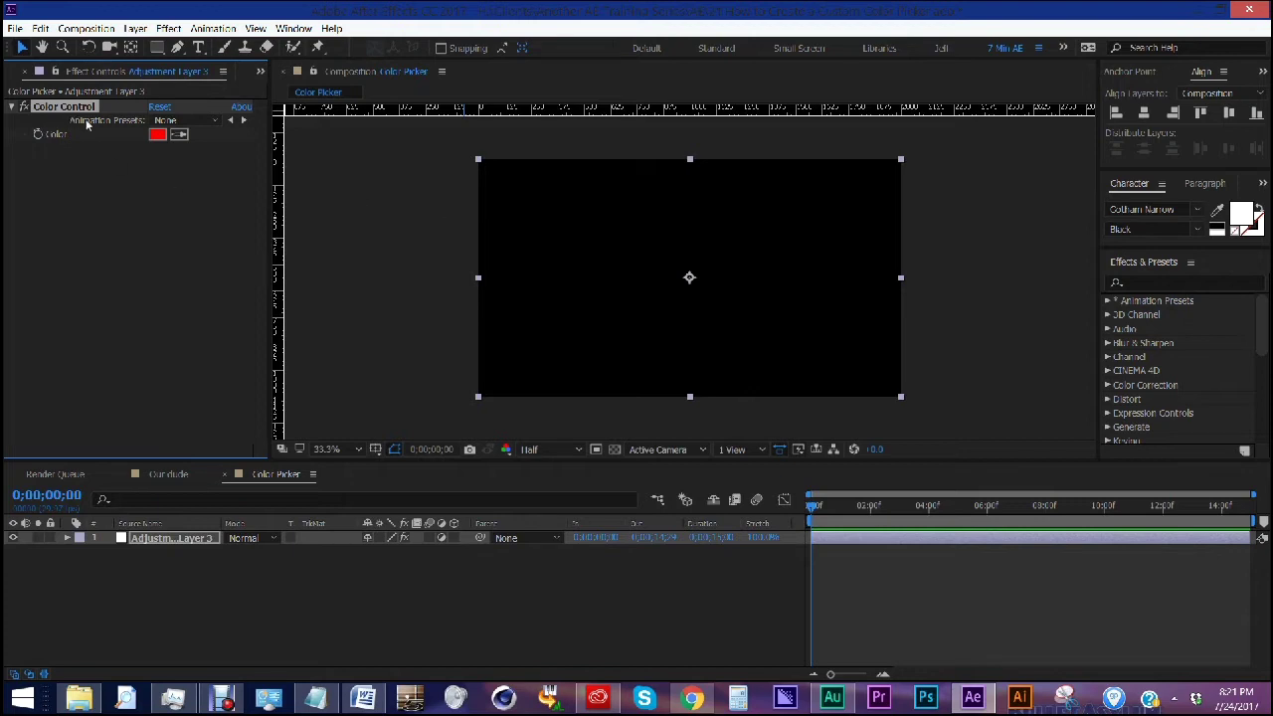
- Add a full-frame medium grey-blue solid layer above the adjustment layer as a background
left_click(135, 28)
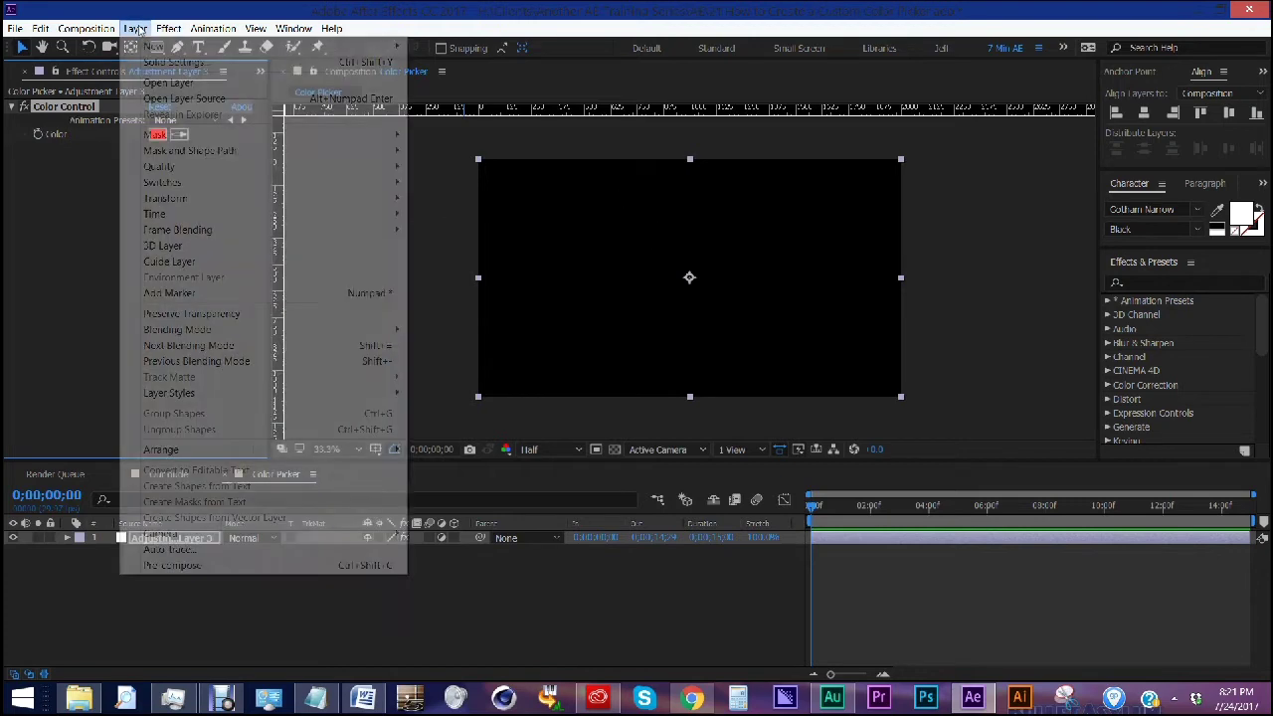
mouse_move(154, 46)
left_click(491, 62)
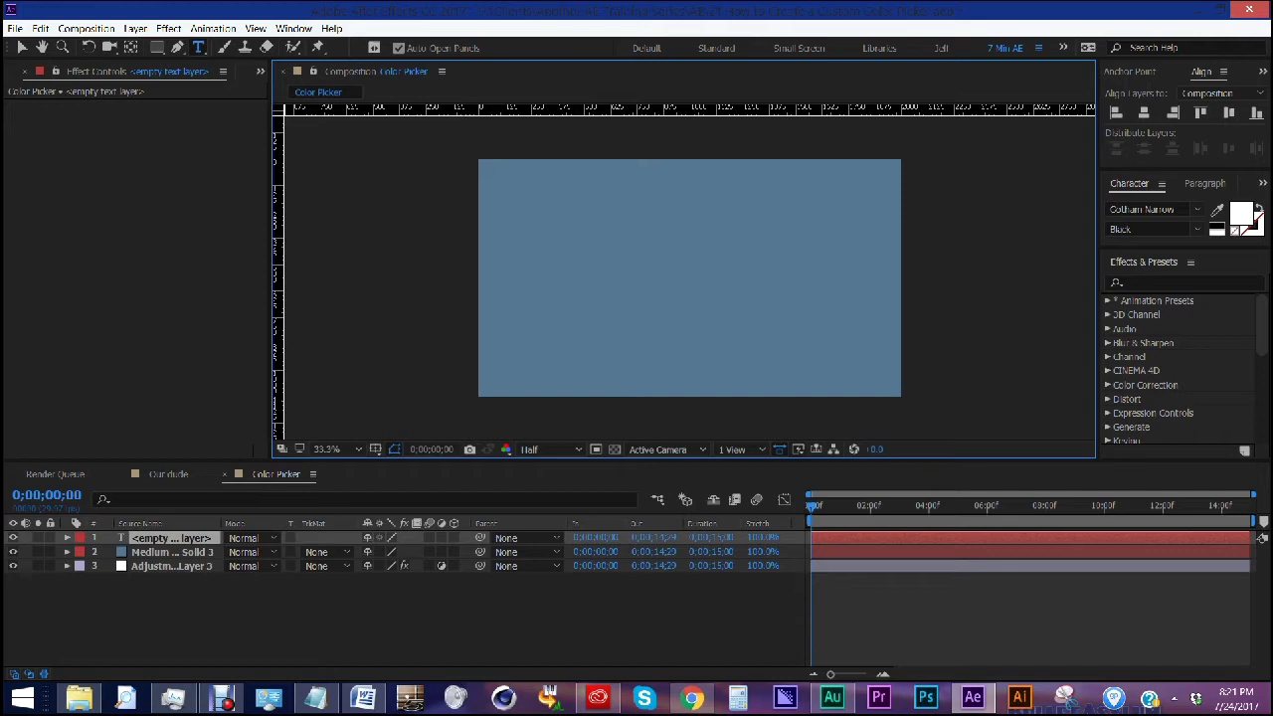
- Create a text label Skin at position 250, 250 and a second label, shirt, at 250, 450
type("Skin")
left_click(169, 538)
key("p")
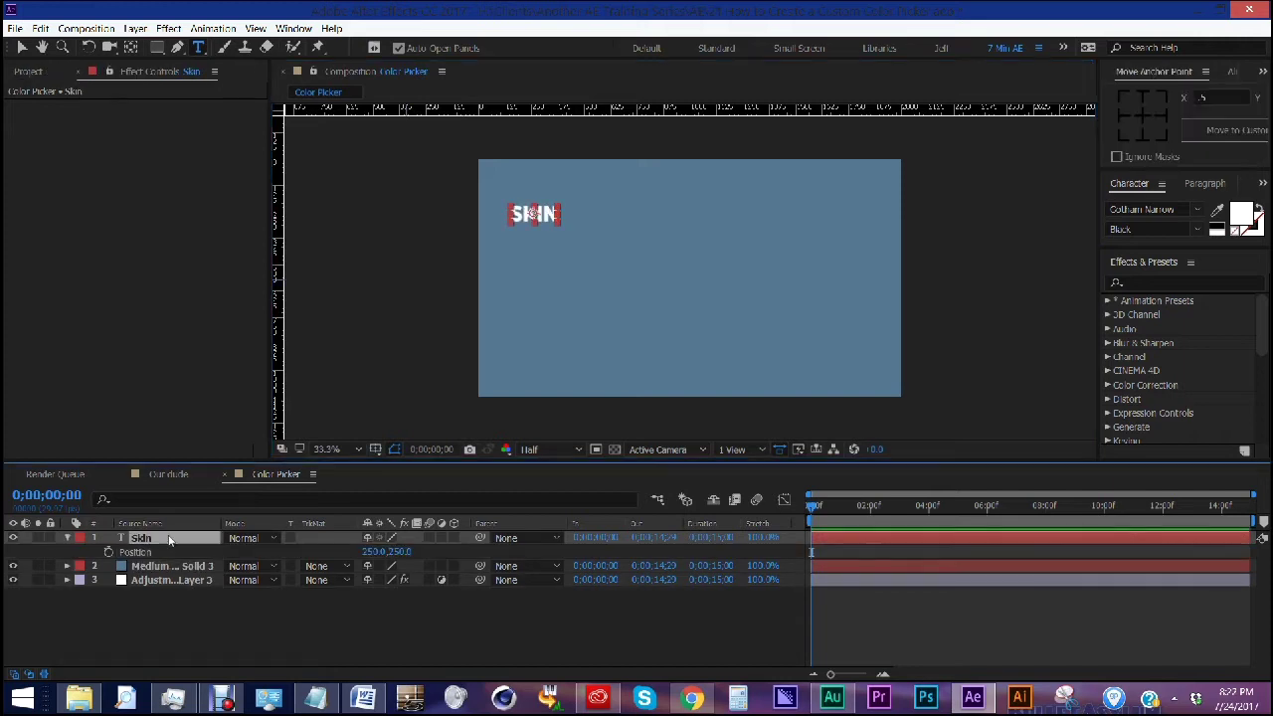
type("shirt")
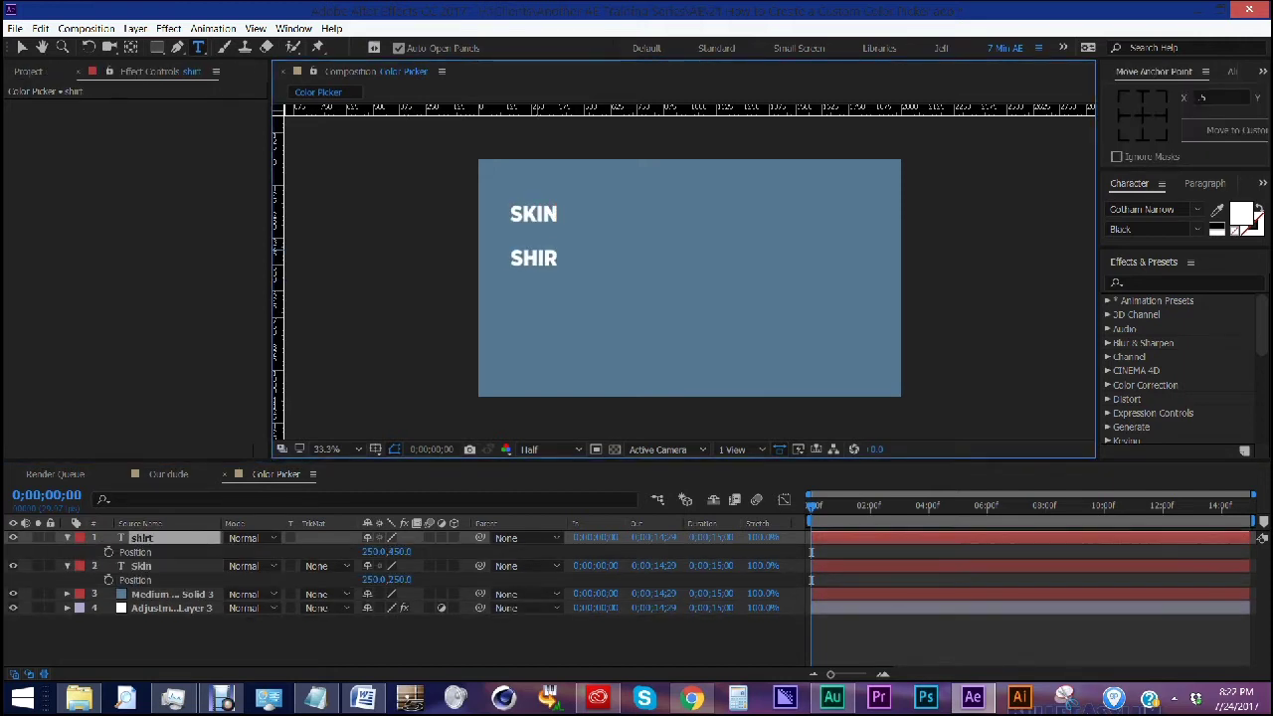
- Duplicate the shirt label to 250, 650 with the text "shirt highlight", and move all three labels to X 527
left_click(143, 540)
key("ctrl+d")
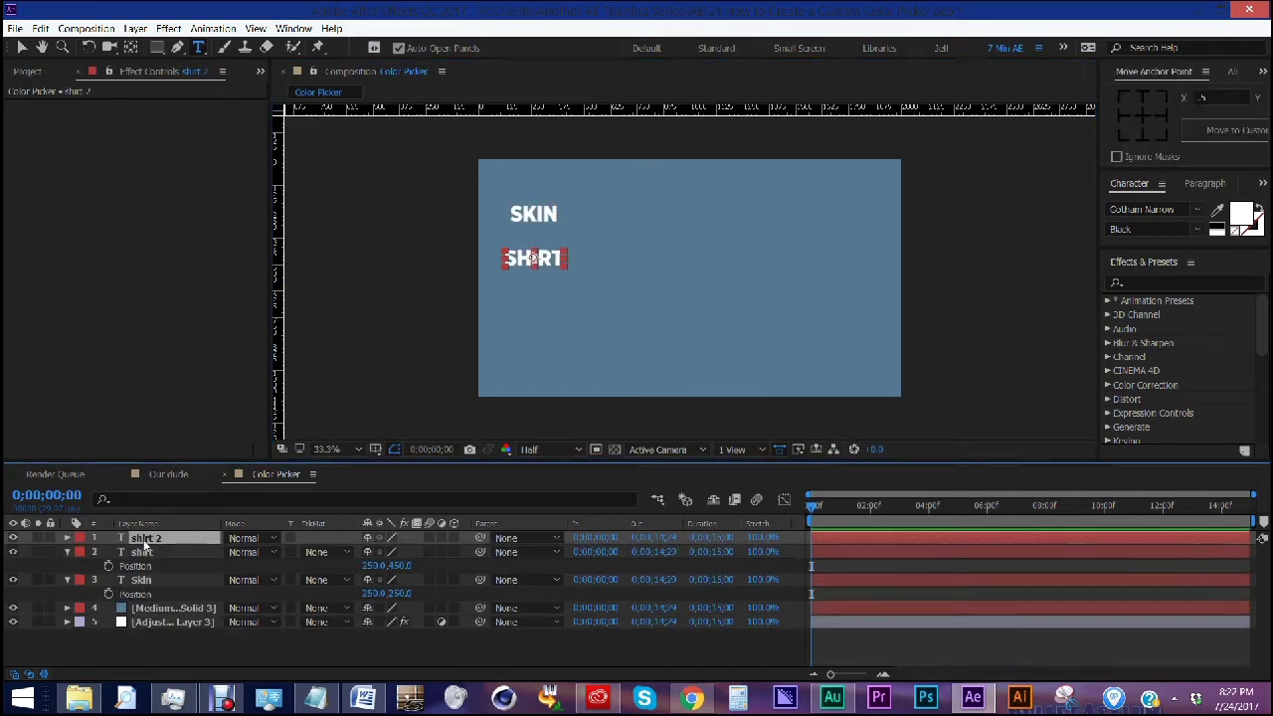
key("p")
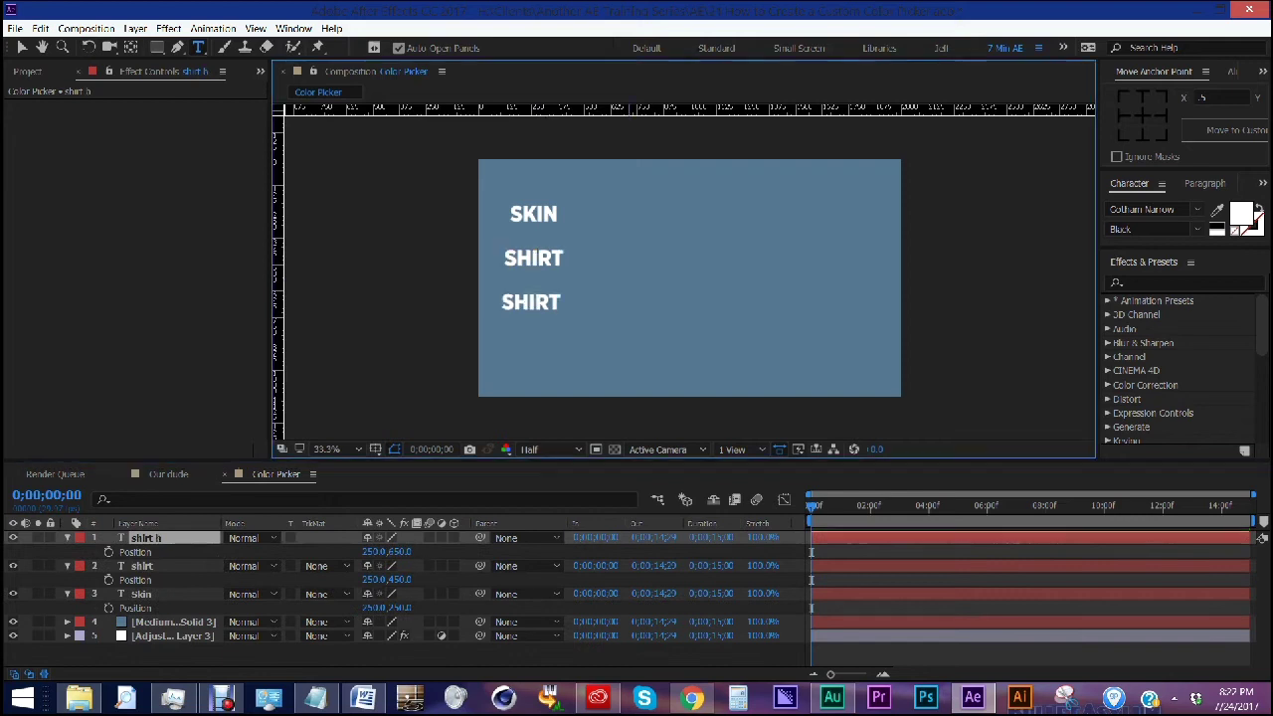
type("ighlight")
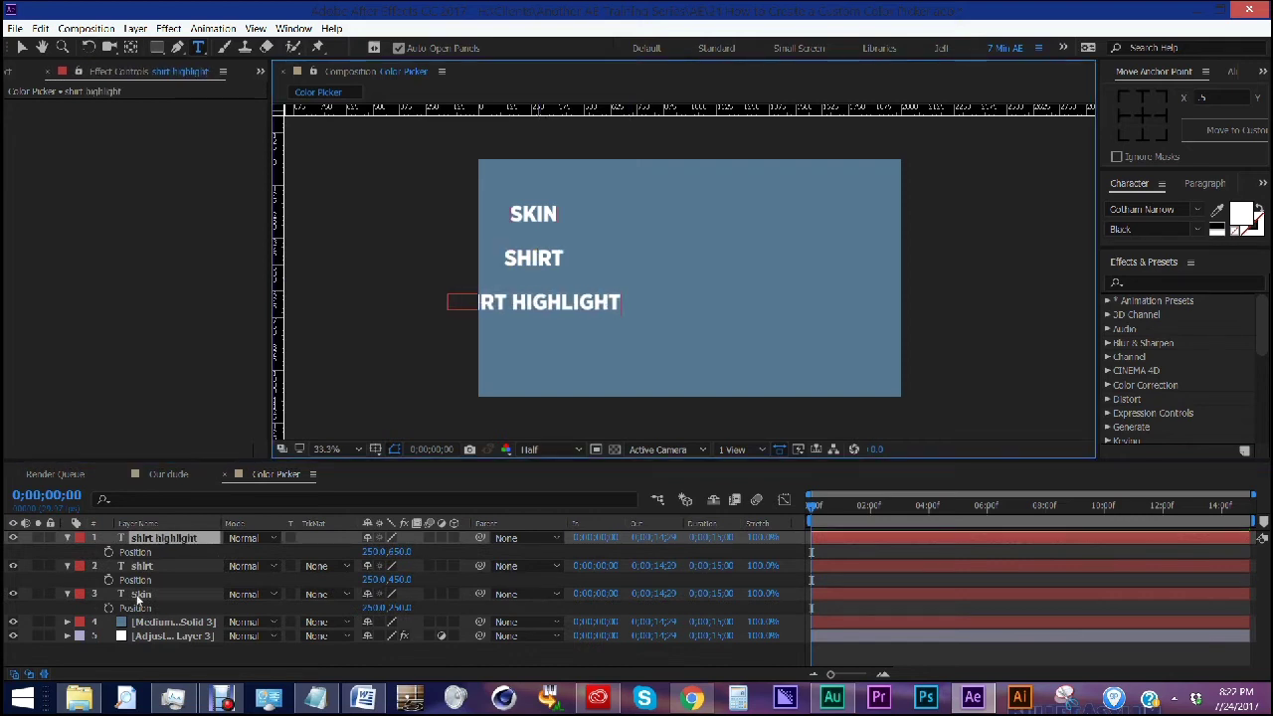
left_click(137, 597, "shift")
left_click_drag(374, 552, 494, 552)
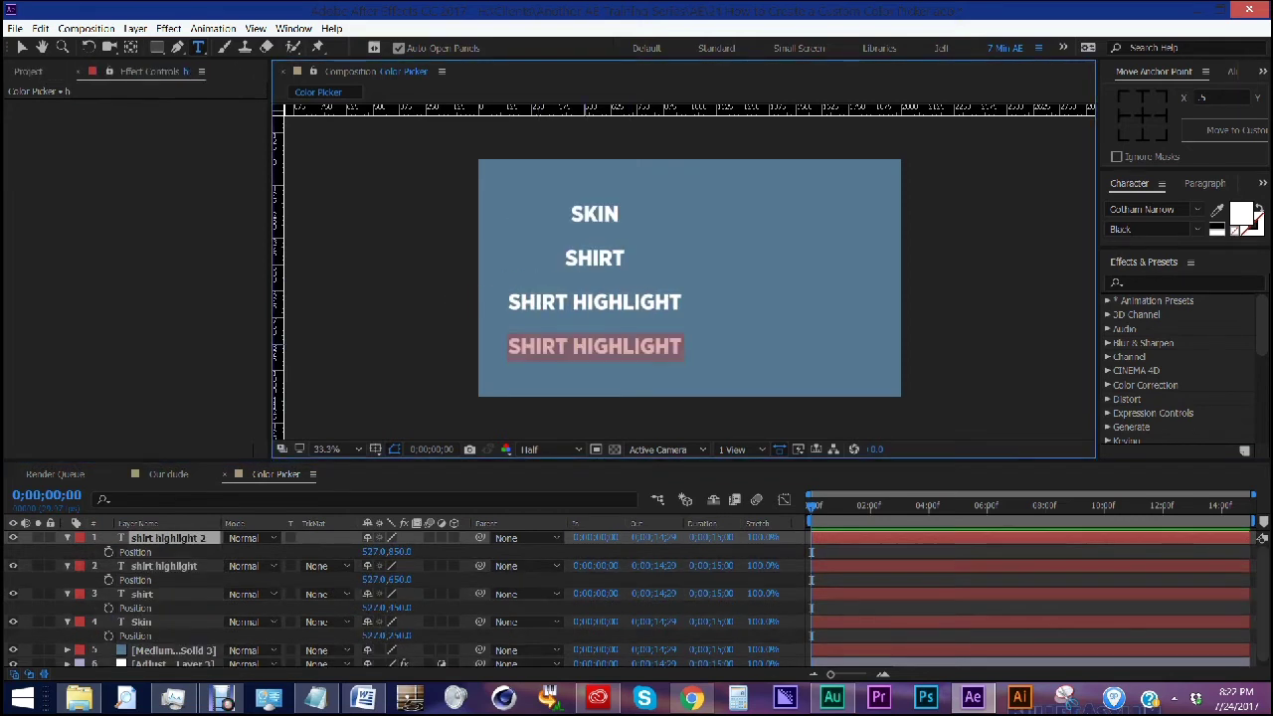
- Add hair, pants and shoes labels below shirt highlight, keeping 200 px spacing and placing the last one at Y 1082
type("hair")
type("pants")
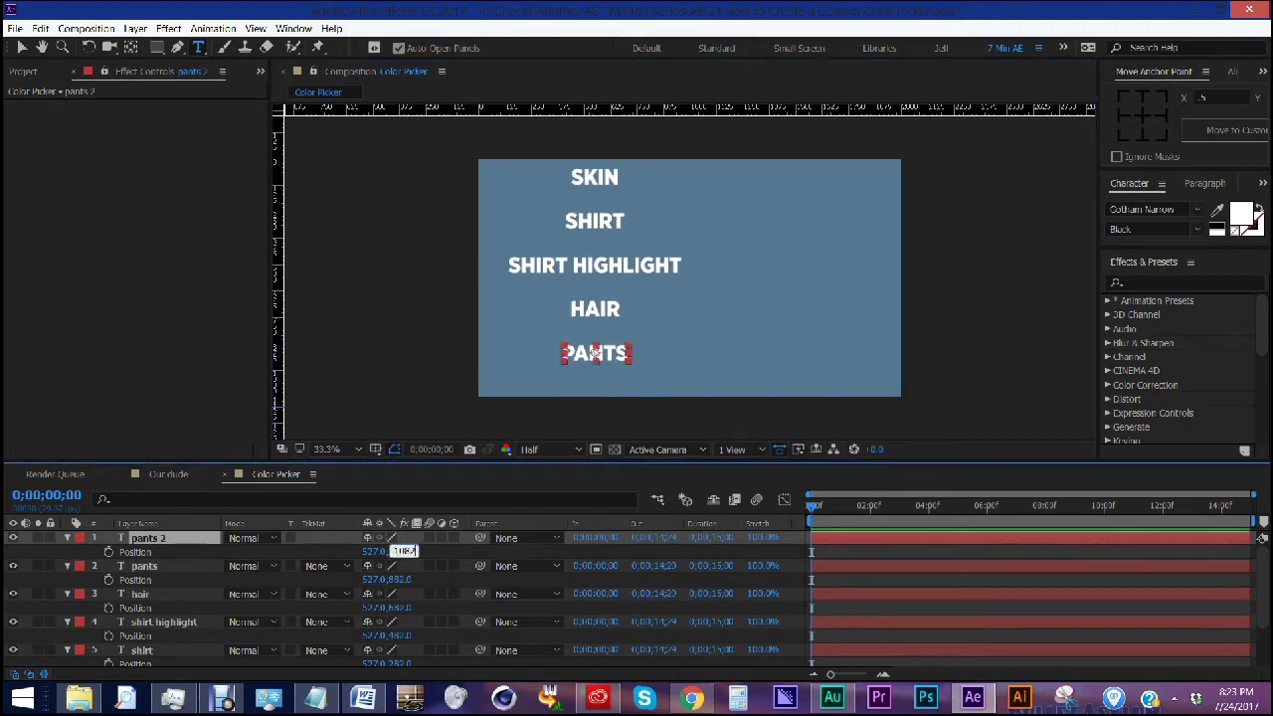
key("Return")
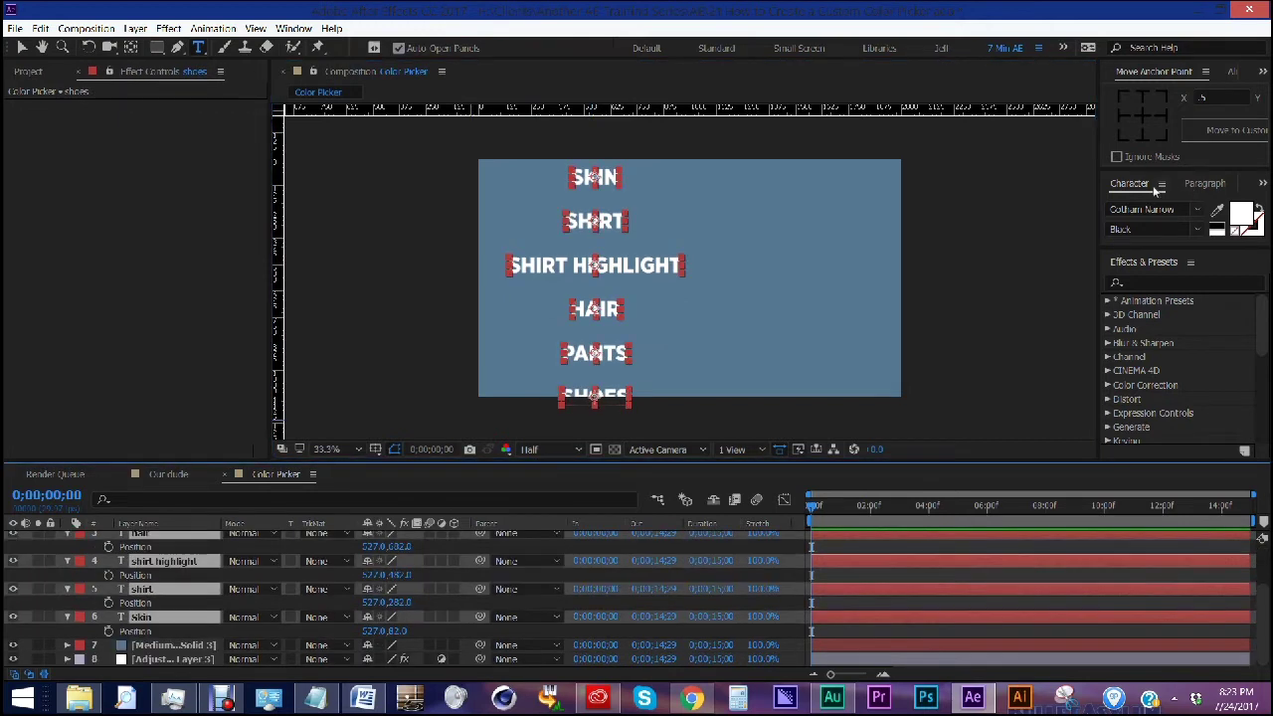
- Set the six labels' font size to 65 px, space them 160 px apart and shift them so Skin sits at 464, 118
left_click(1139, 189)
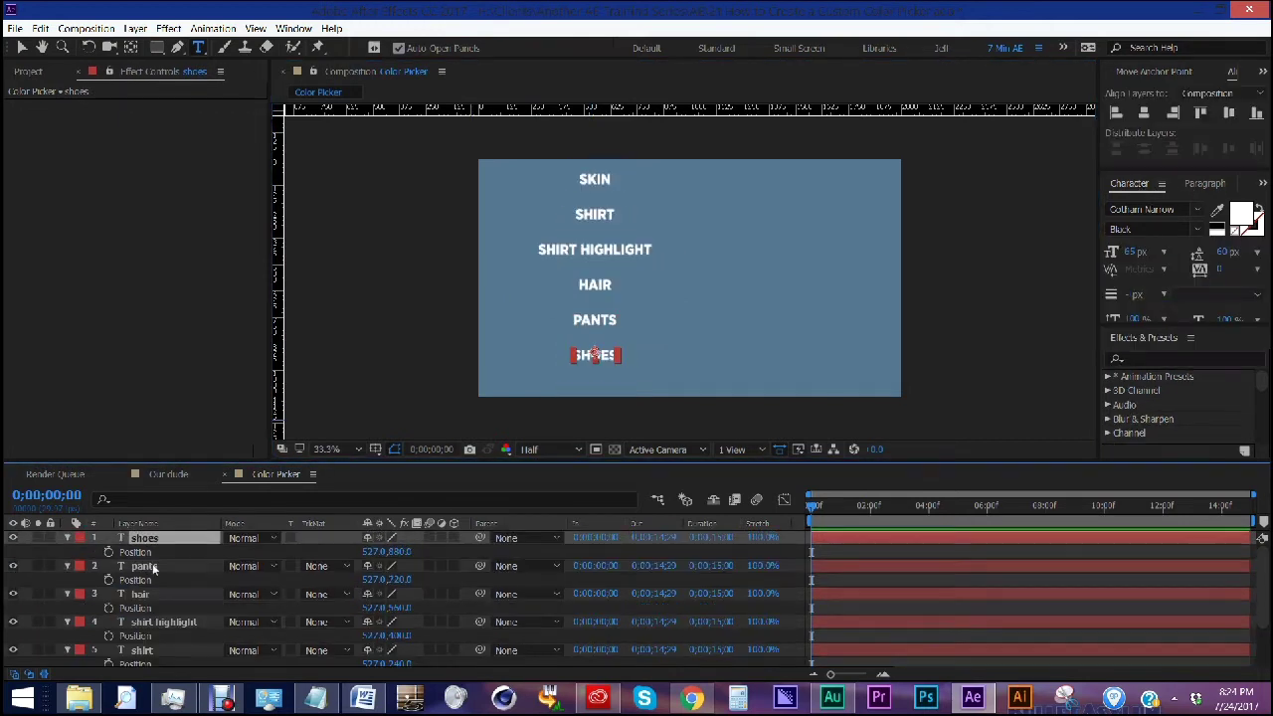
scroll(155, 610, "down", 2)
left_click(149, 619, "shift")
left_click_drag(399, 547, 454, 547)
left_click(159, 644)
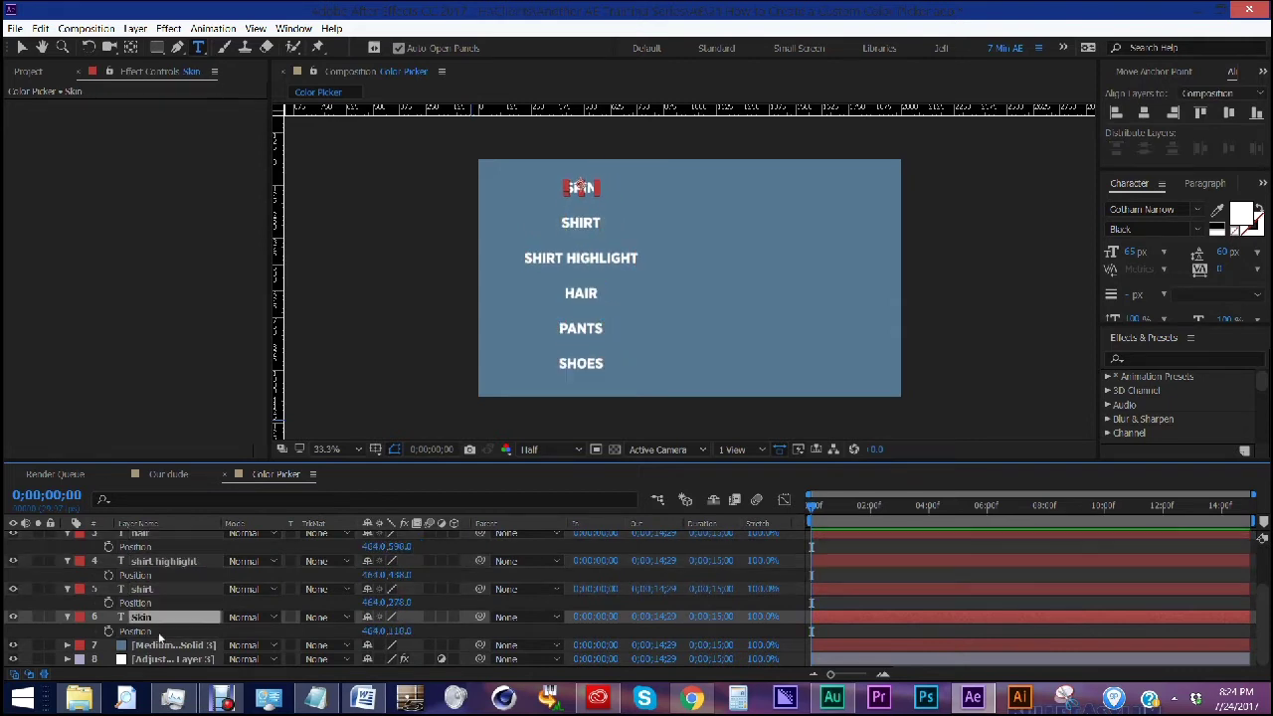
- Create a new shape layer directly above the Skin text layer
left_click(141, 617)
left_click(135, 28)
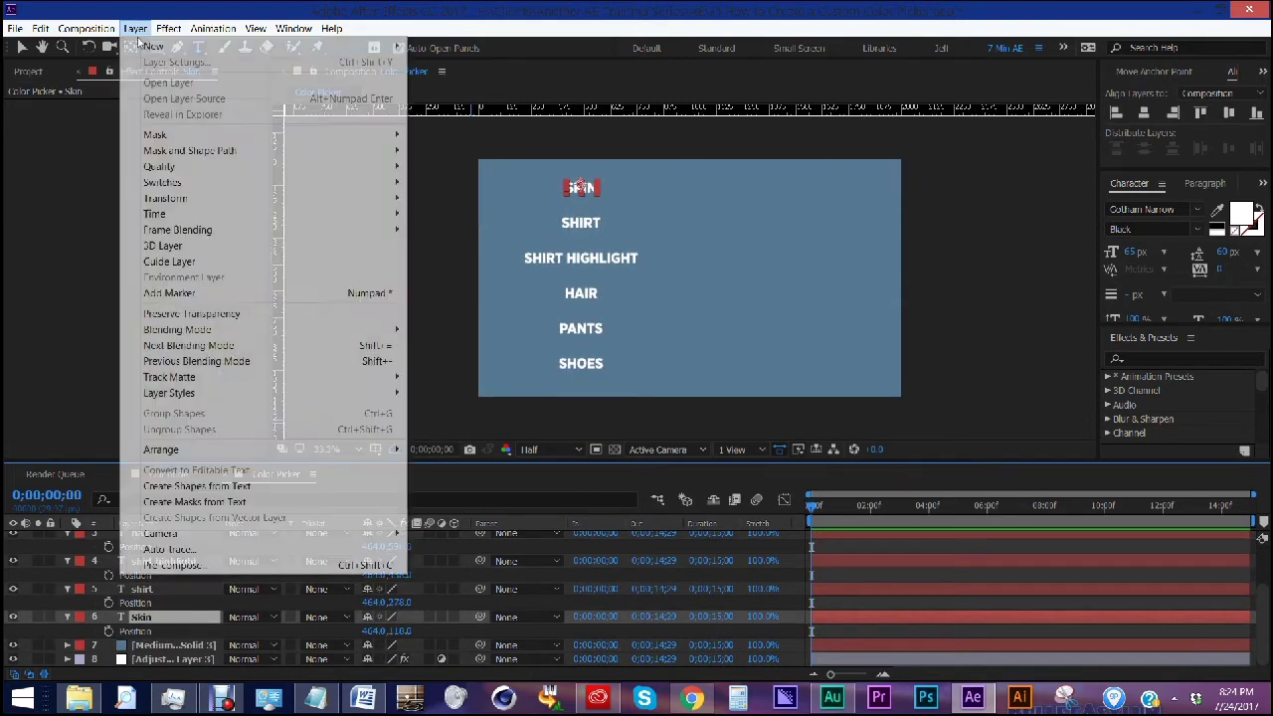
mouse_move(159, 46)
left_click(455, 126)
key("q")
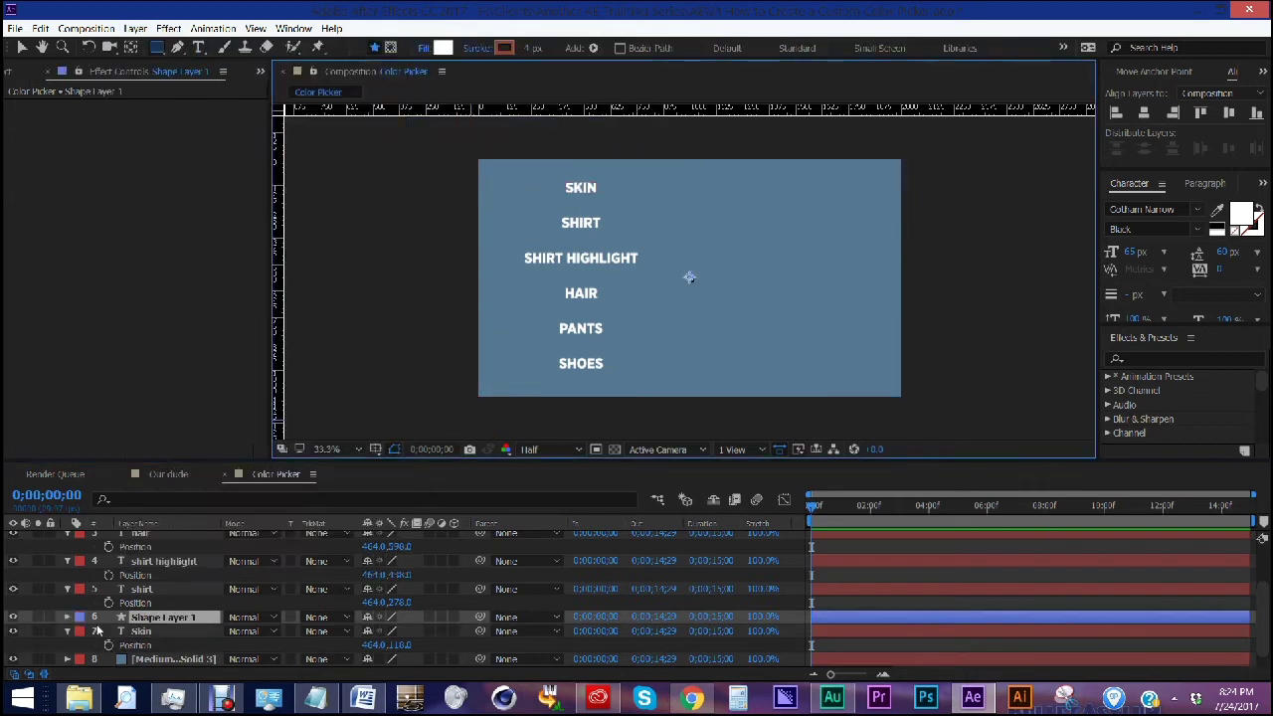
- Add a rectangle path and a red fill to the contents of the new shape layer
left_click(68, 617)
left_click(462, 631)
left_click(422, 309)
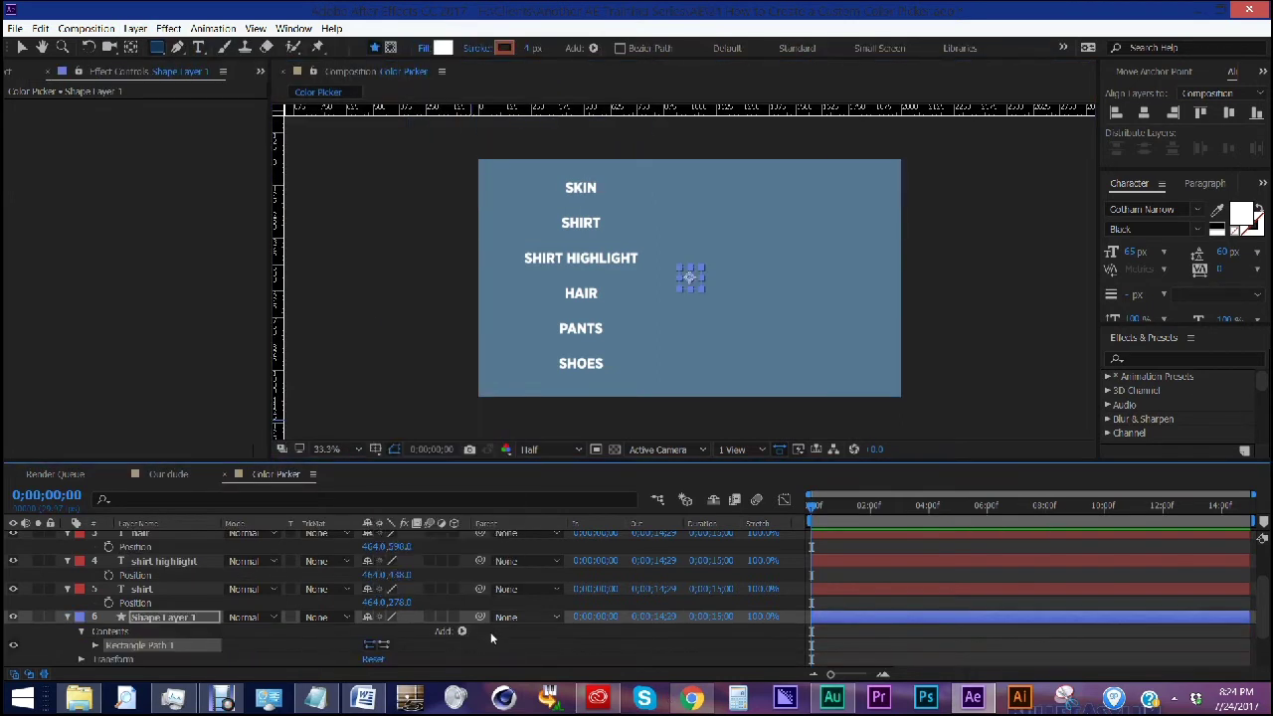
left_click(463, 631)
left_click(408, 377)
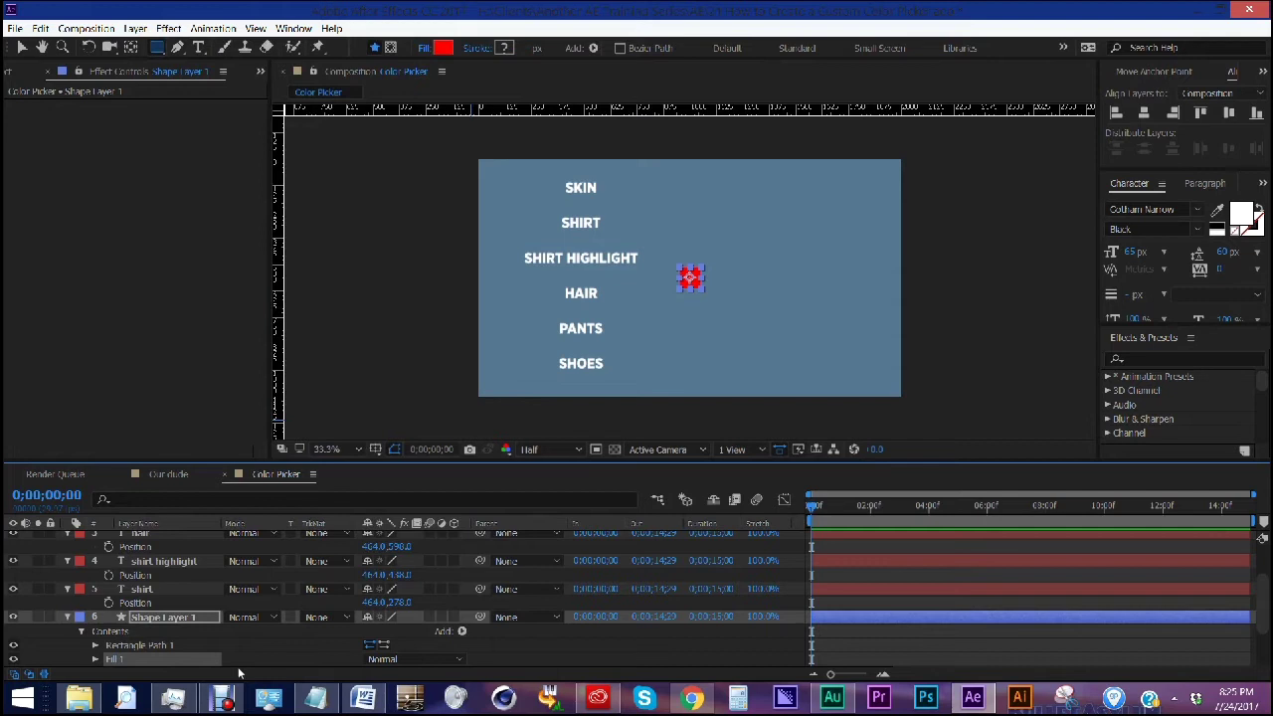
- Copy the Skin label's position to the red square's layer and set the square's X position to 1220
left_click(166, 620)
scroll(183, 615, "down", 2)
left_click(138, 632)
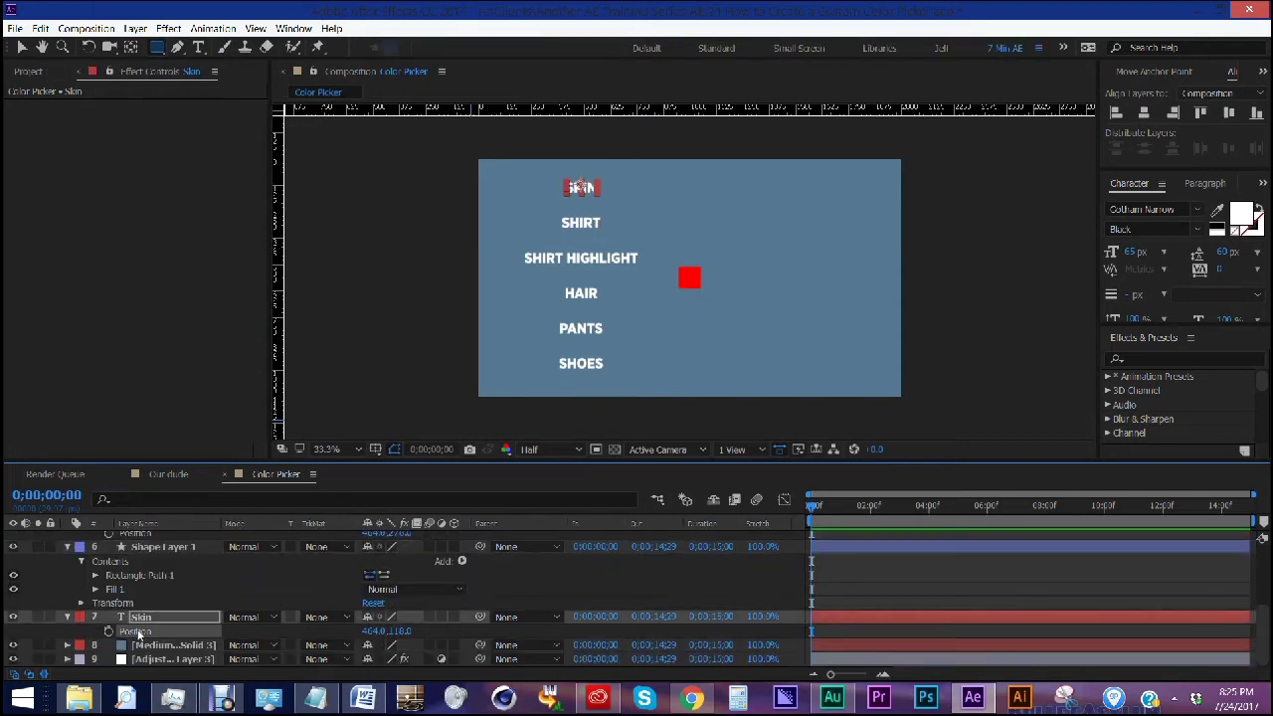
left_click(160, 548)
key("ctrl+v")
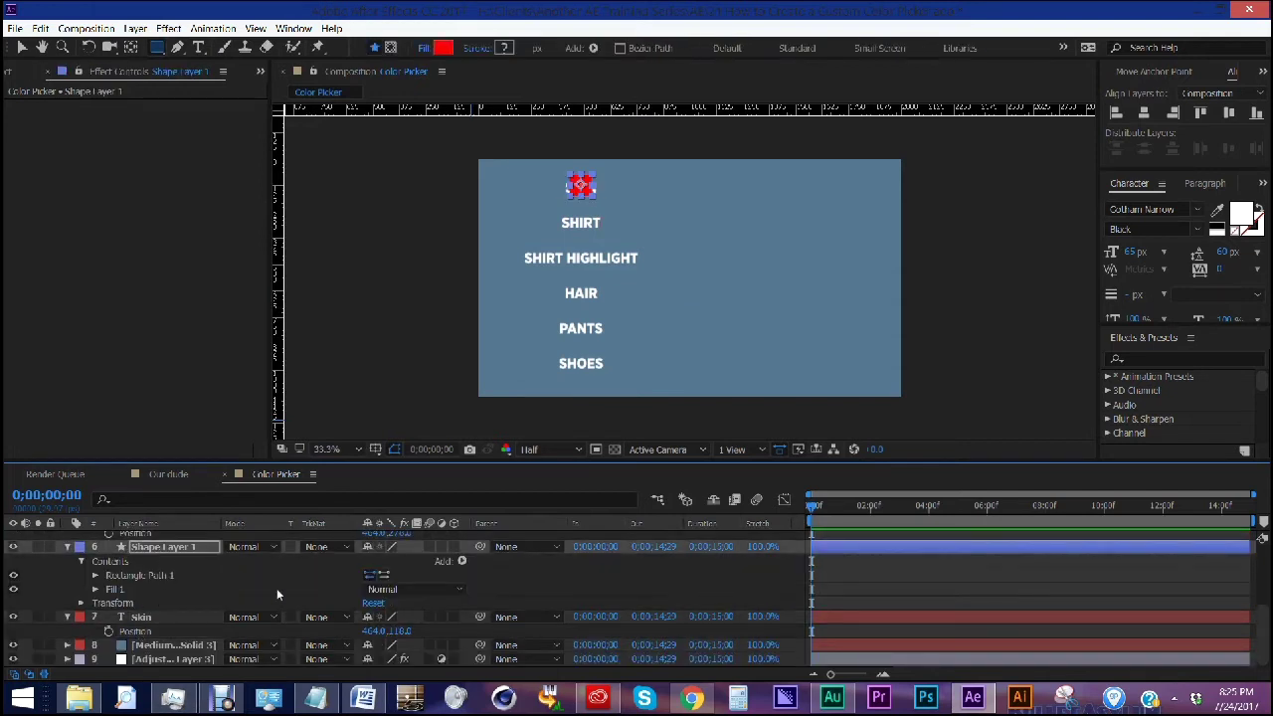
key("p")
left_click_drag(374, 603, 748, 603)
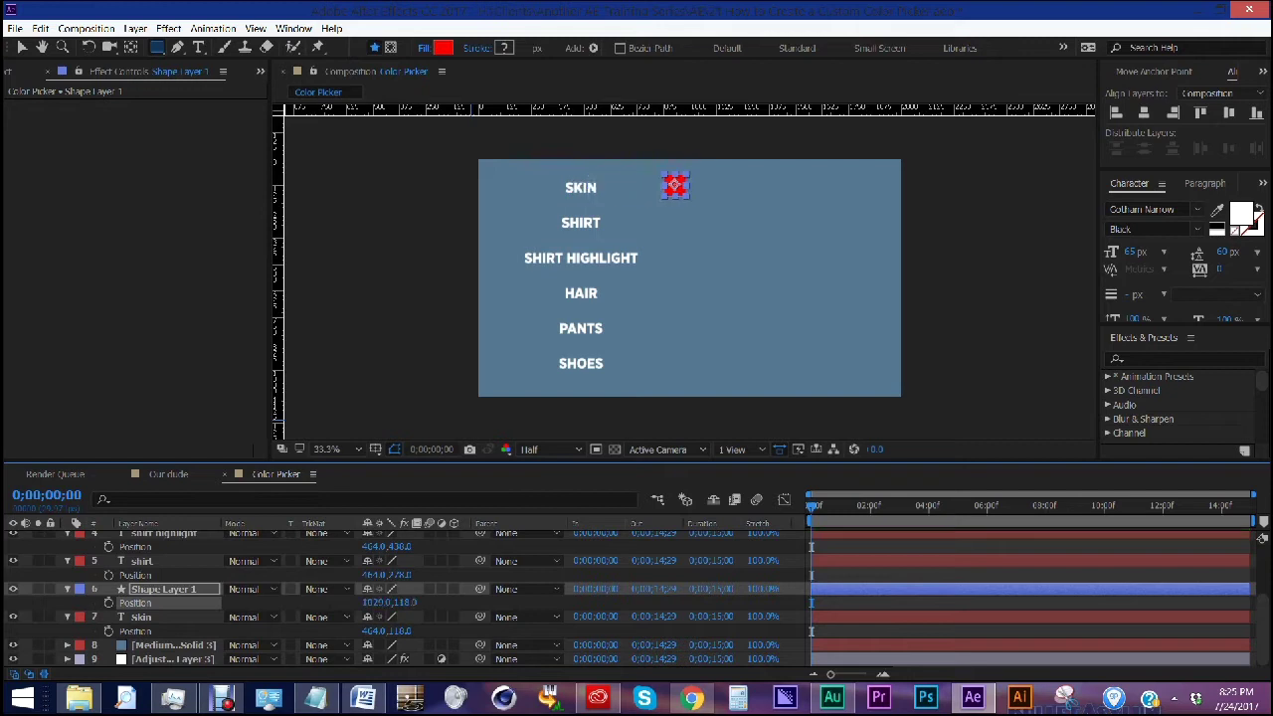
- Apply the Fill effect to the red square's shape layer
left_click(139, 593)
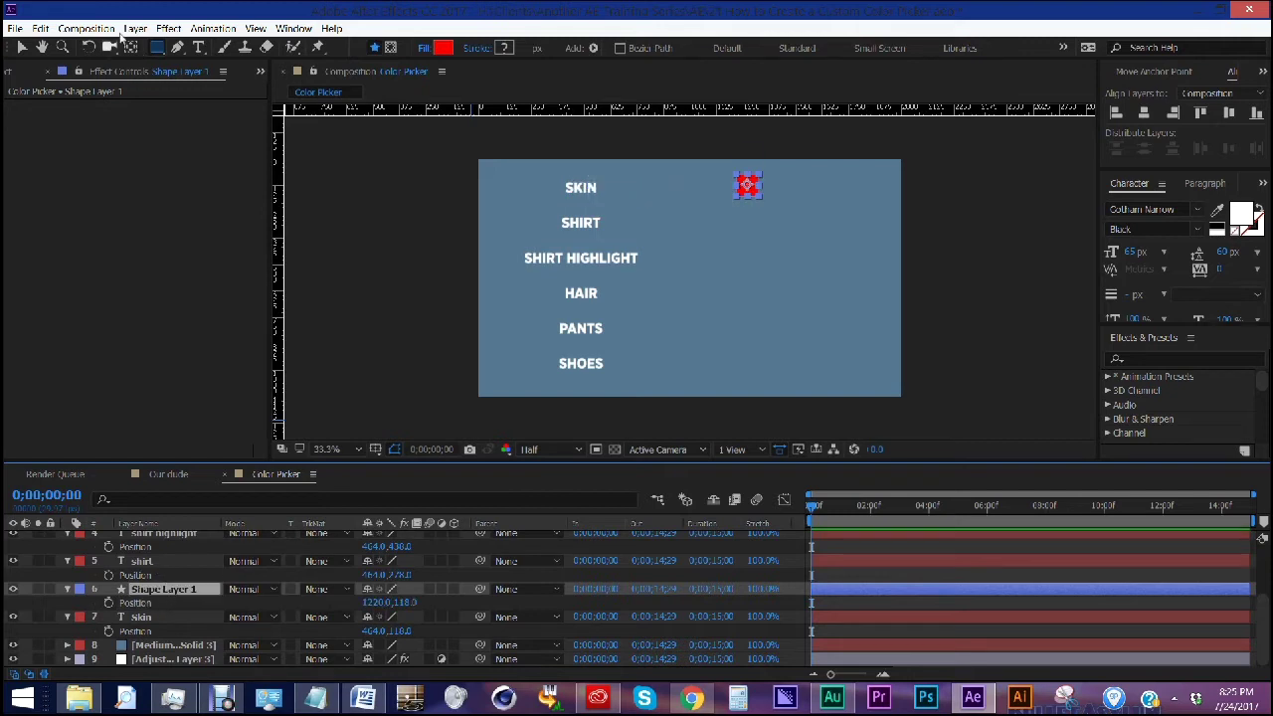
left_click(169, 28)
mouse_move(241, 225)
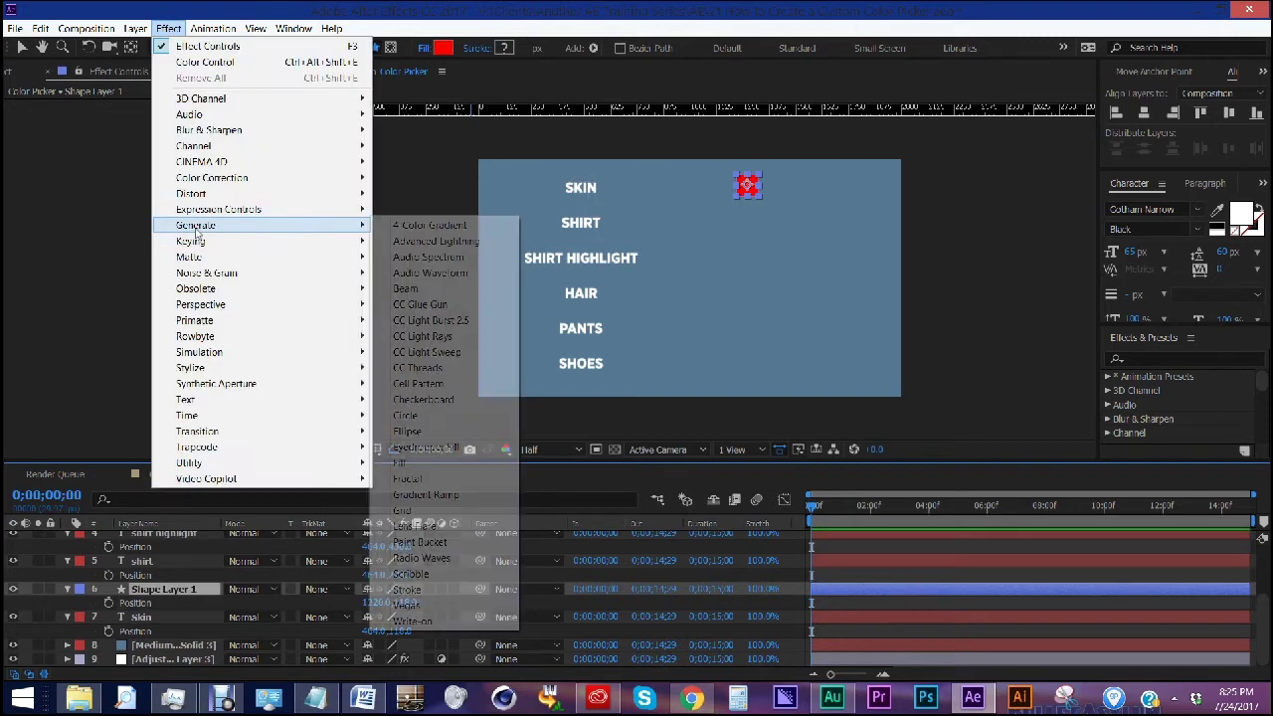
left_click(412, 460)
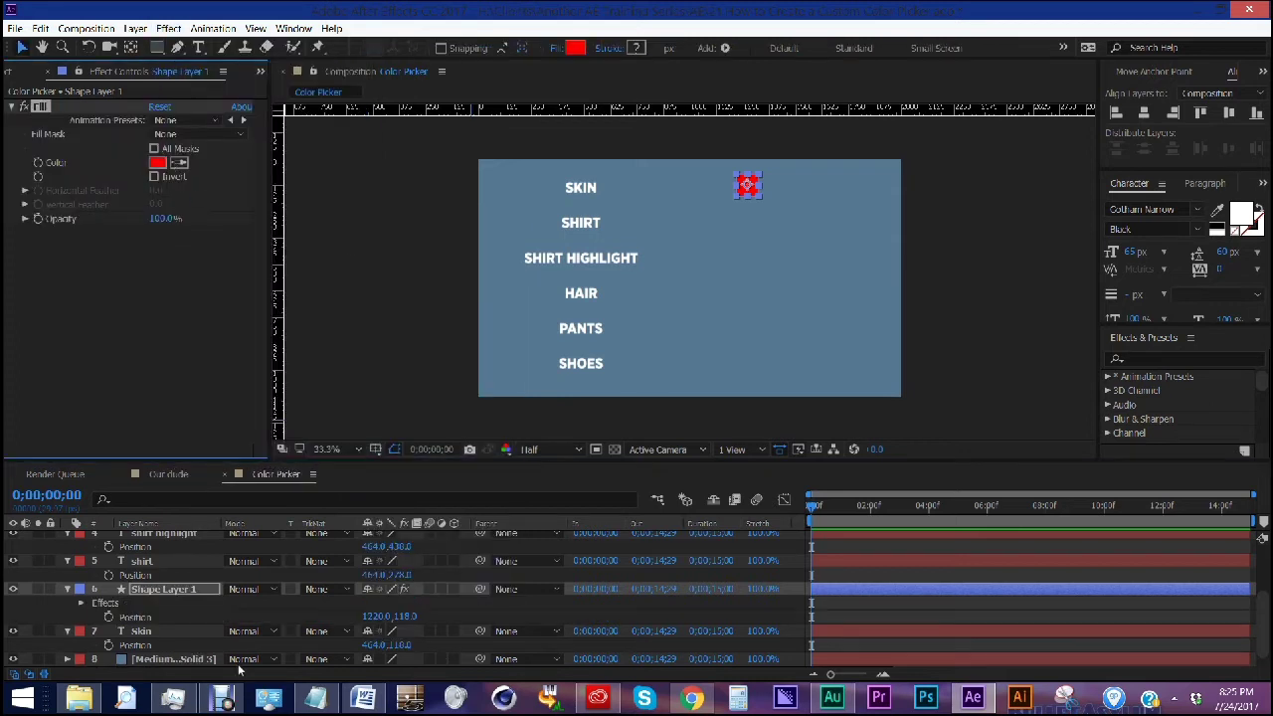
left_click(139, 592)
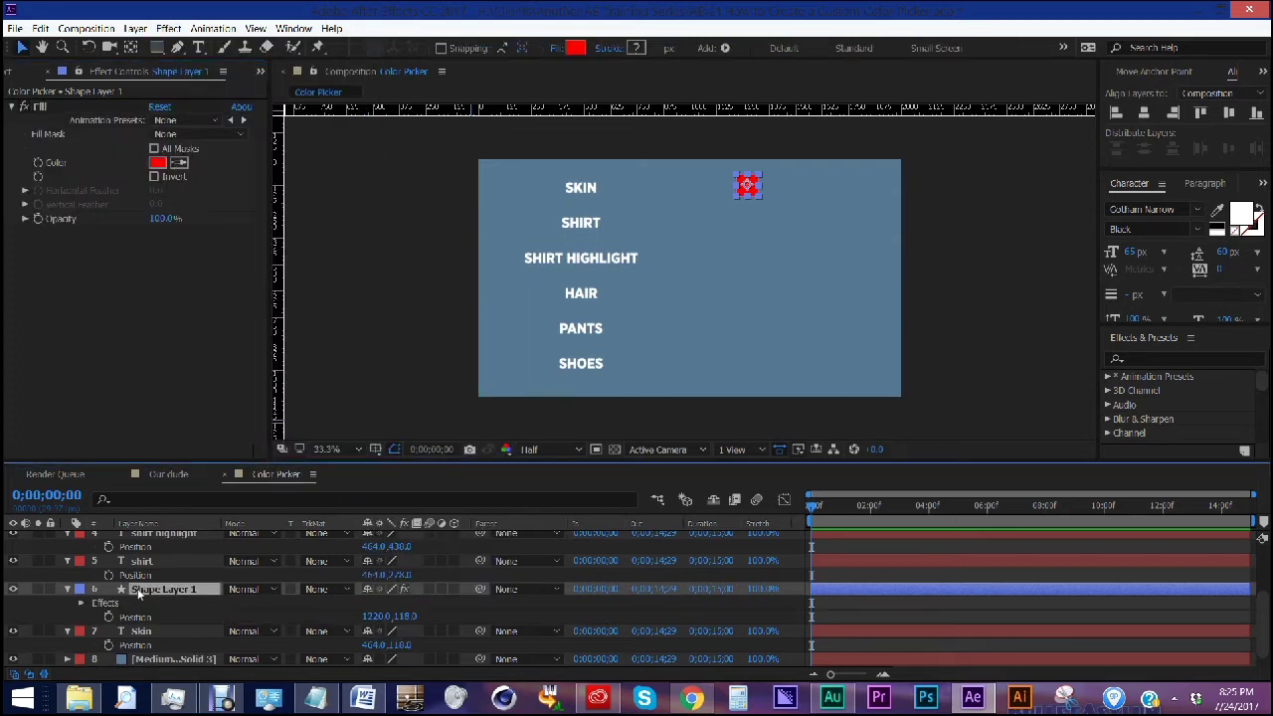
- Duplicate the red square layer, place the copy directly above the shirt text layer and set its Y position to 278
key("ctrl+d")
left_click_drag(150, 591, 157, 560)
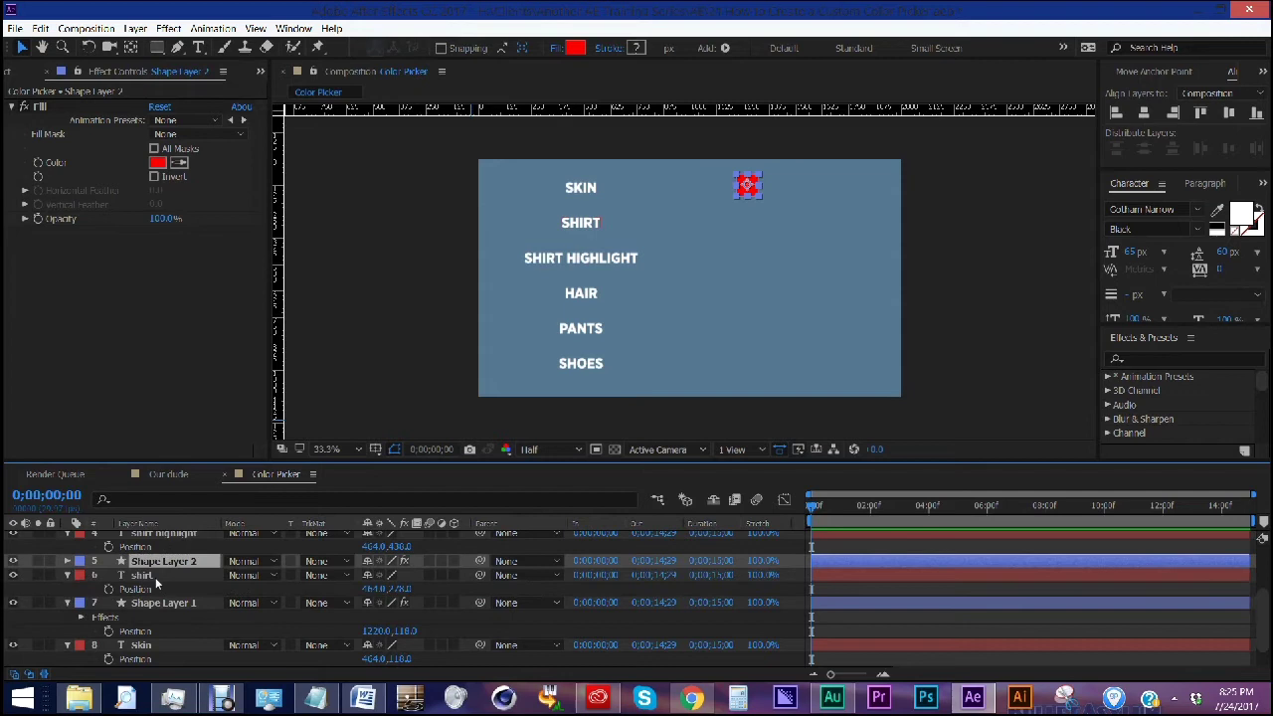
left_click(155, 577)
key("p")
key("p")
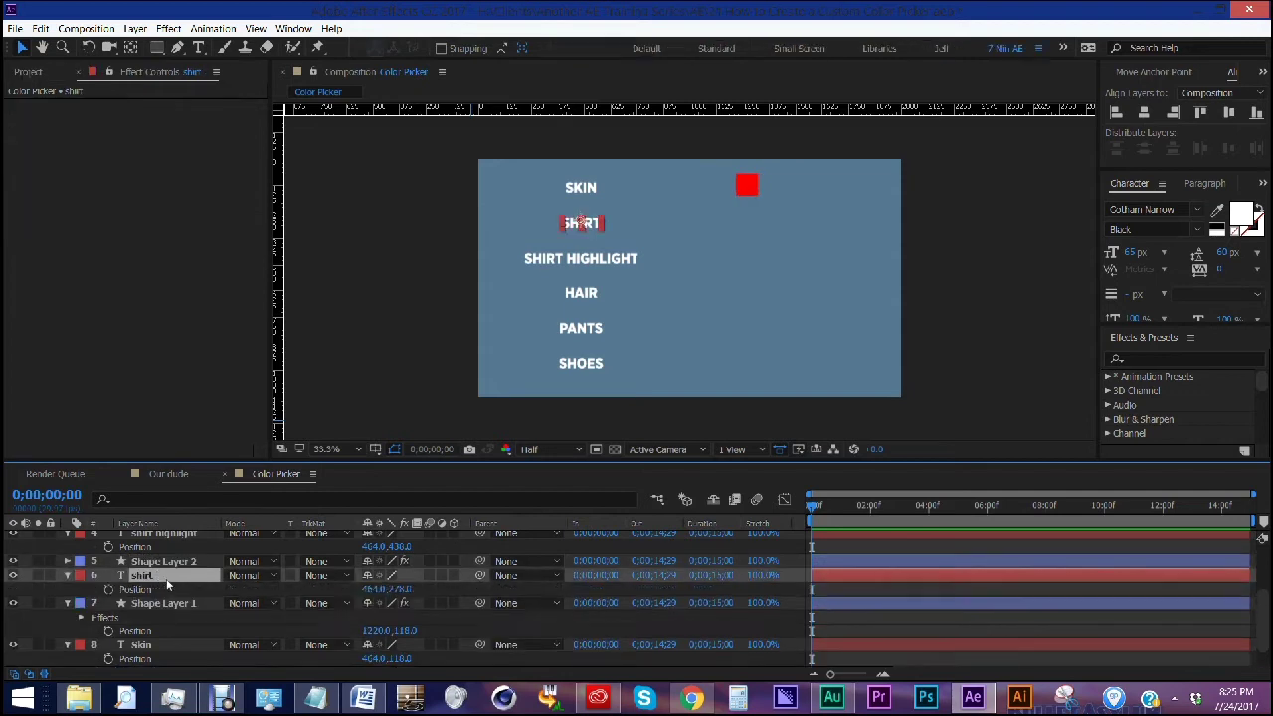
left_click(167, 564)
key("p")
left_click(408, 575)
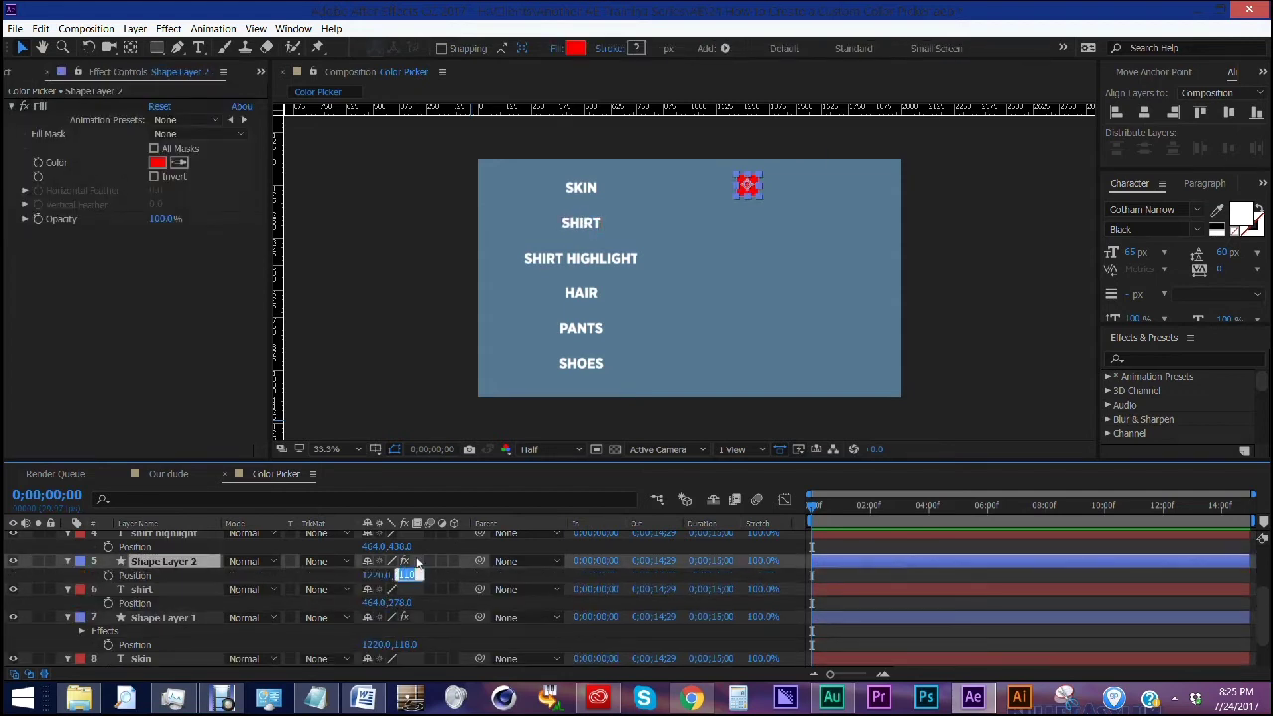
type("278")
key("Return")
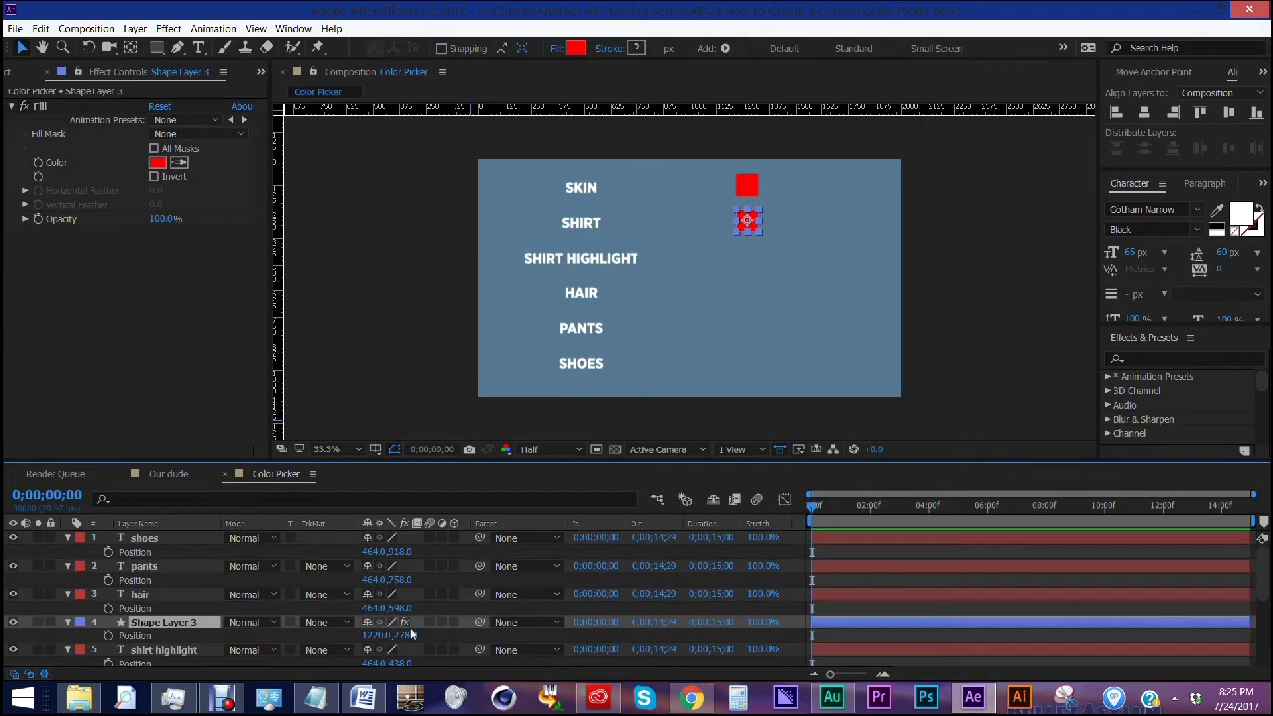
- Set the Shirt Highlight square's Y position to 438 and add a duplicate above the hair layer at Y 598
left_click(410, 634)
type("4.0,638")
key("Return")
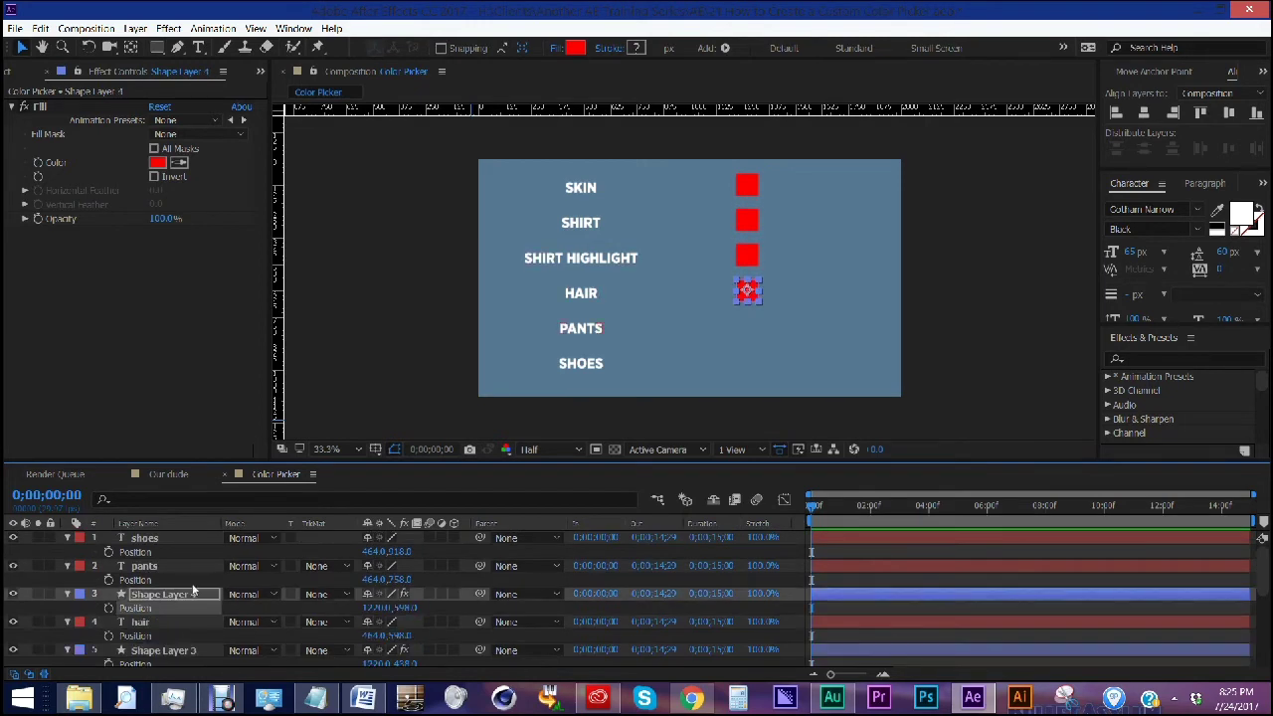
- Duplicate the square above the pants layer at Y 758, and once more above the shoes layer at Y 918
key("ctrl+d")
left_click_drag(189, 593, 185, 553)
left_click(429, 561)
type("698")
key("Return")
key("ctrl+d")
key("ctrl+]")
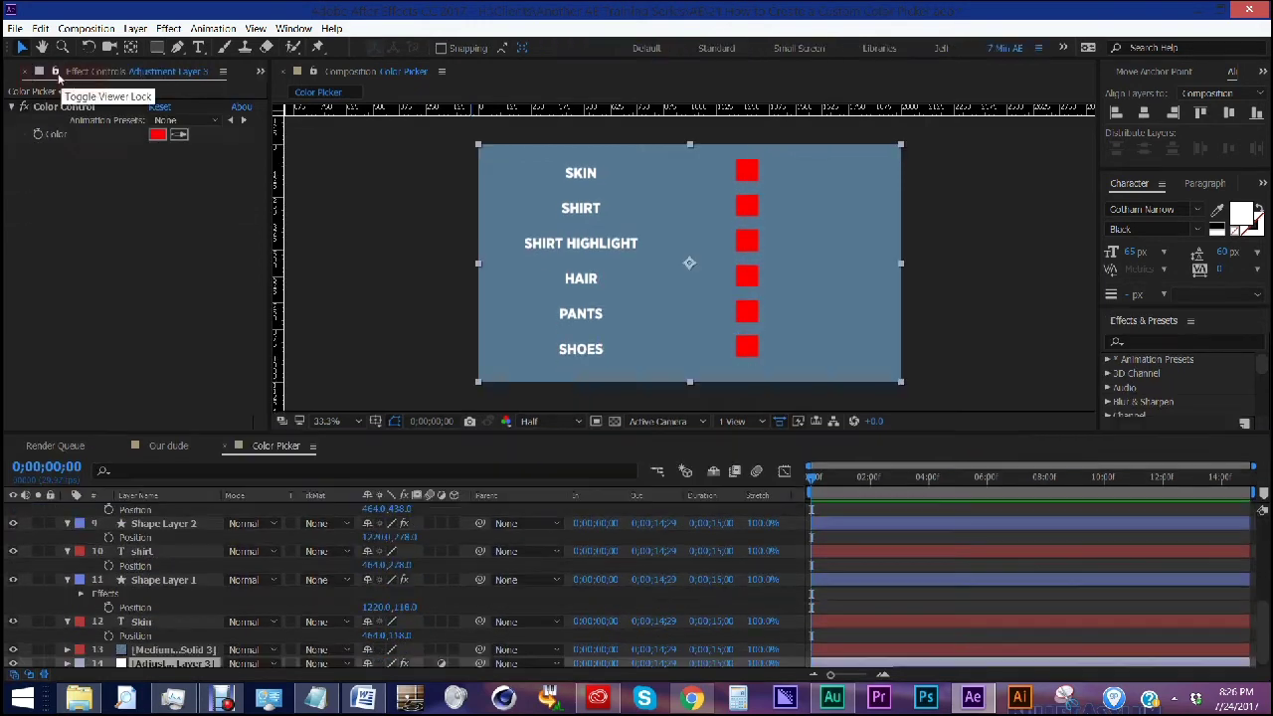
- Lock the effect controls to Adjustment Layer 3 and check the lock by selecting several other layers
left_click(56, 73)
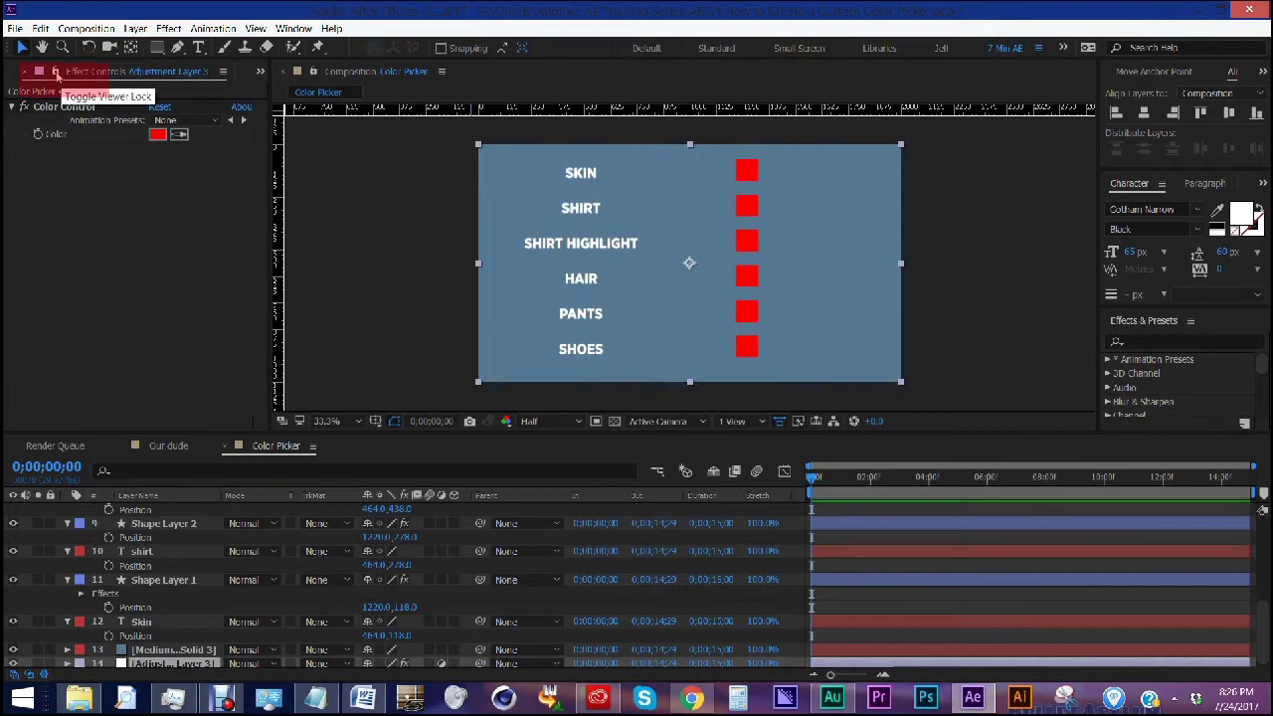
left_click(151, 524)
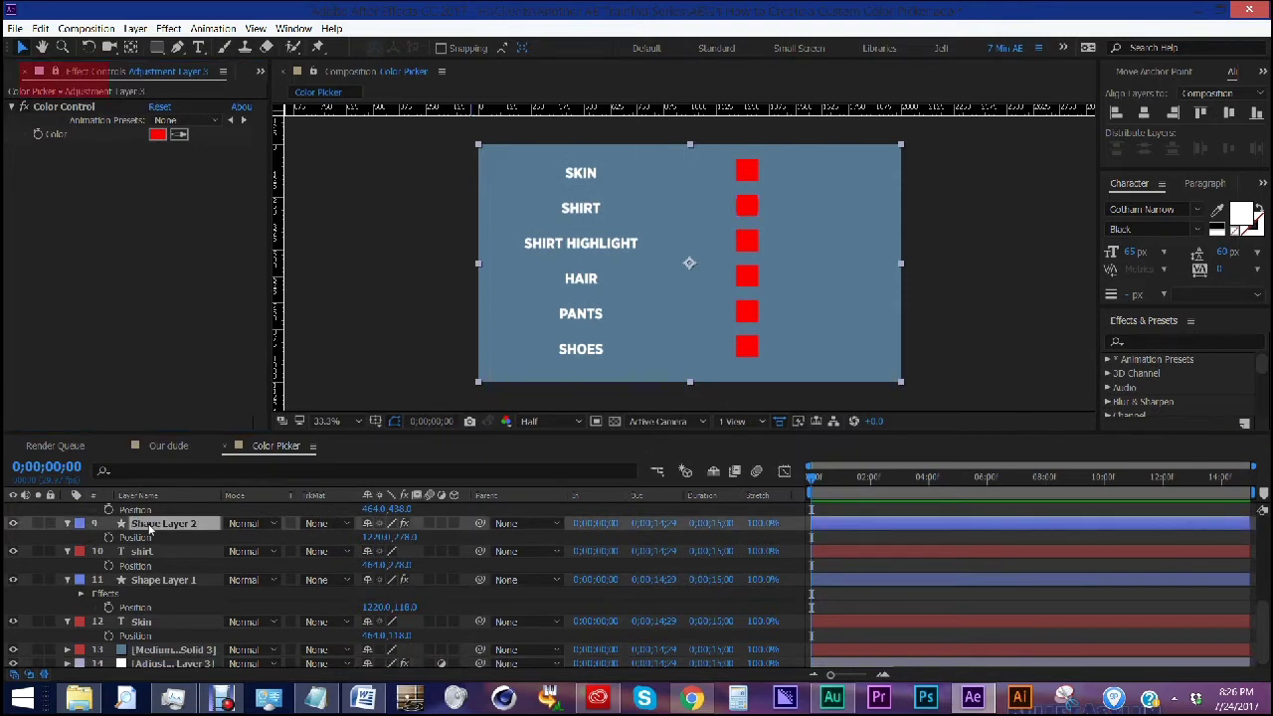
left_click(142, 552)
left_click(145, 579)
left_click(143, 624)
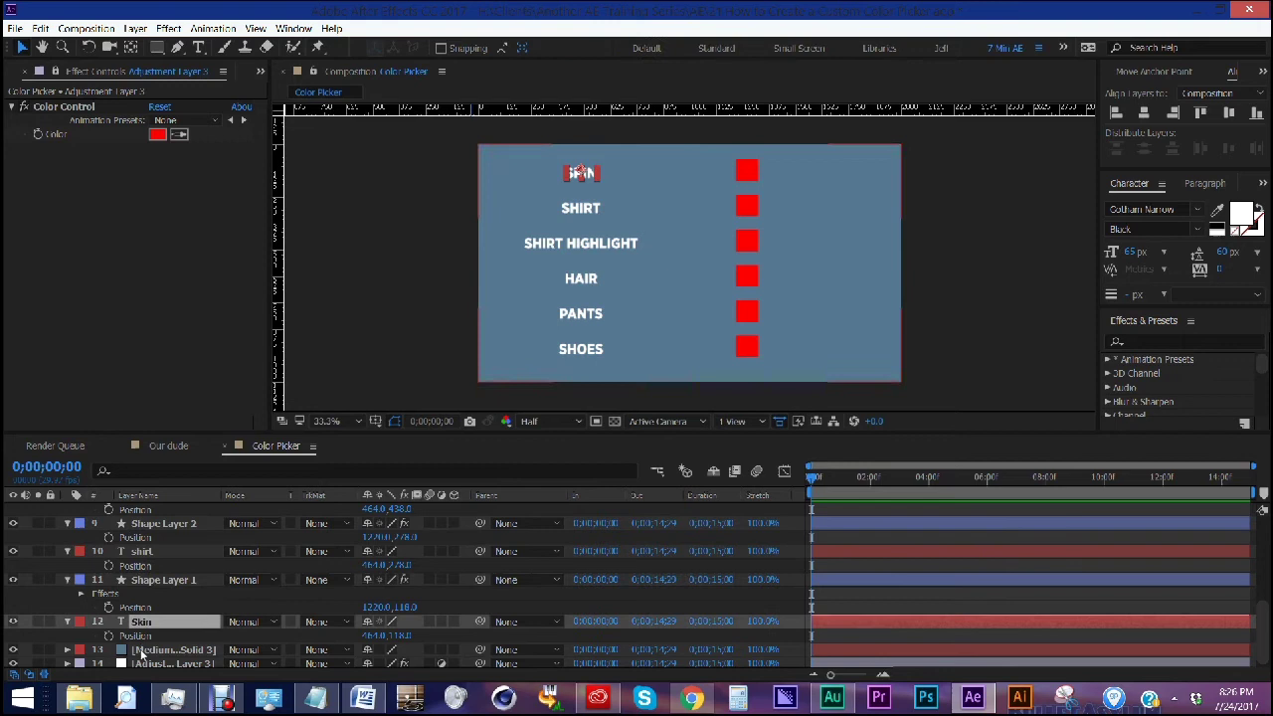
left_click(149, 650)
left_click(154, 663)
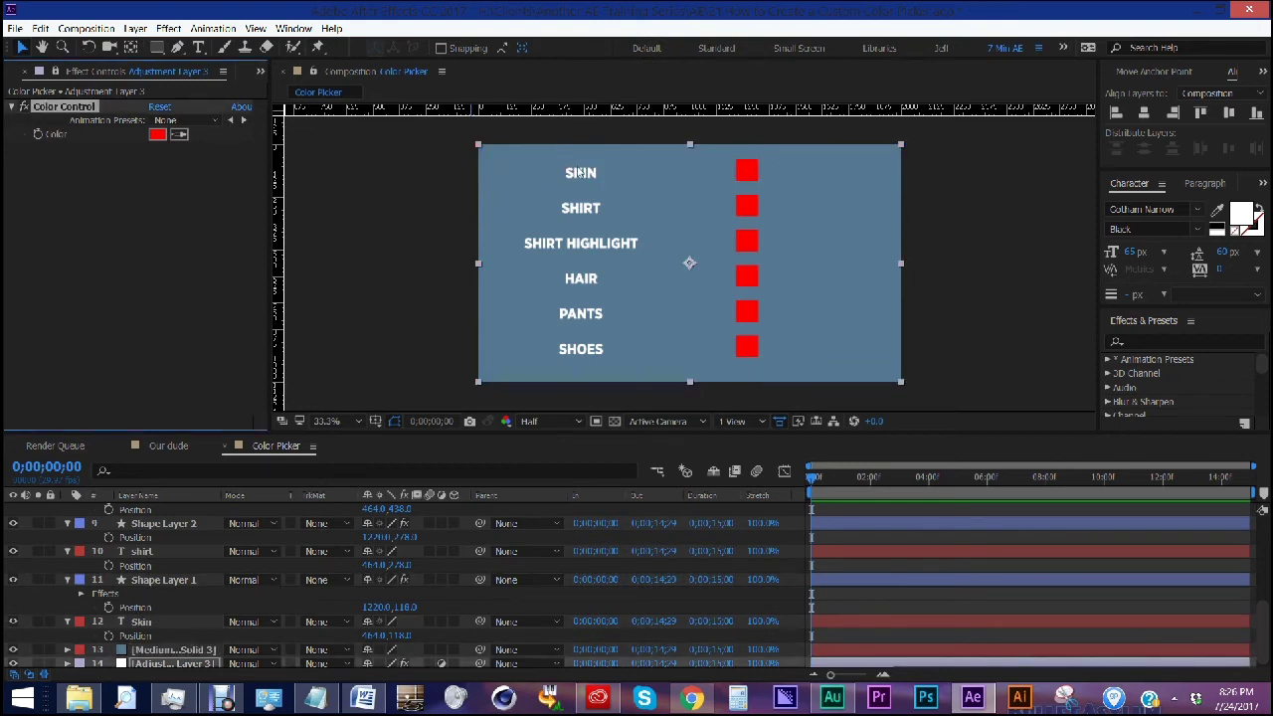
- Rename the Color Control effect to Skin and add a duplicate of it named Shirt
type("Skin")
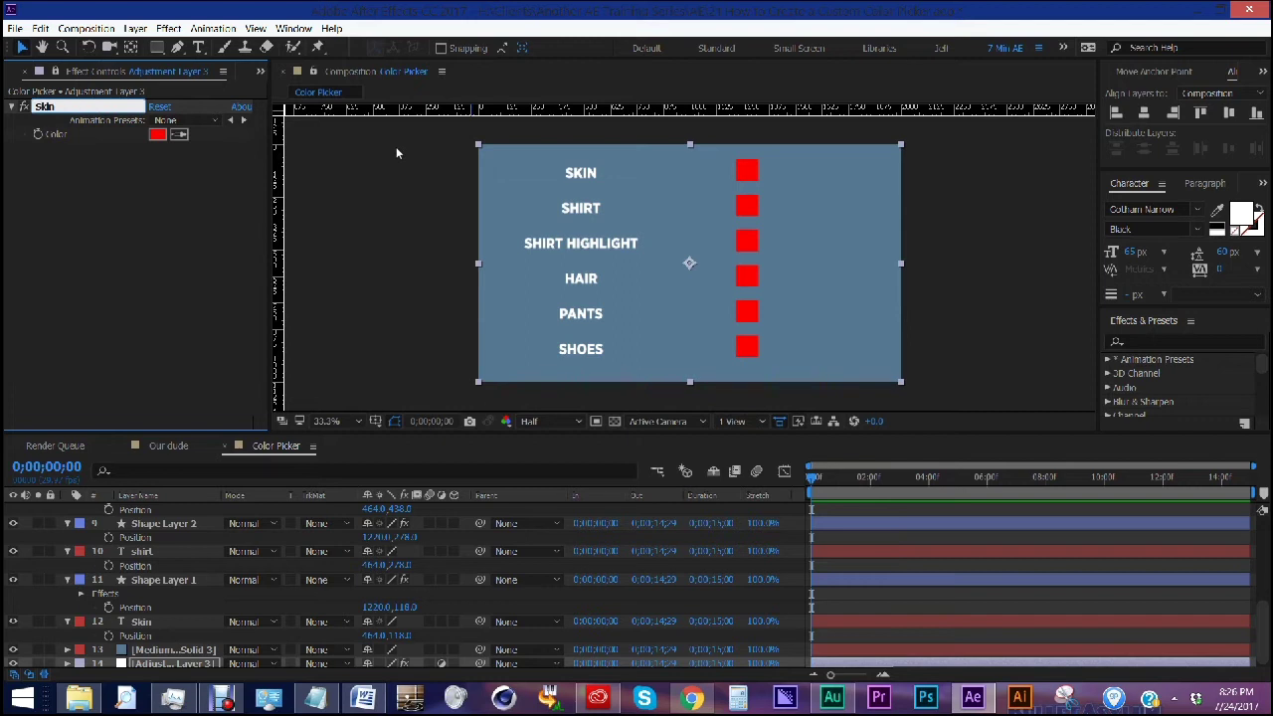
key("Return")
key("ctrl+d")
key("Return")
type("shir")
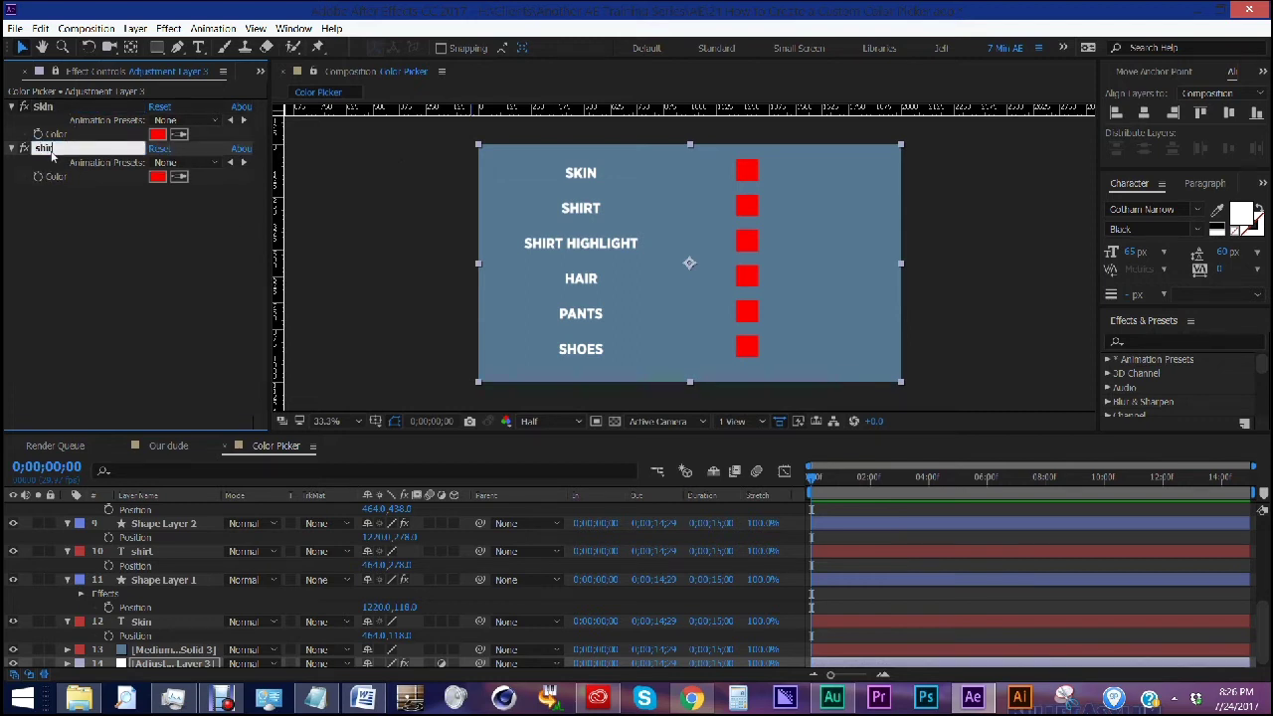
type("t")
key("Return")
- Add two more duplicates of the color control, named Shirt Highlight and Hair
key("ctrl+d")
key("Return")
type("Shirt Hi")
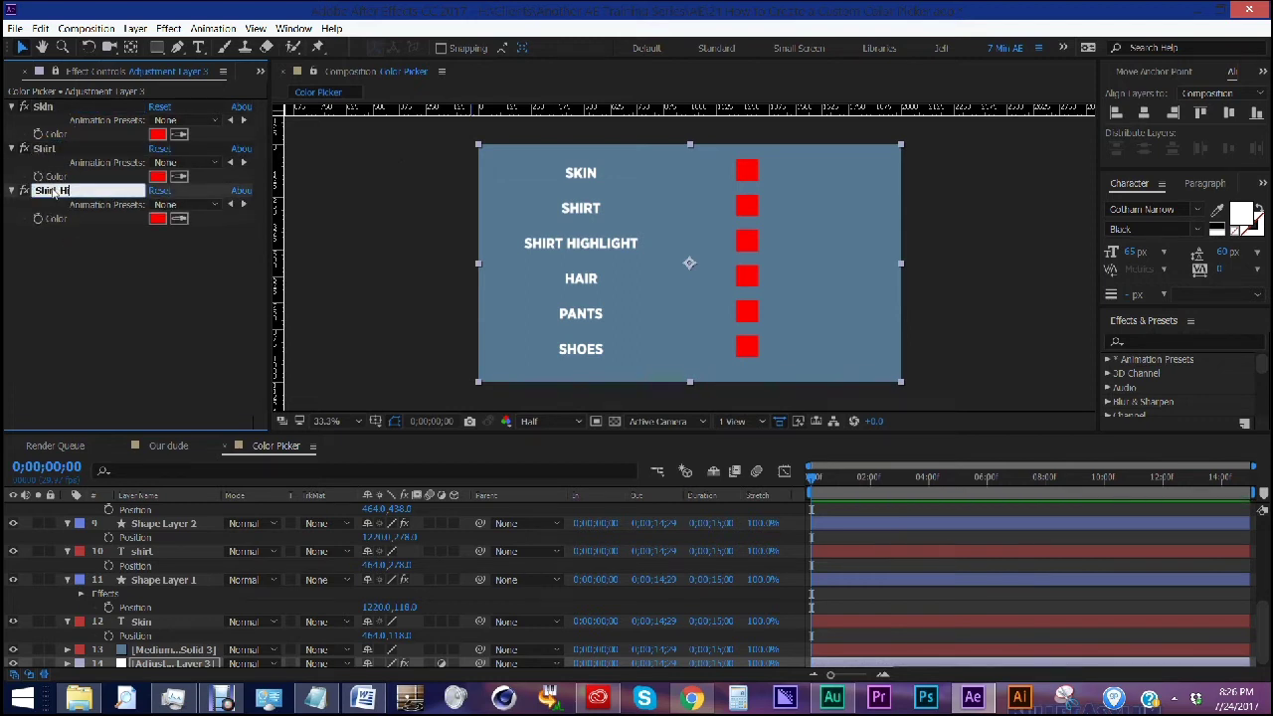
type("ghlight")
key("Return")
key("ctrl+d")
key("Return")
type("Hair")
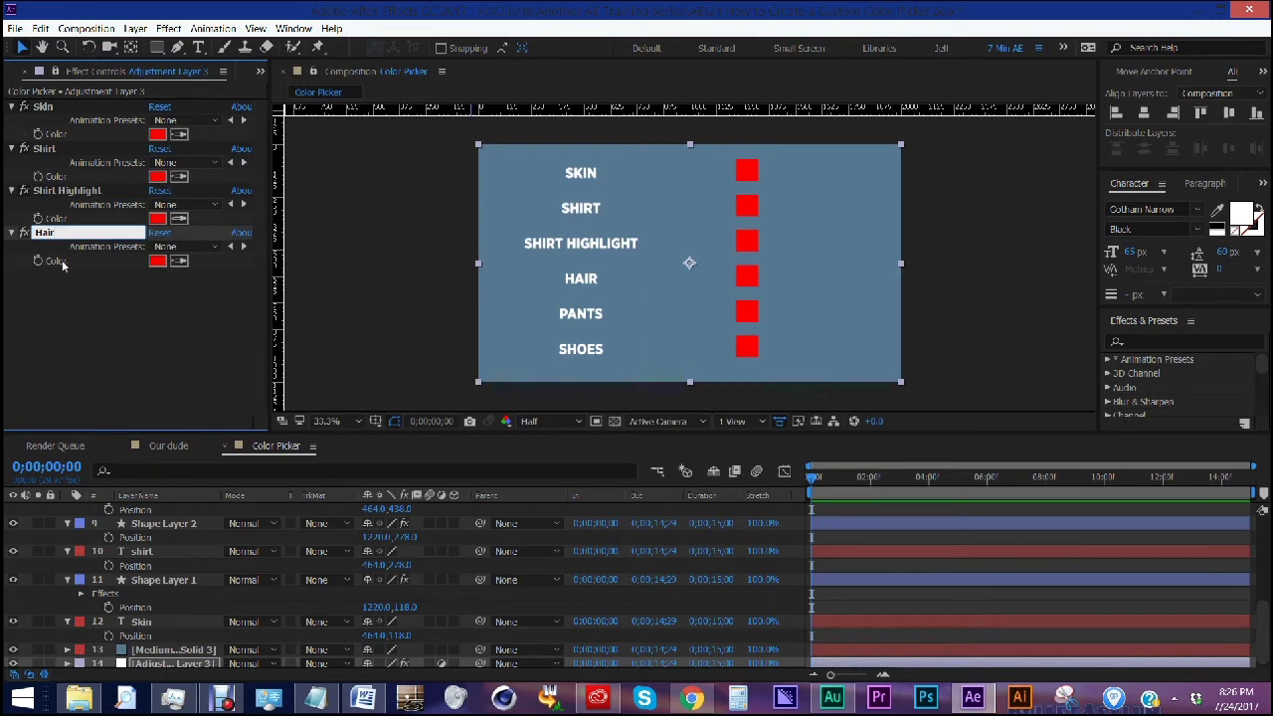
key("Return")
- Duplicate the color control twice more for the remaining labels, naming the copies Pants and Shoes
key("ctrl+d")
key("Return")
type("Pants")
key("Return")
key("ctrl+d")
key("Return")
type("Sh")
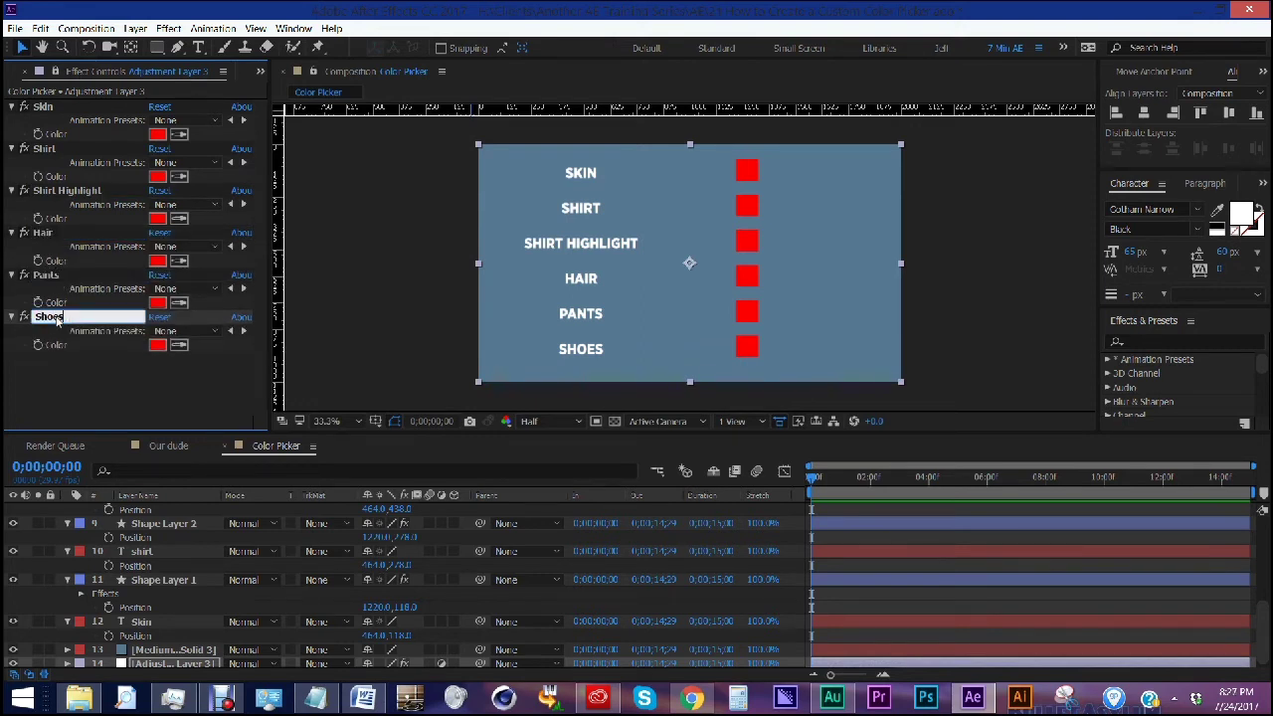
type("oes")
key("Return")
- Link the Fill color of Shape Layer 6 to the Shoes color control with an expression
scroll(164, 537, "up", 5)
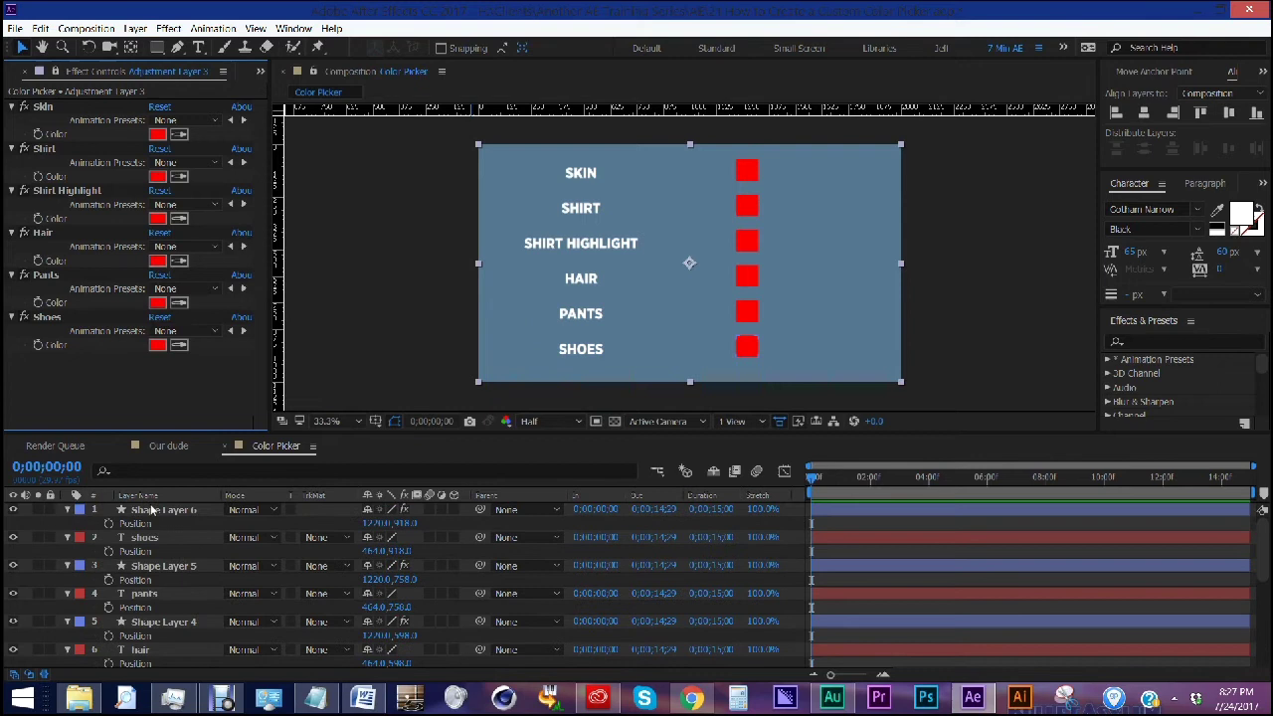
left_click(156, 511)
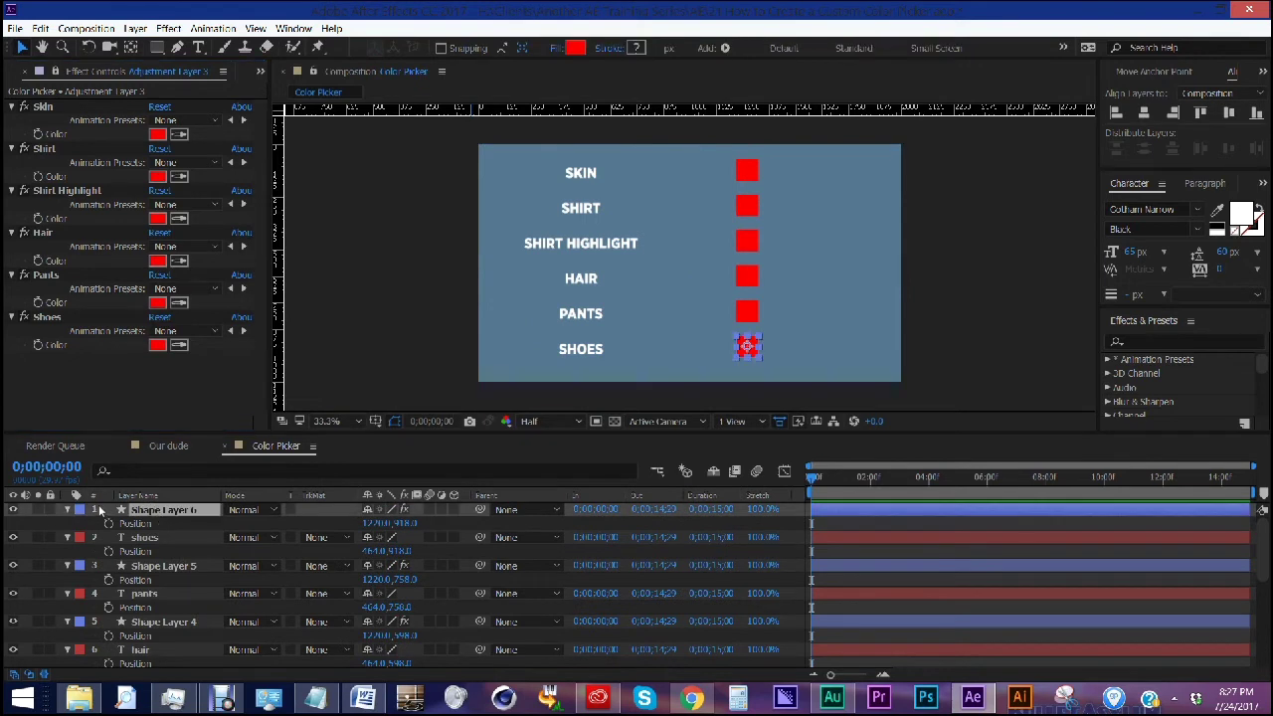
key("e")
left_click(96, 525)
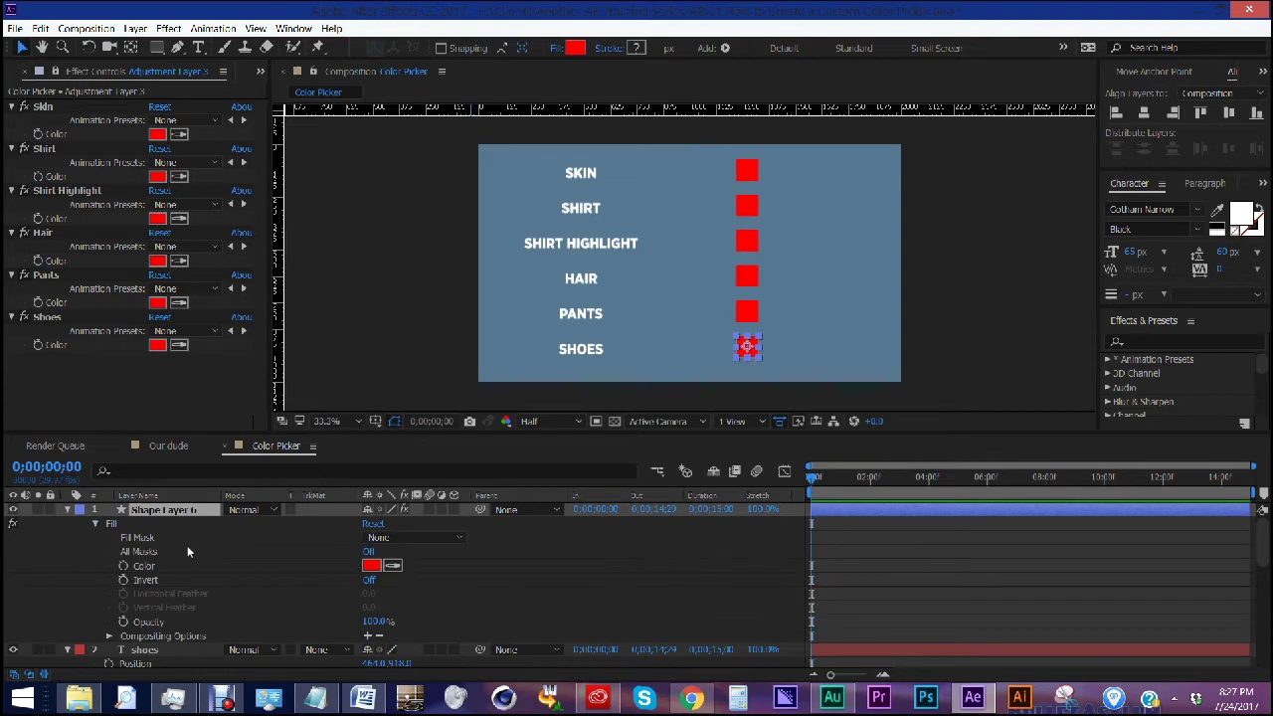
left_click(124, 566, "alt")
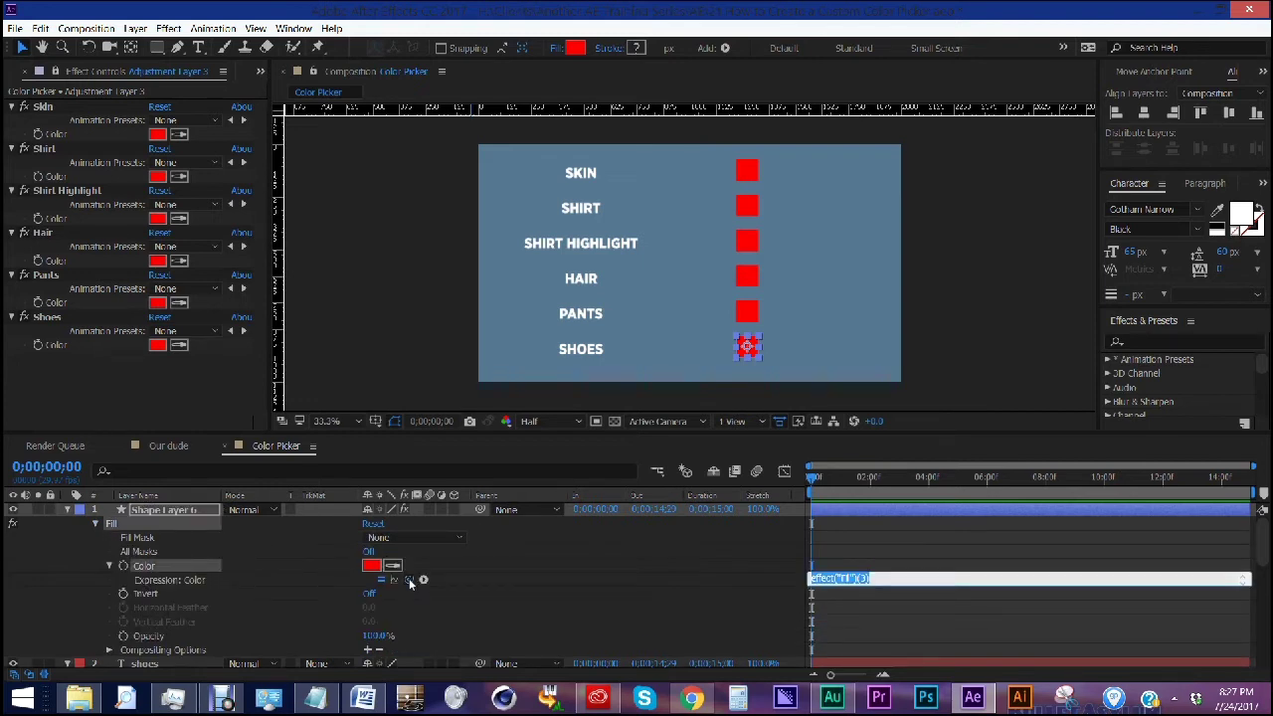
left_click_drag(409, 578, 55, 345)
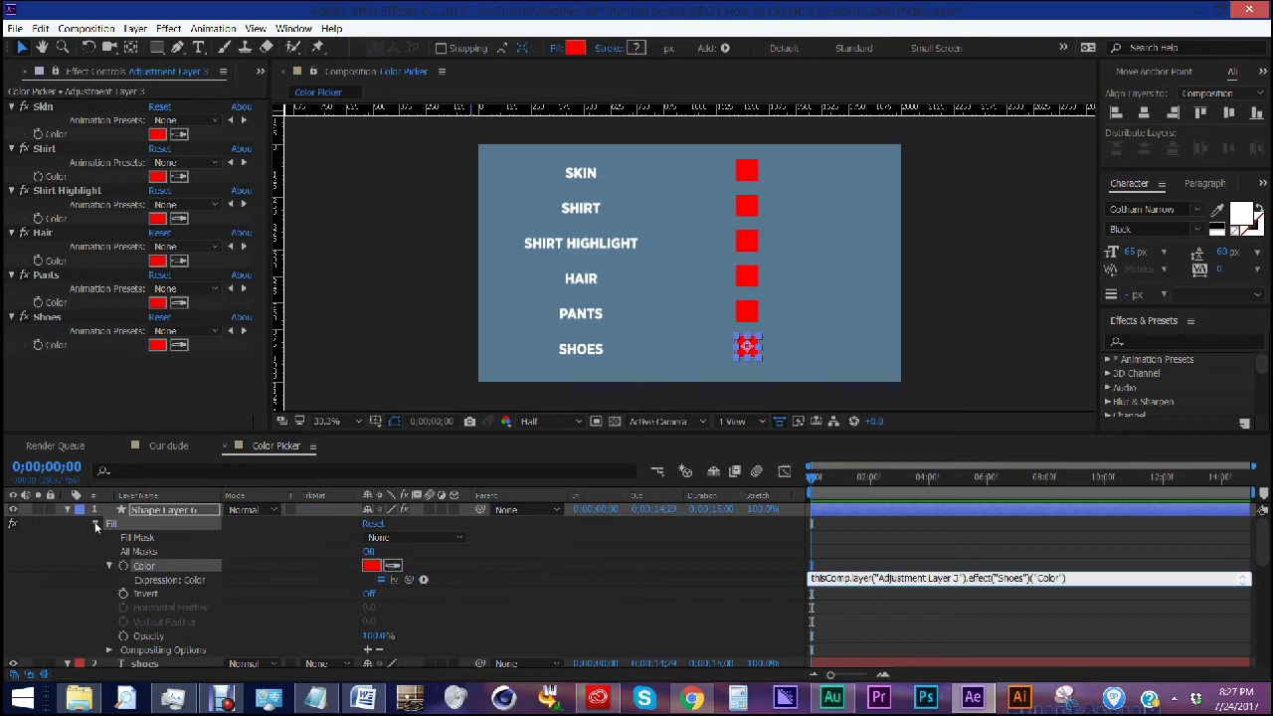
left_click(67, 511)
- Link the Fill color of Shape Layer 5 to the Pants color control with an expression
left_click(140, 552)
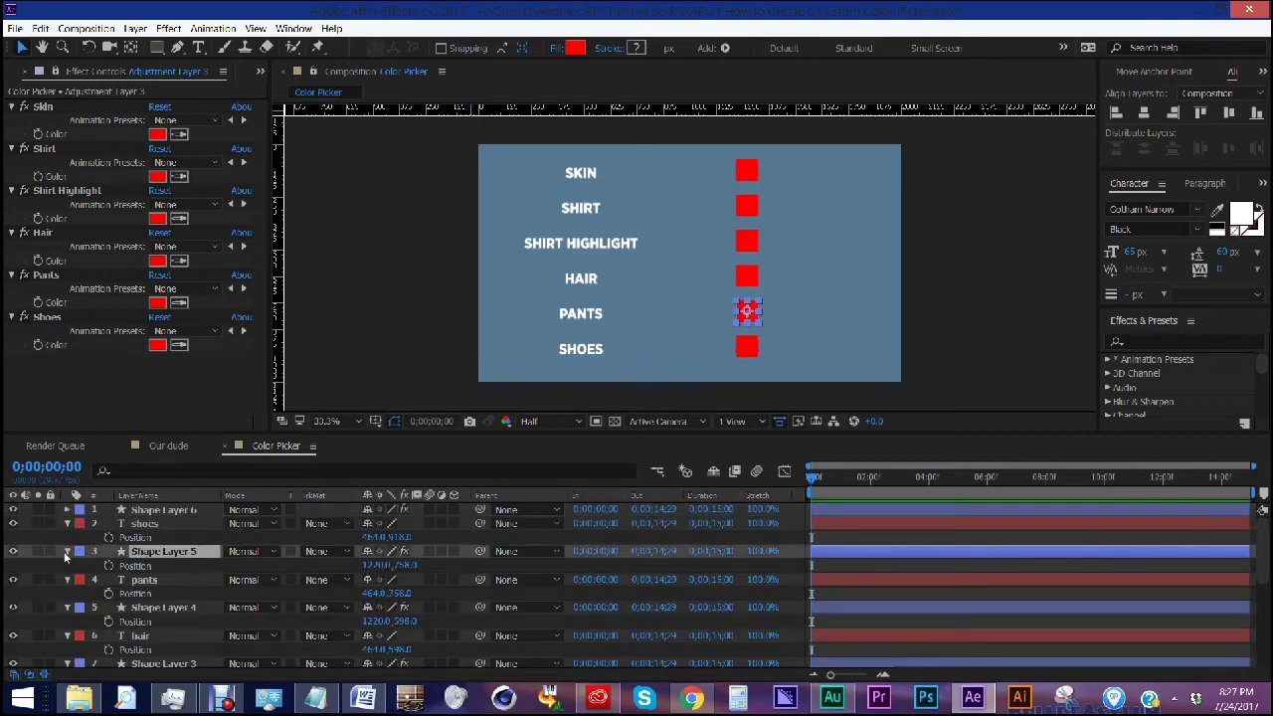
key("e")
left_click(96, 566)
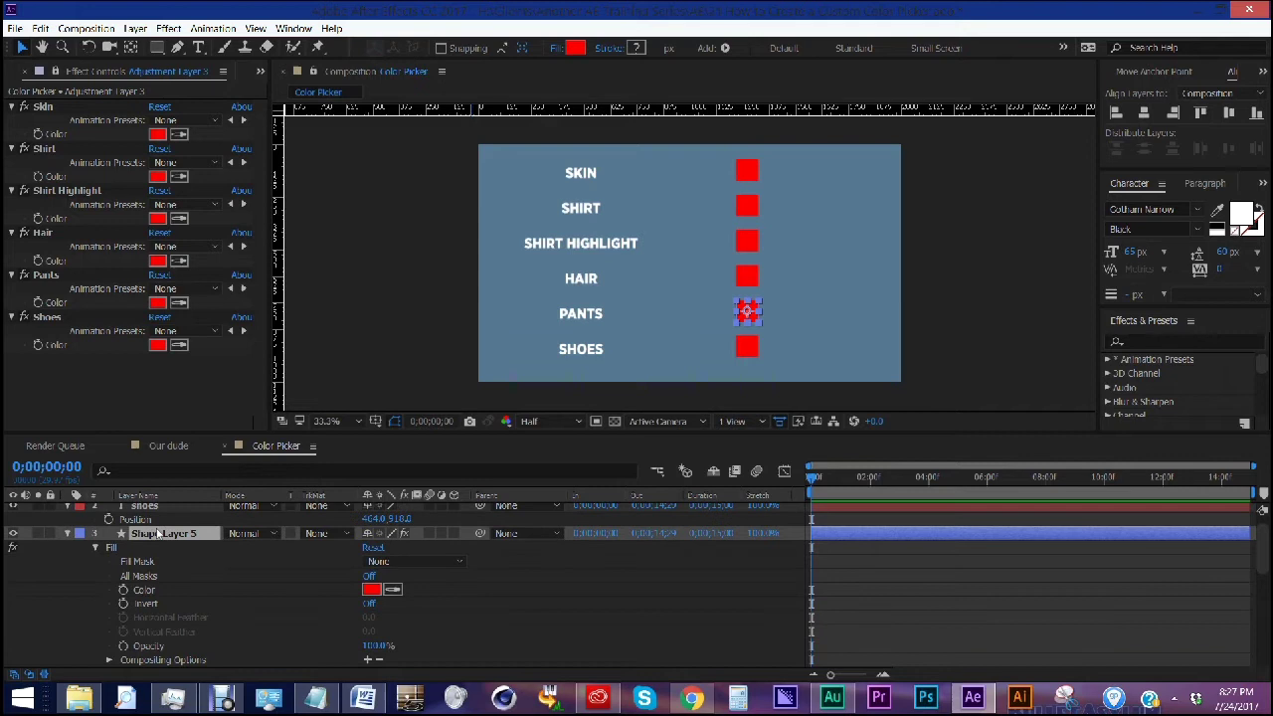
left_click(122, 590, "alt")
left_click_drag(407, 603, 54, 302)
left_click(66, 534)
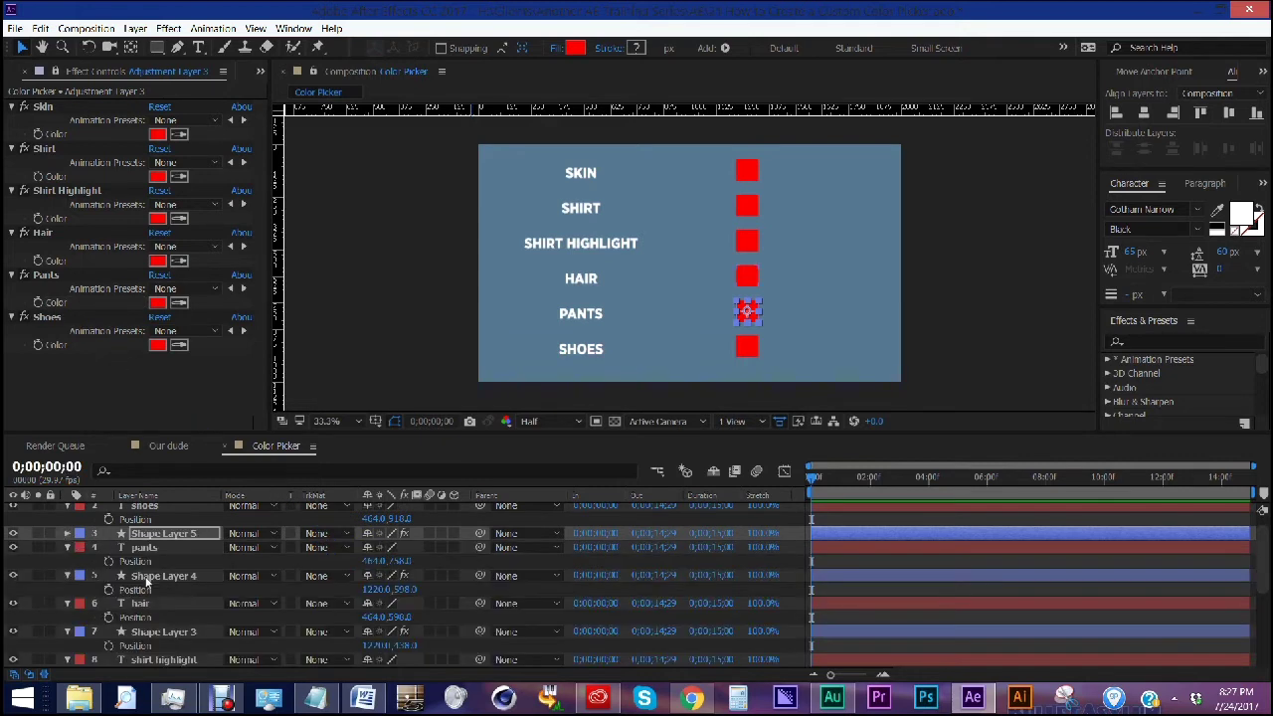
- Link the Fill color of Shape Layer 4 to the Hair color control with an expression
left_click(146, 577)
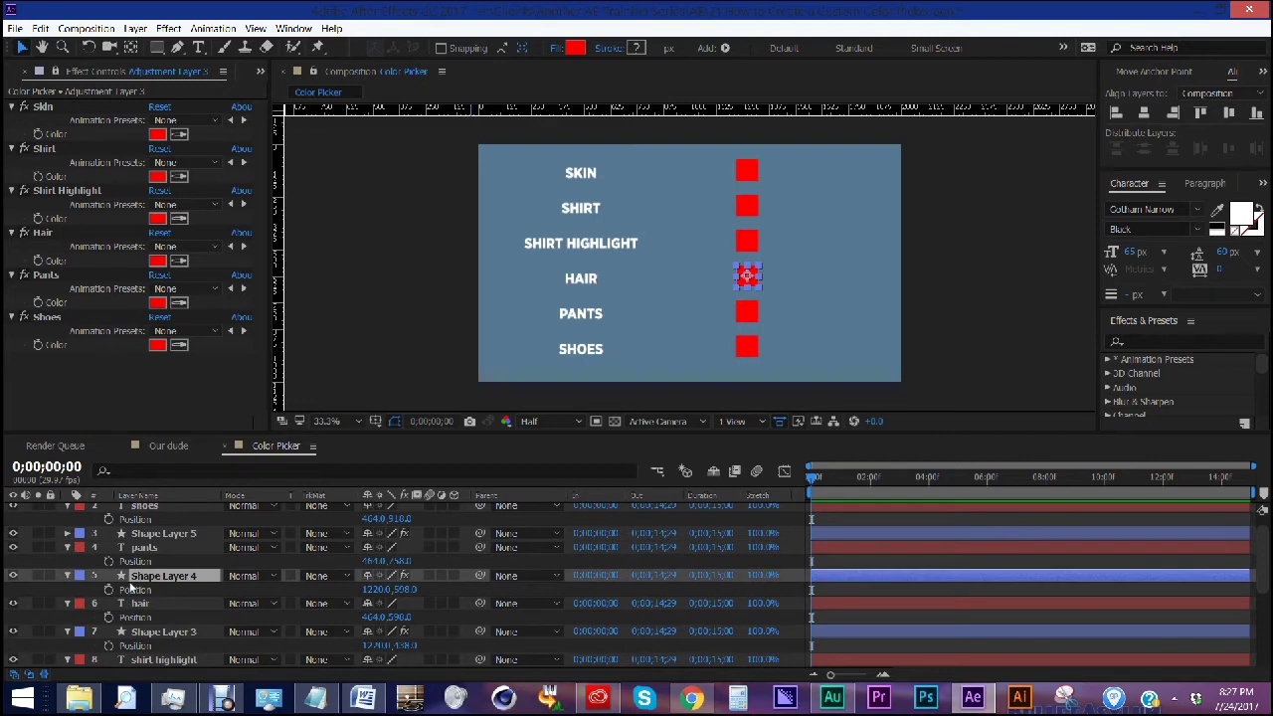
key("e")
left_click(96, 589)
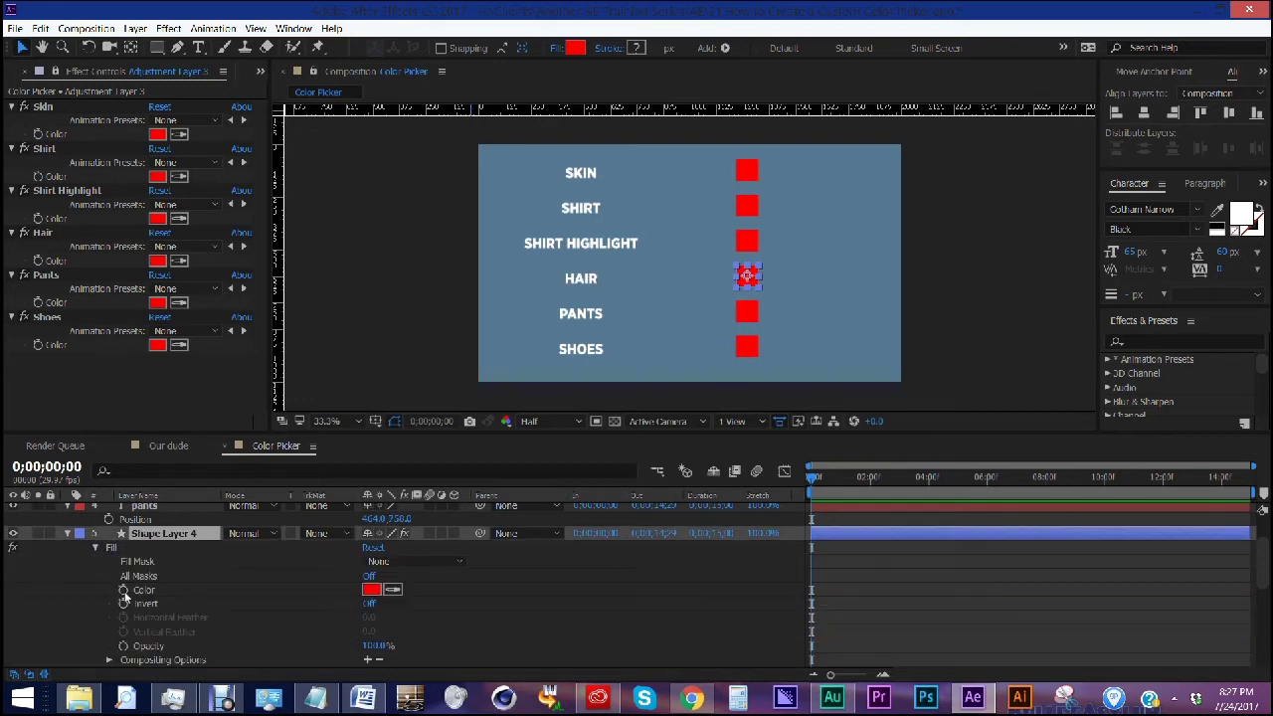
left_click(124, 590, "alt")
left_click_drag(408, 604, 56, 261)
left_click(66, 533)
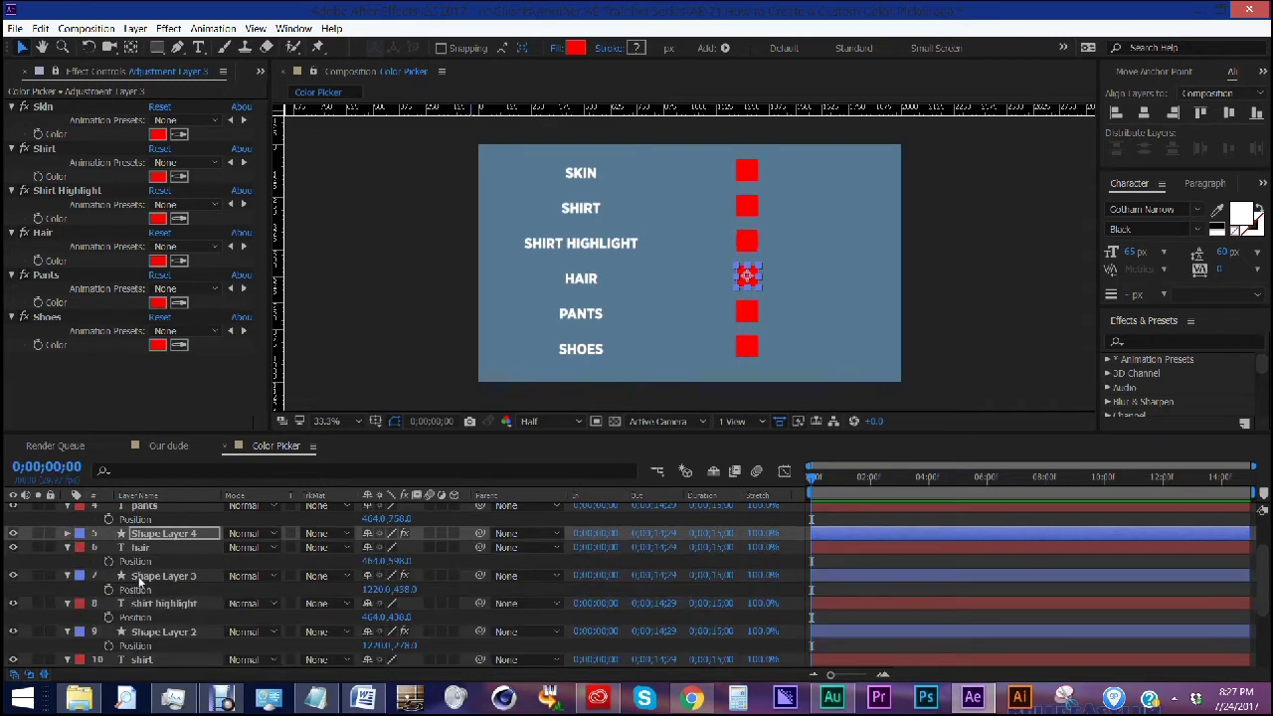
- Link the Fill color of Shape Layer 3 to the Shirt Highlight color control with an expression
left_click(163, 576)
key("e")
left_click(95, 590)
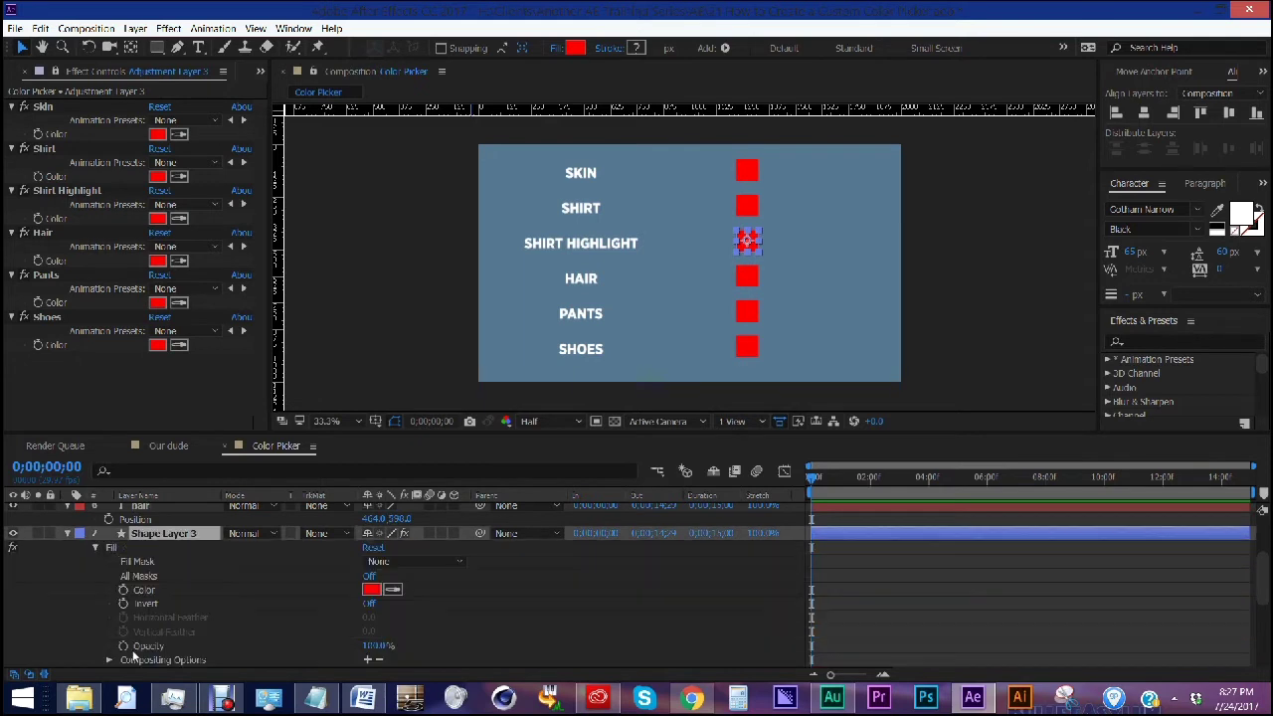
left_click(124, 590, "alt")
left_click_drag(408, 603, 57, 217)
left_click(67, 533)
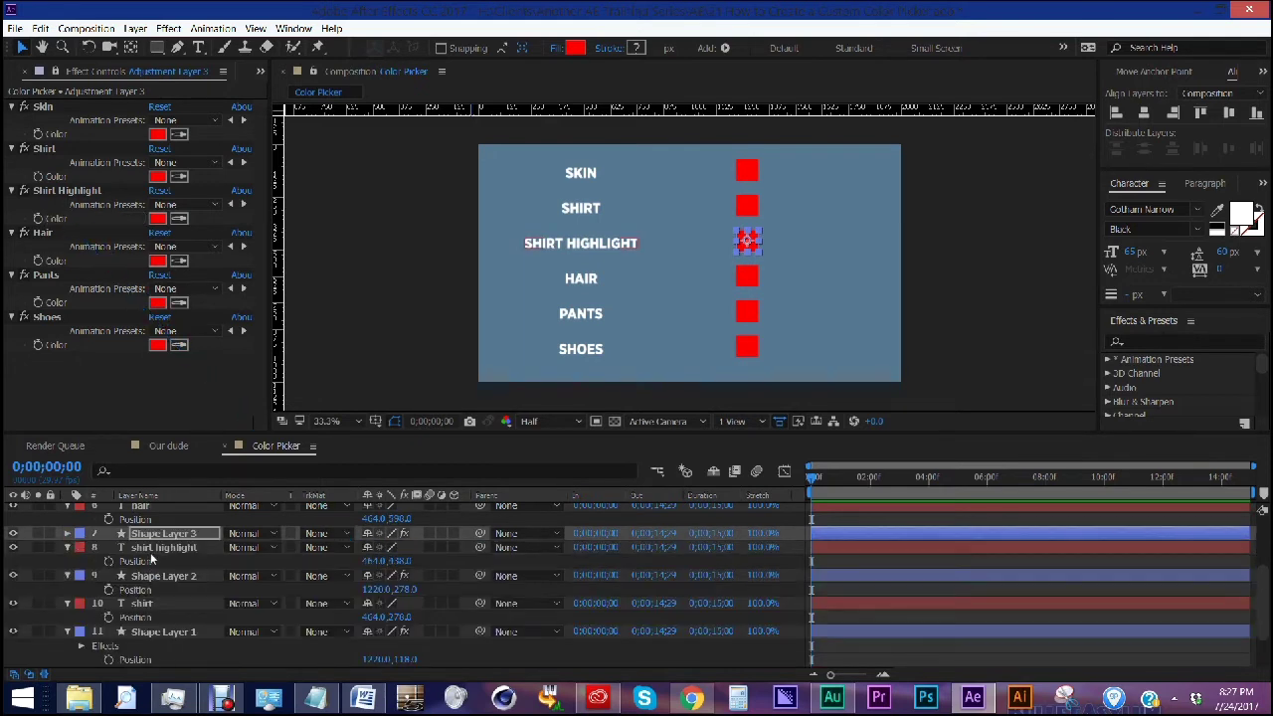
- Link the Fill color of Shape Layer 2 to the Shirt color control with an expression
left_click(163, 576)
key("e")
left_click(95, 590)
left_click(123, 590, "alt")
left_click_drag(409, 603, 57, 176)
left_click(66, 533)
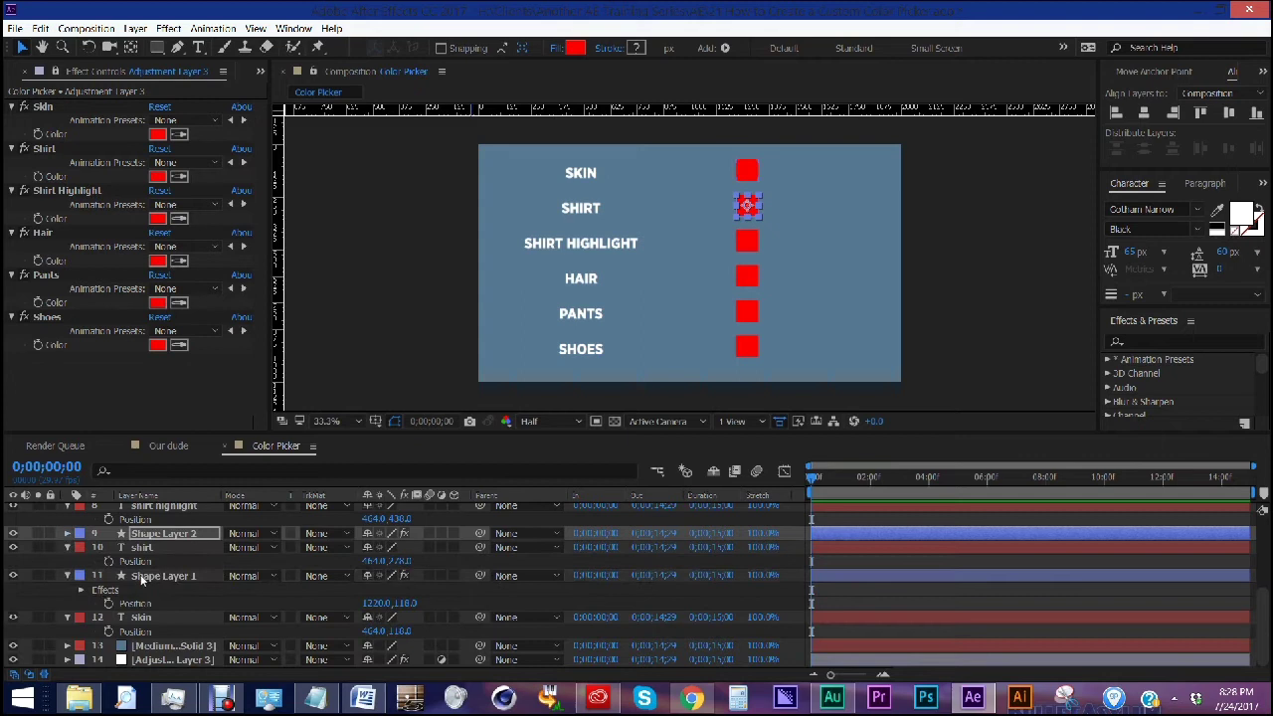
- Link the Fill color of Shape Layer 1 to the Skin color control with an expression
left_click(151, 576)
left_click(82, 590)
left_click(95, 602)
left_click(123, 590, "alt")
left_click_drag(409, 604, 57, 133)
left_click(67, 519)
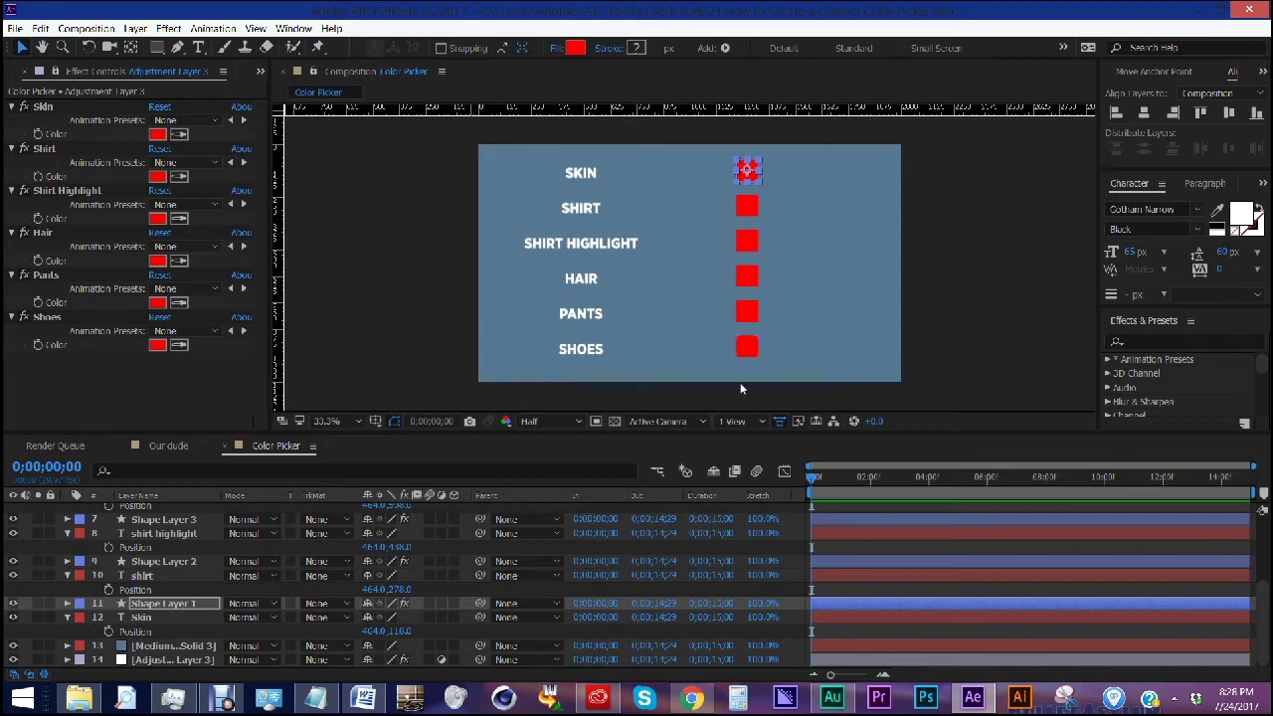
- Set the Skin color control to the tan color CAB488
left_click(57, 247)
left_click(155, 133)
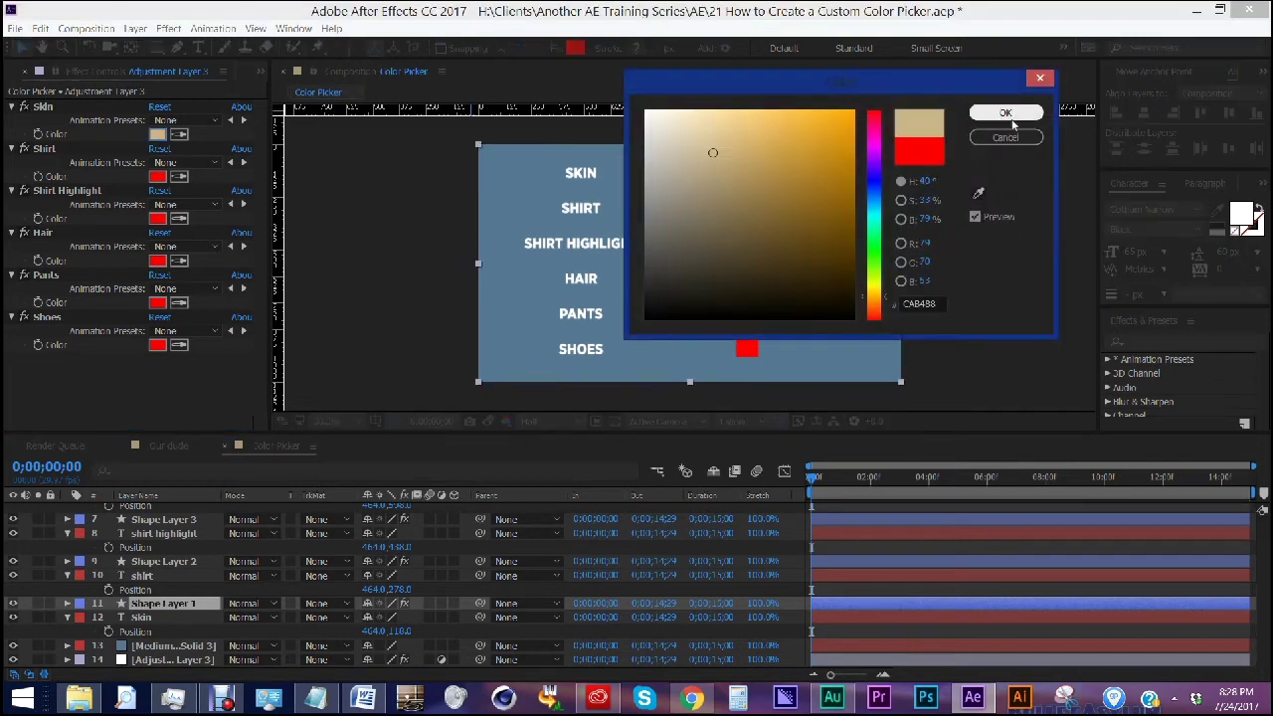
left_click(1011, 117)
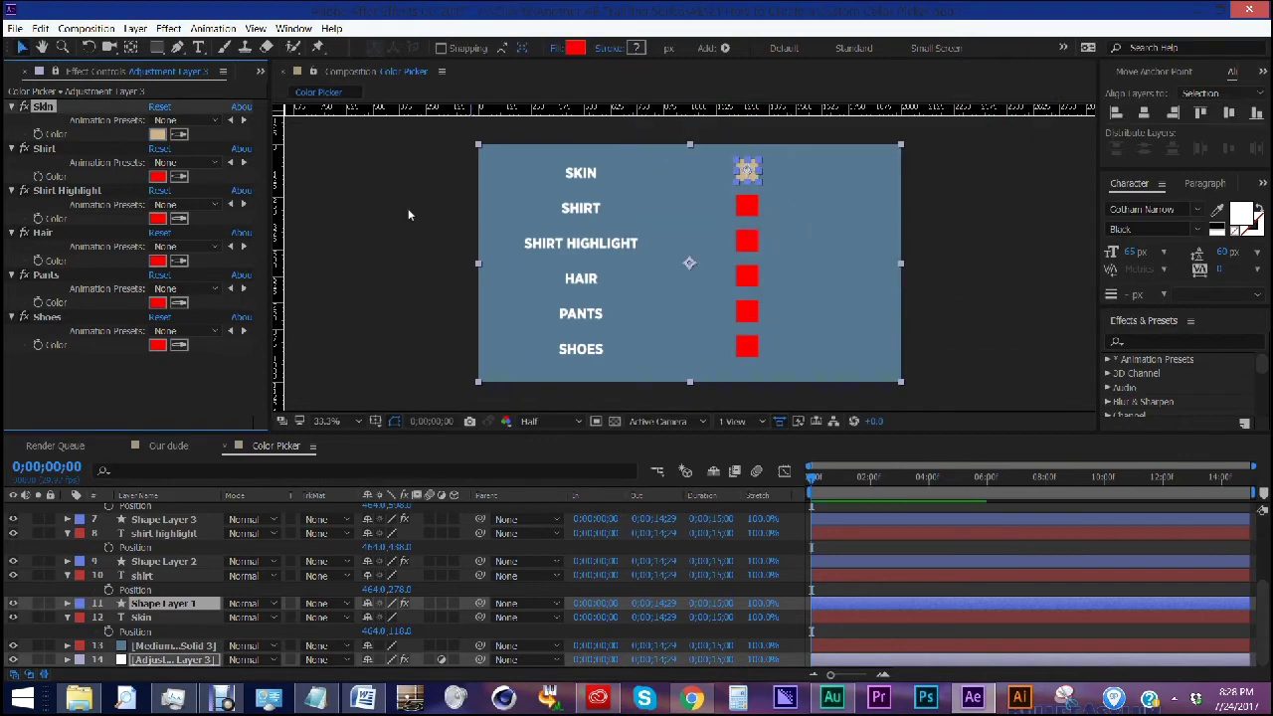
- Set the Shirt color control to a muted blue
left_click(157, 176)
left_click(875, 200)
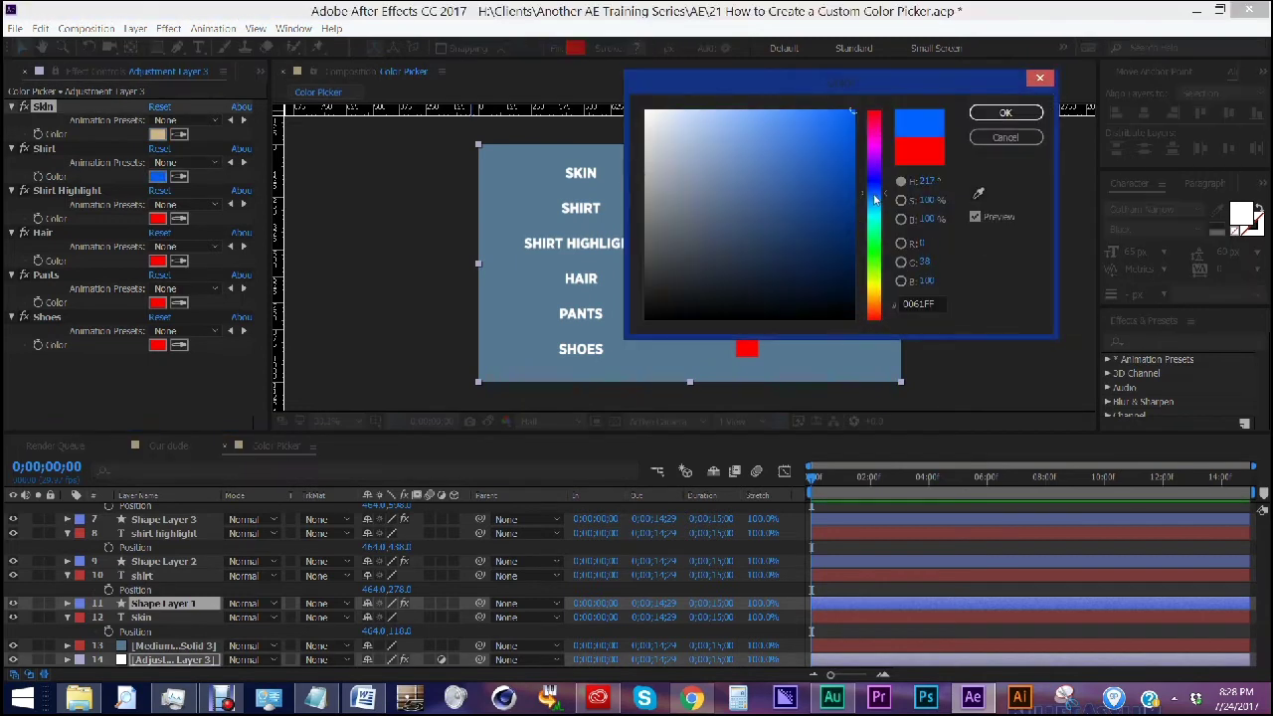
left_click(744, 205)
key("Return")
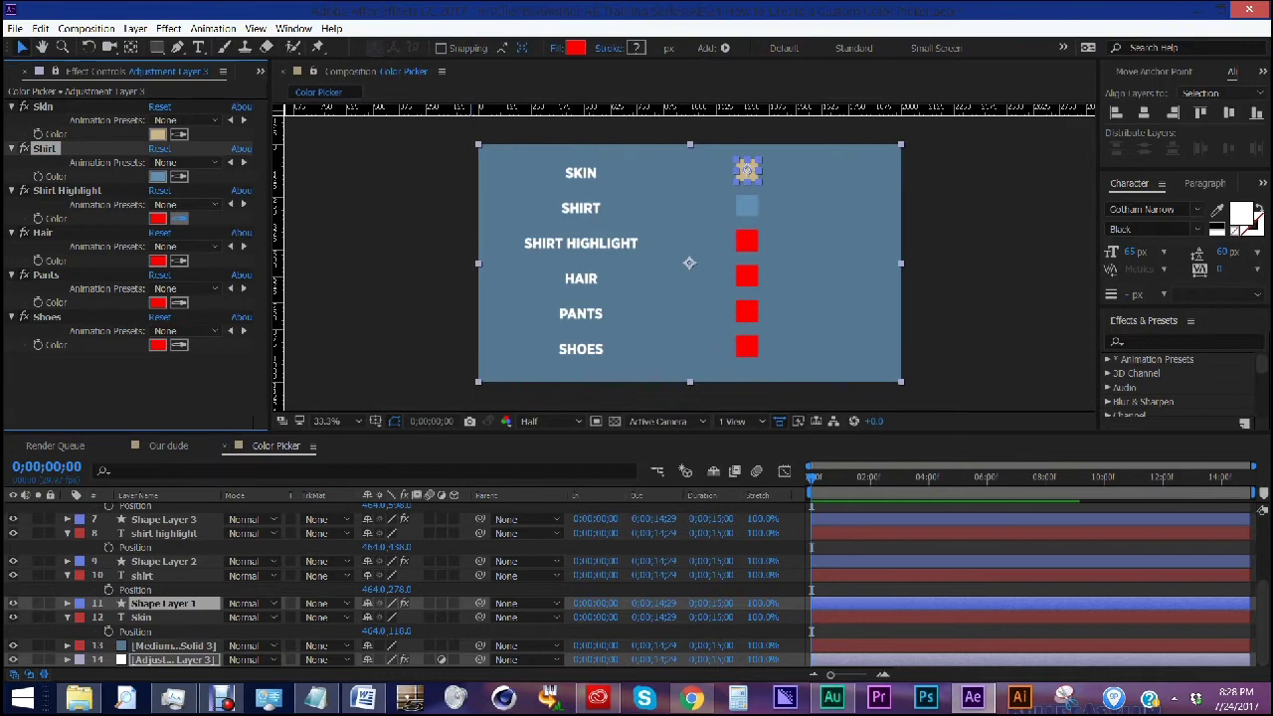
- Set the Shirt Highlight color control to a slightly darker blue than the shirt and the Hair control to dark brown
left_click(157, 218)
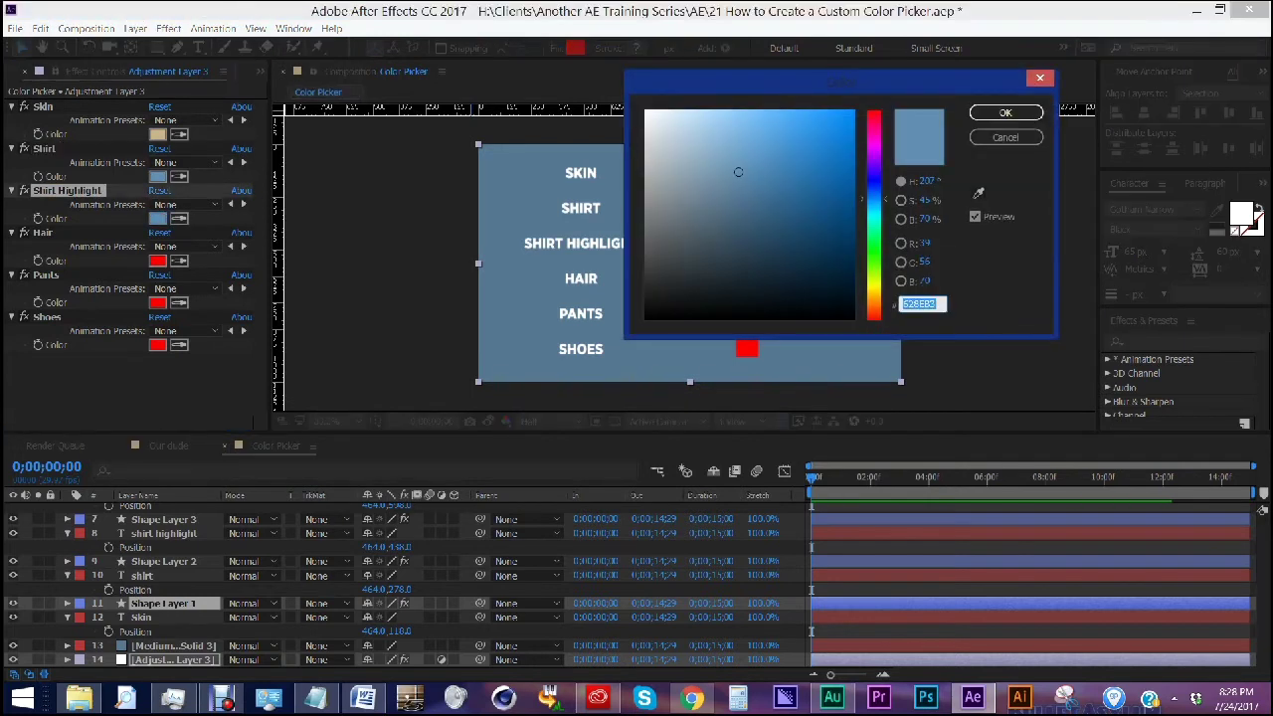
left_click_drag(738, 172, 736, 197)
left_click(975, 116)
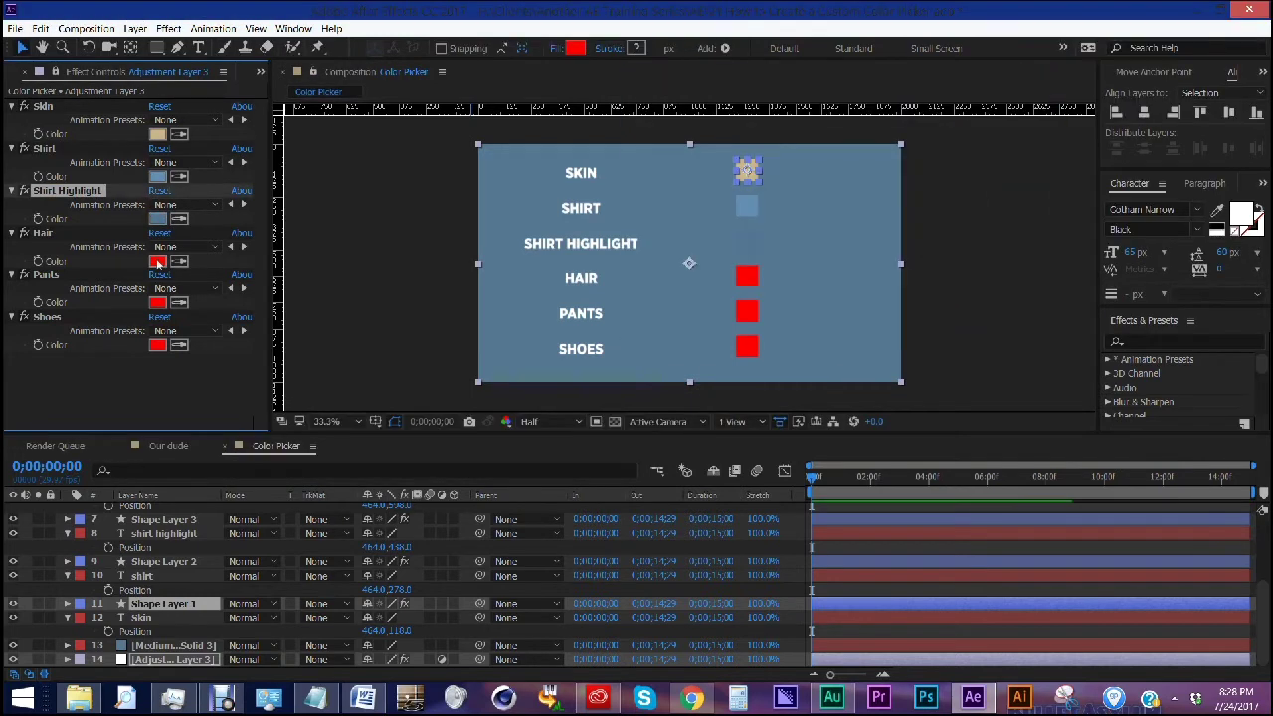
left_click(157, 261)
left_click(830, 254)
left_click(873, 294)
left_click(994, 114)
- Set the Pants color control to a dark muted blue and the Shoes control to a pale off-white
left_click(157, 302)
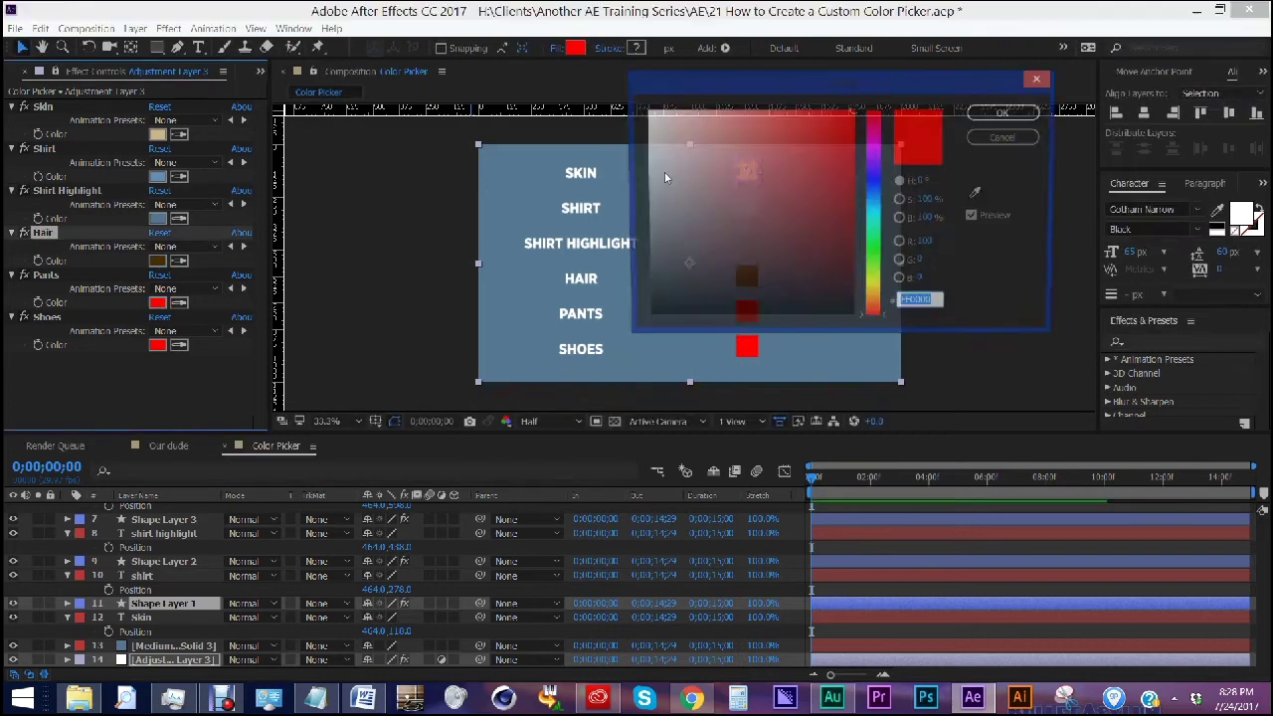
left_click(873, 198)
left_click(747, 230)
left_click(998, 114)
left_click(157, 344)
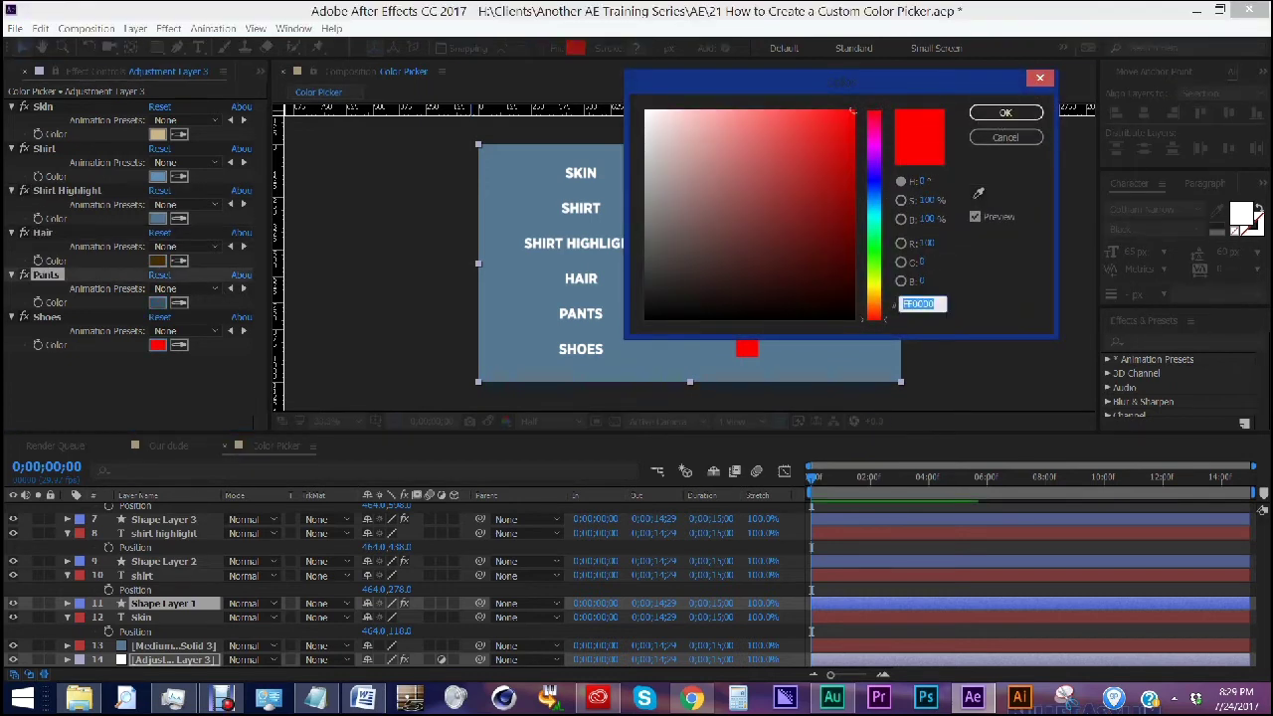
left_click(652, 121)
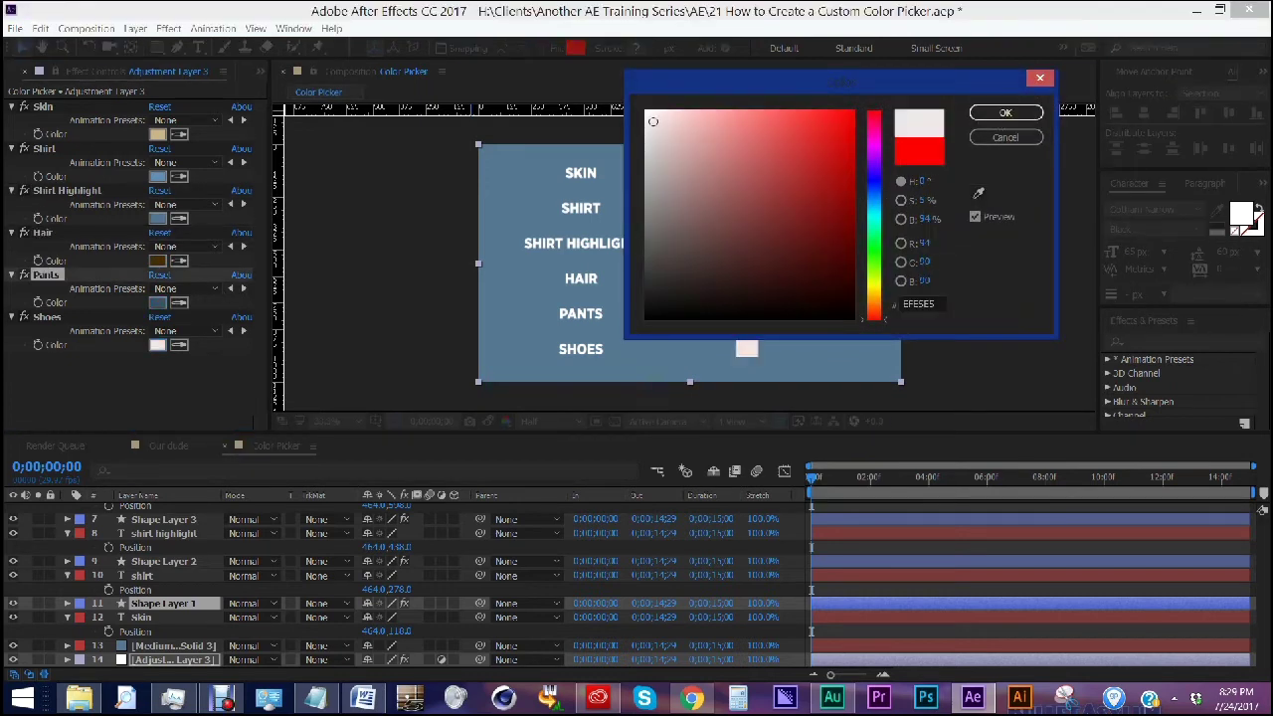
left_click(1023, 116)
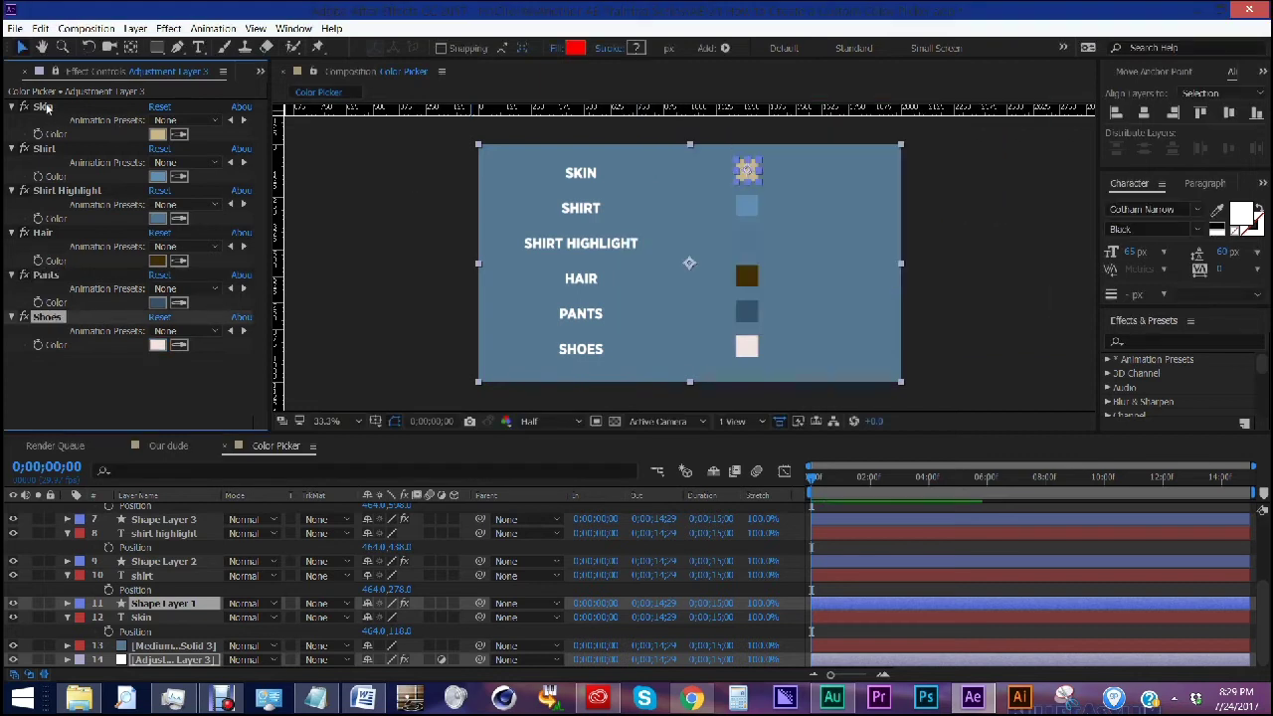
left_click(48, 318)
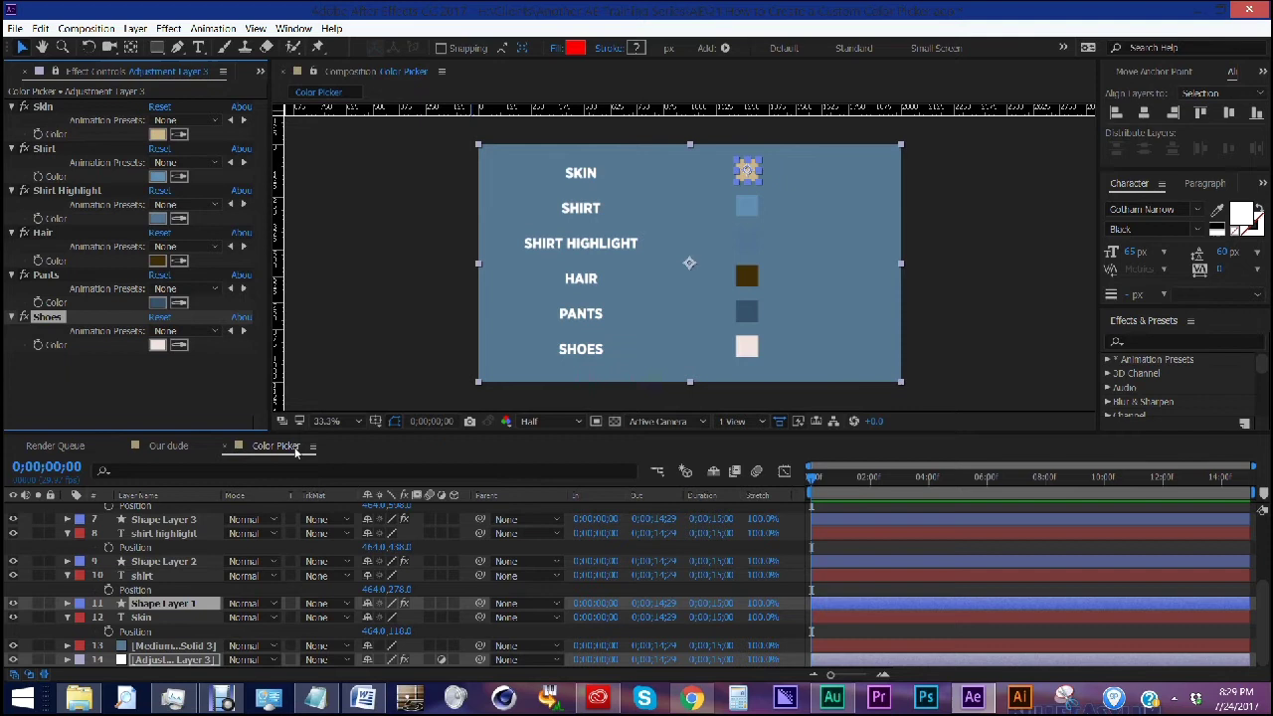
left_click(163, 519)
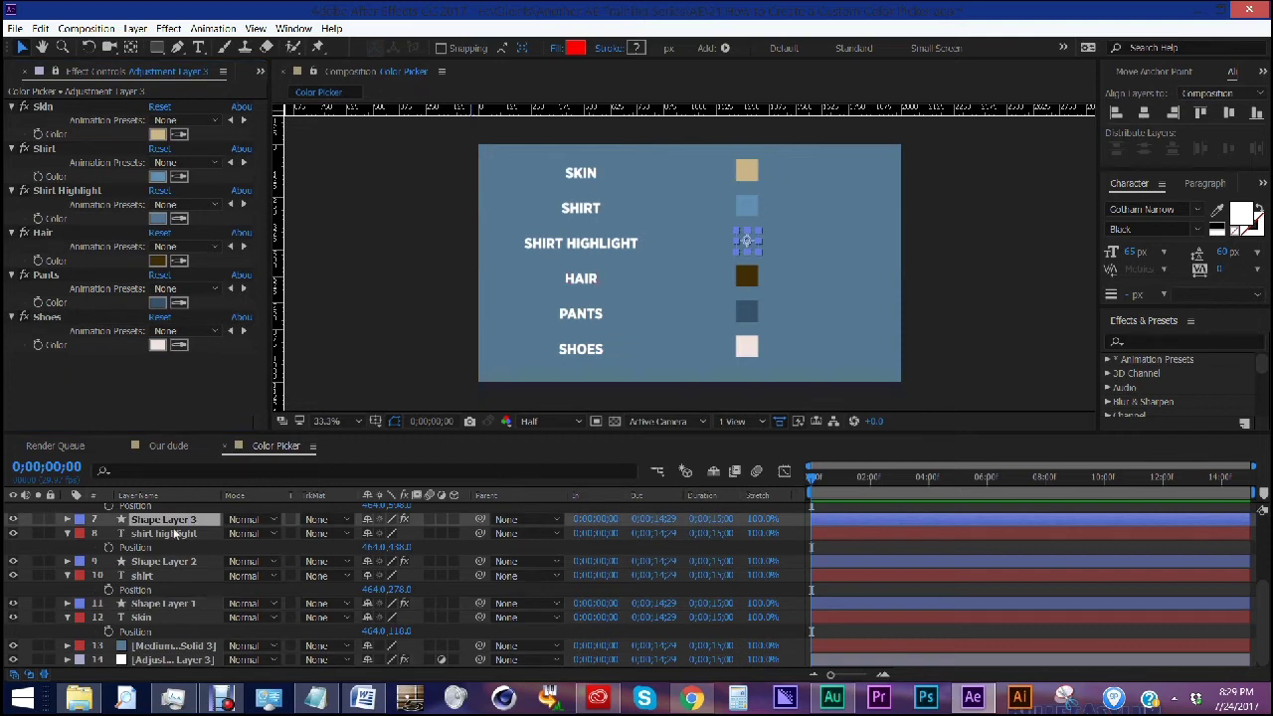
- In the Our dude composition, link the neck's Fill 1 color in the head 1 layer to the Skin color control with an expression
left_click(171, 447)
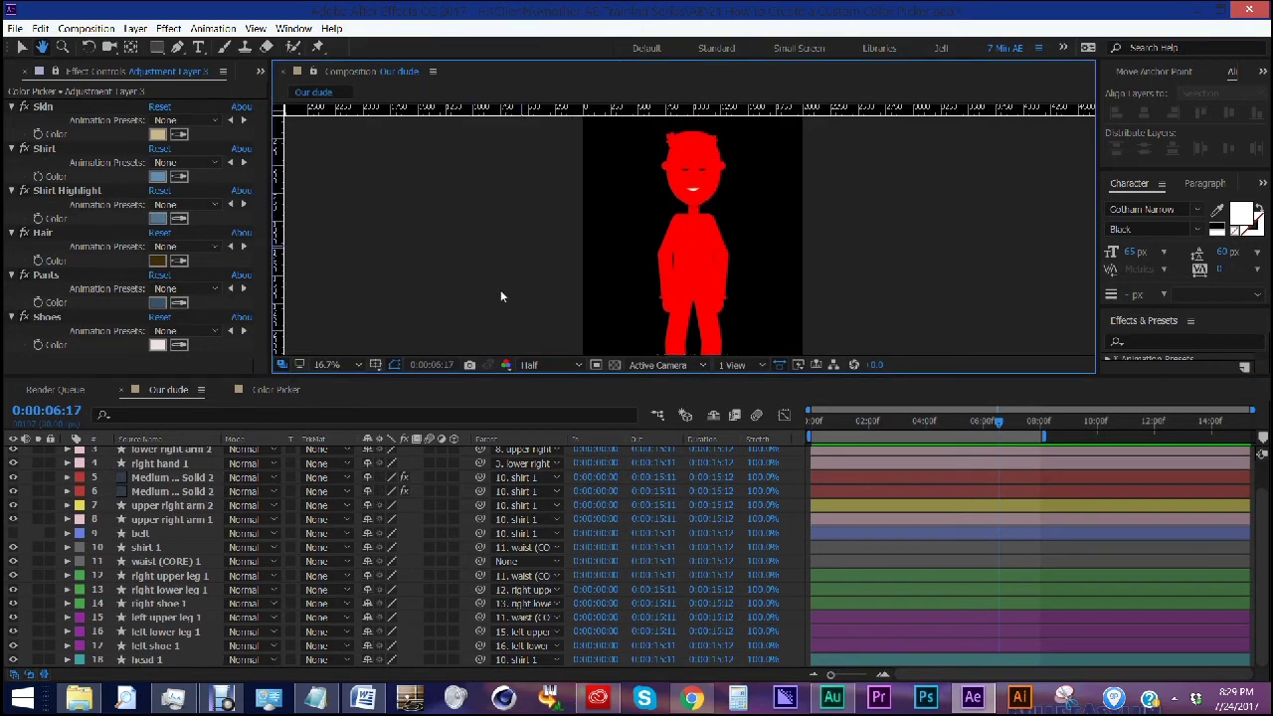
left_click(69, 659)
left_click(67, 660)
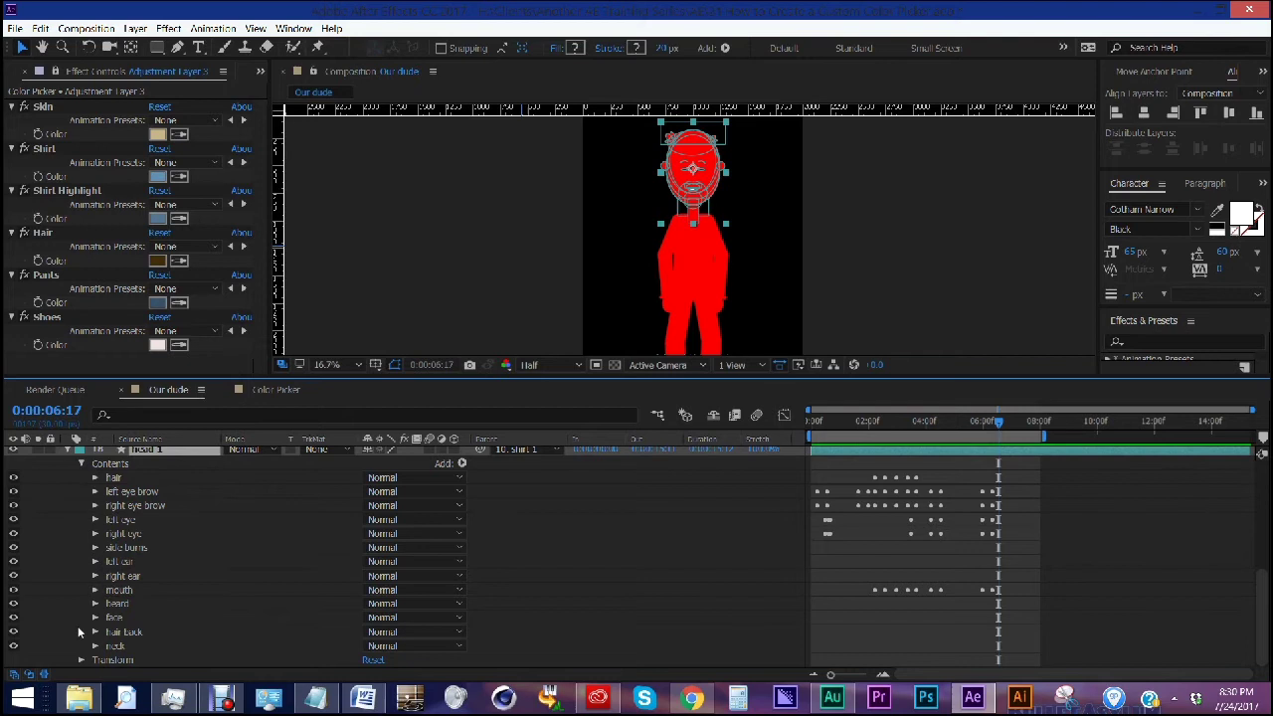
left_click(96, 645)
scroll(110, 623, "down", 3)
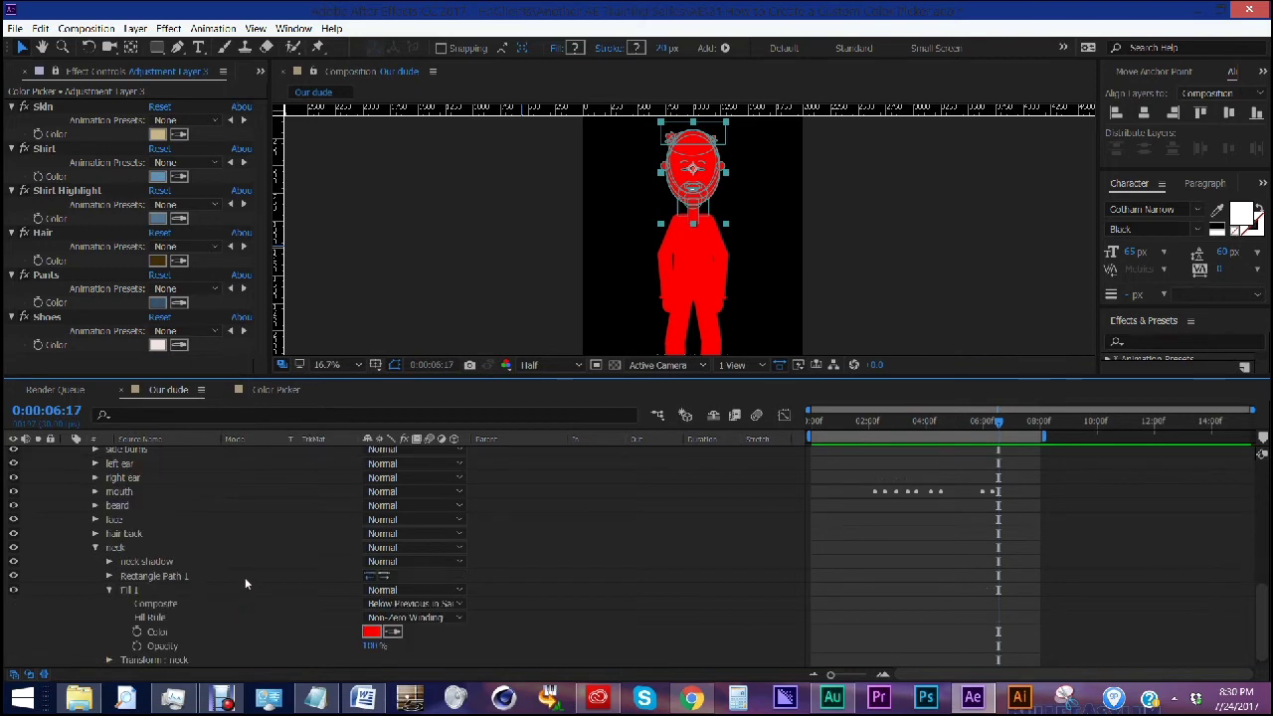
left_click(137, 633, "alt")
left_click_drag(409, 646, 52, 138)
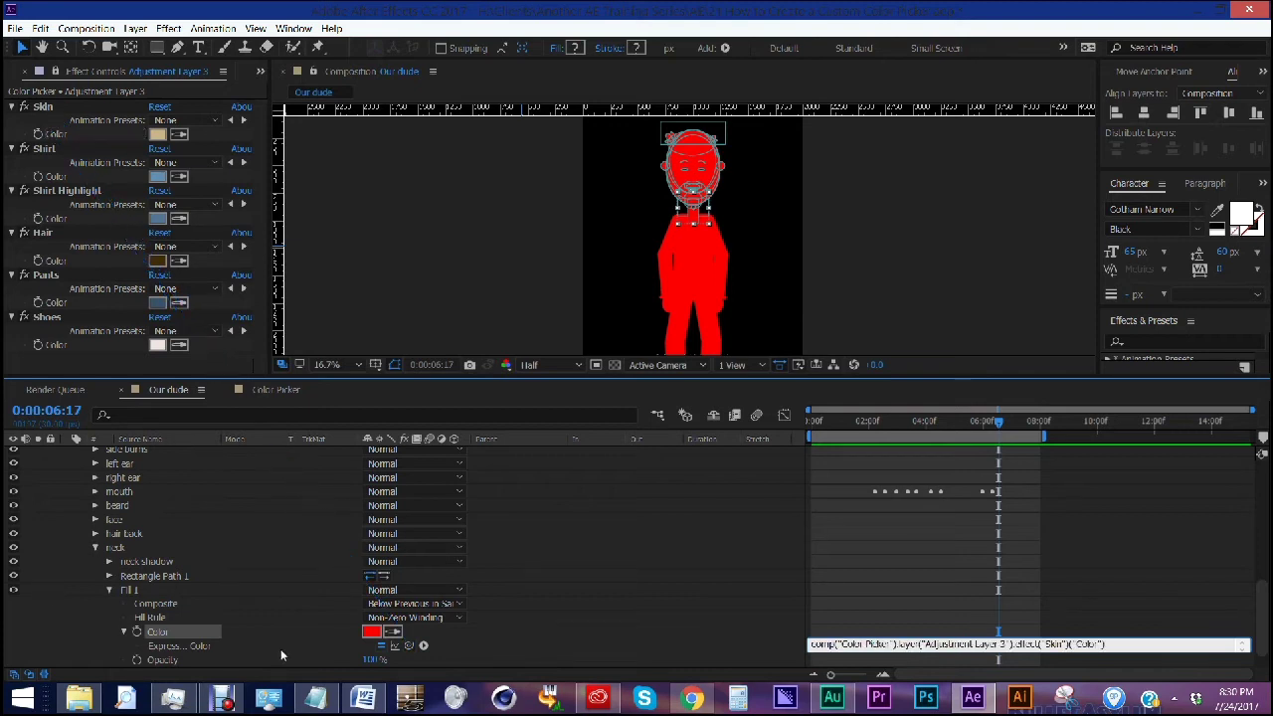
left_click(117, 548)
scroll(728, 191, "up", 2)
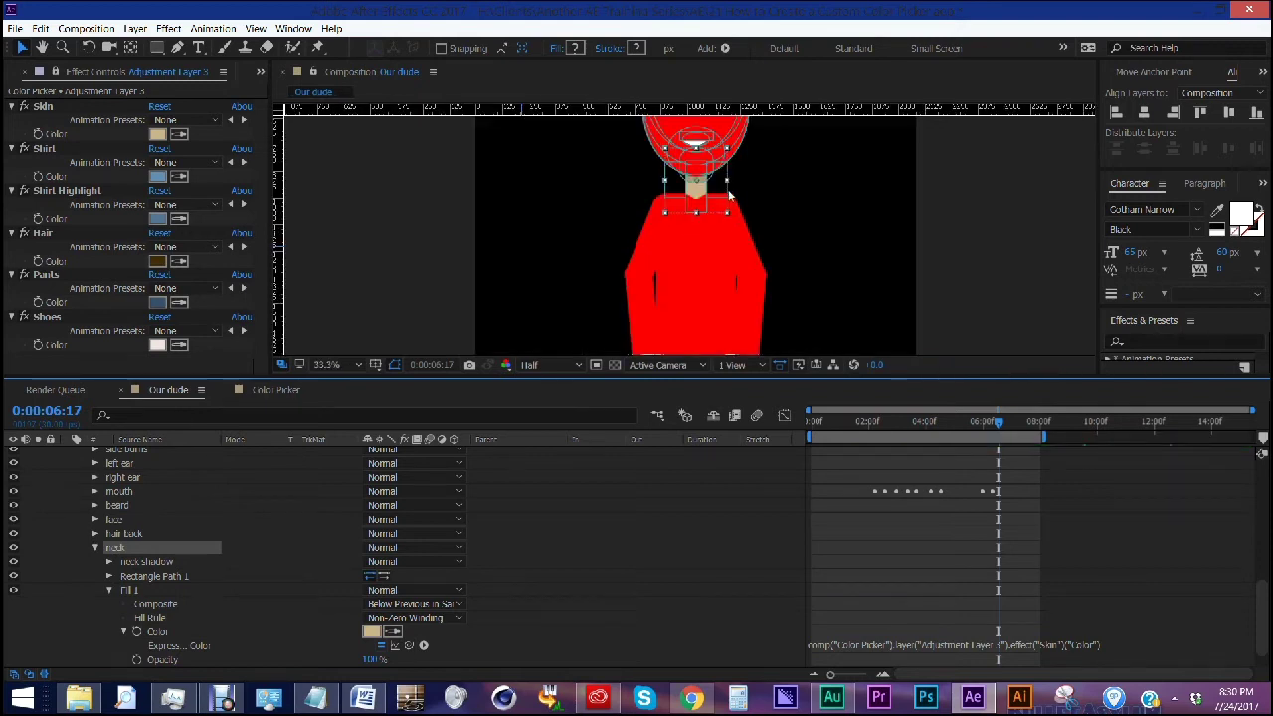
- Copy the neck's Skin color expression and apply it to the face group's Fill 1 color
left_click(834, 647)
key("ctrl+c")
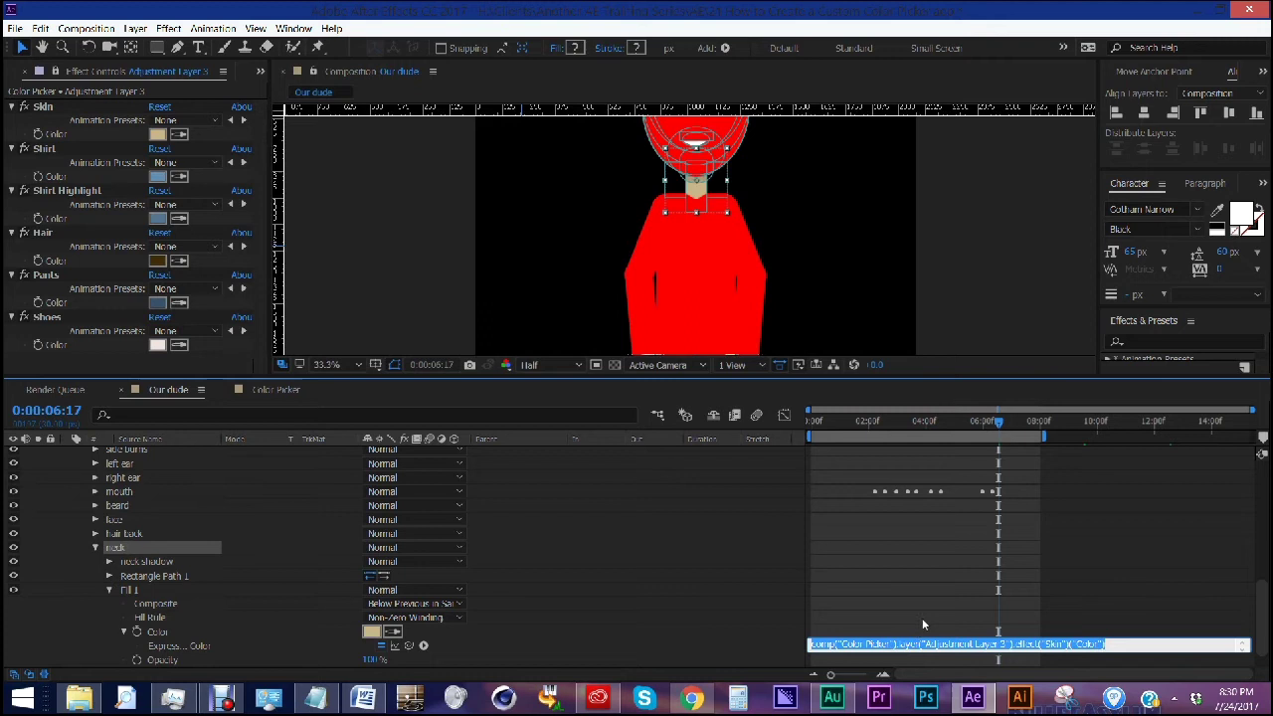
left_click(117, 534)
left_click(116, 546)
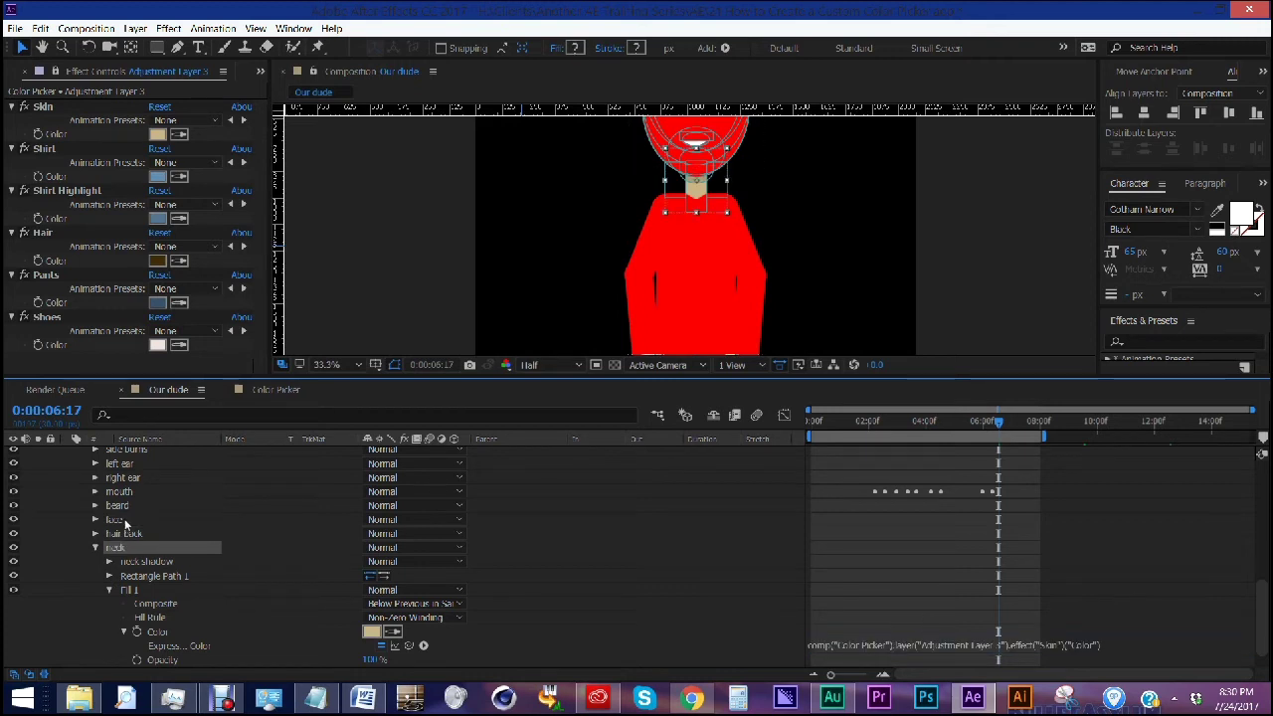
left_click_drag(673, 240, 678, 282)
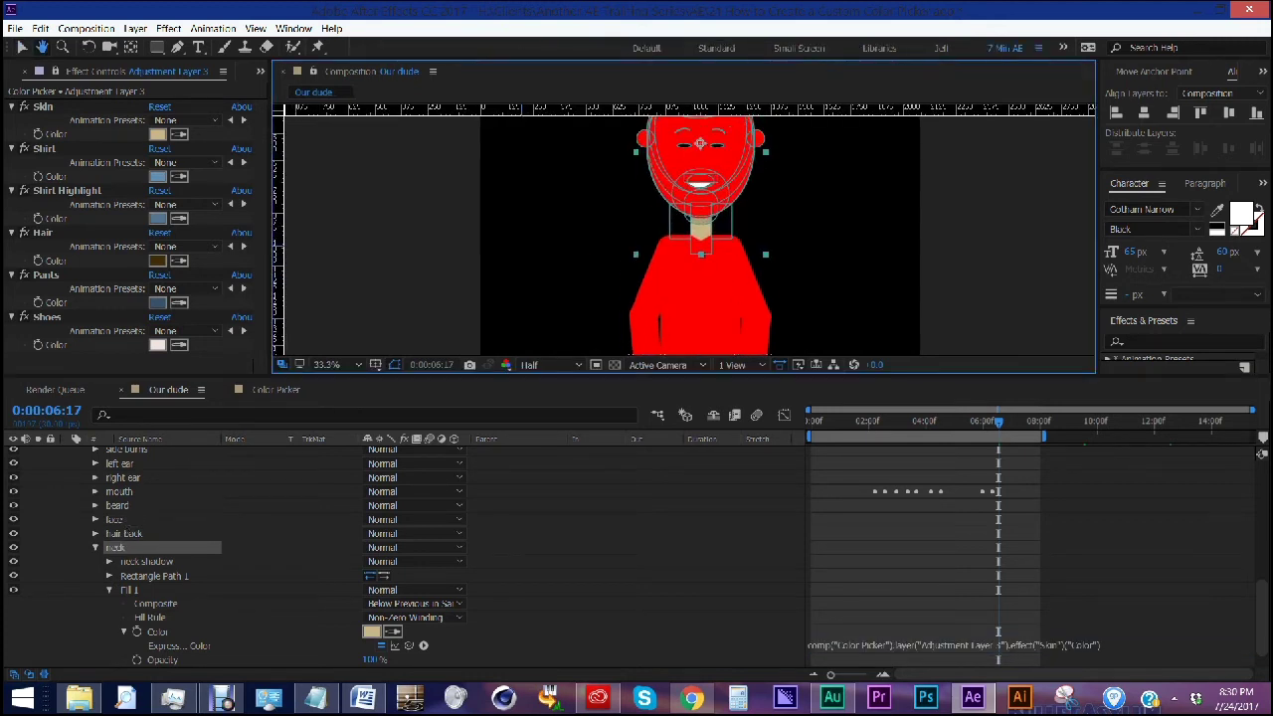
left_click(115, 519)
left_click(95, 519)
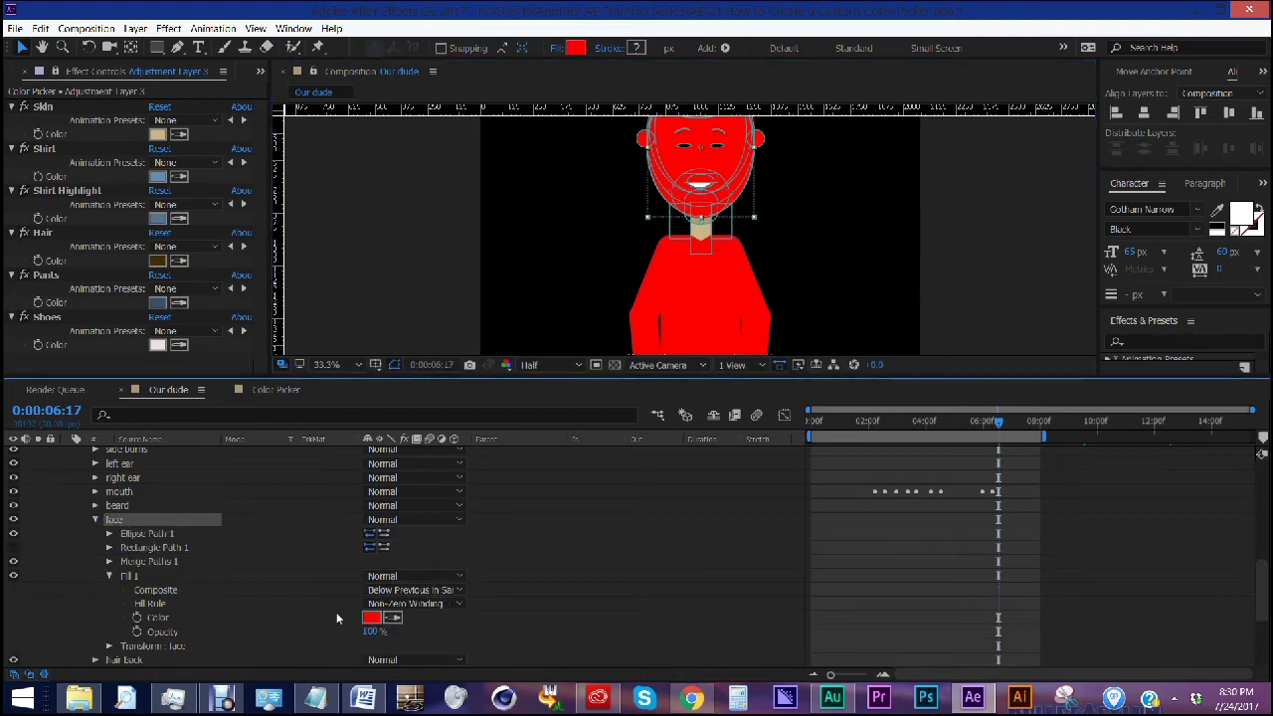
left_click(137, 618, "alt")
key("ctrl+v")
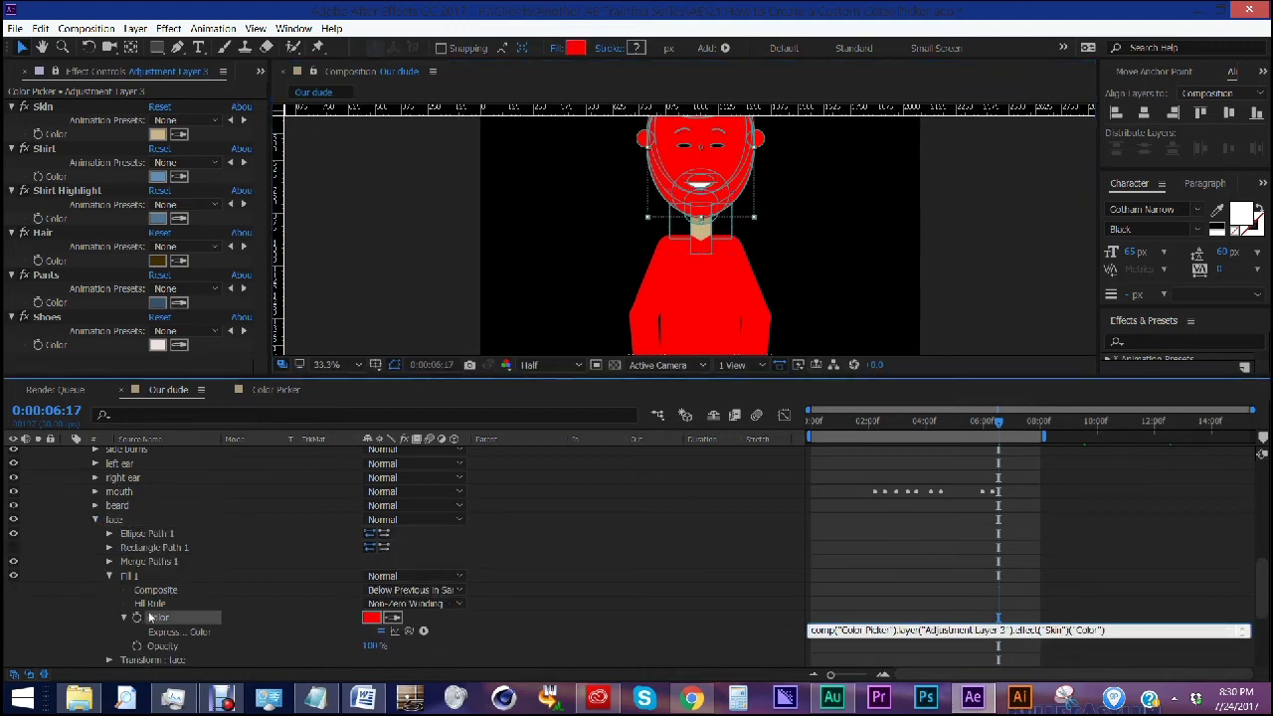
- Apply the copied Skin color expression to the Fill 1 colors of the right ear and left ear groups
left_click(122, 478)
left_click(95, 477)
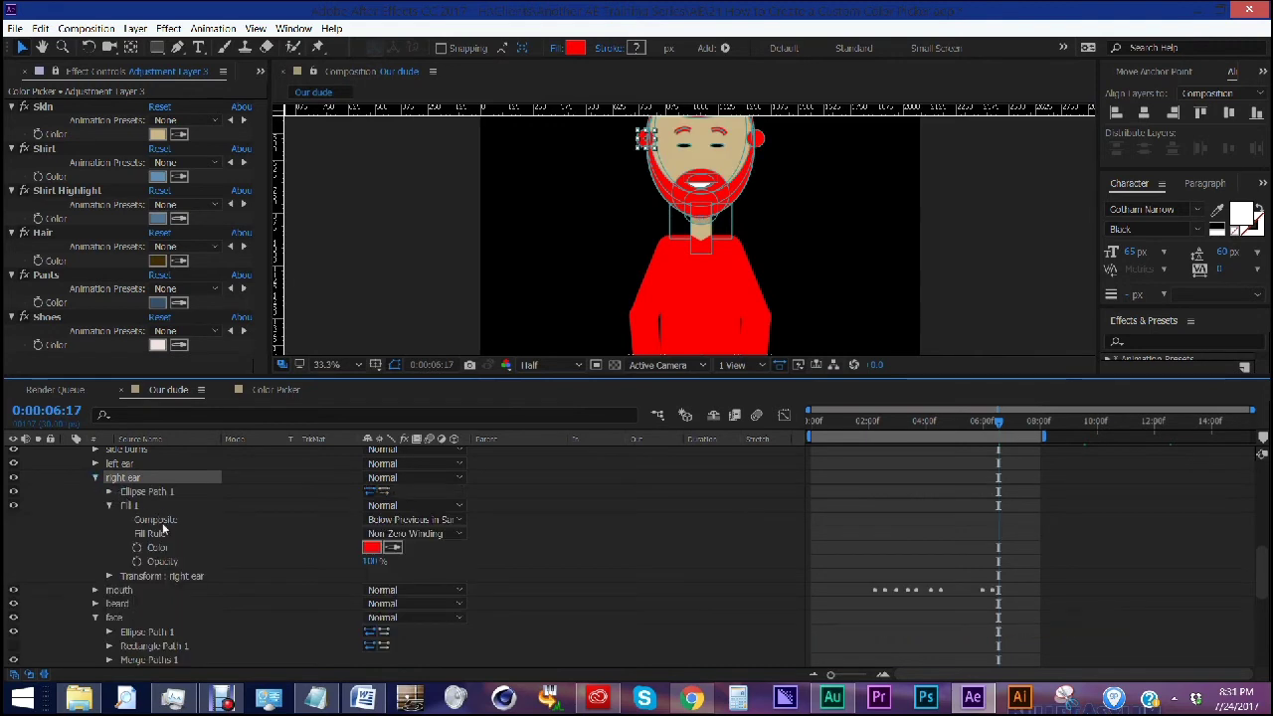
left_click(139, 549, "alt")
key("ctrl+v")
left_click(119, 463)
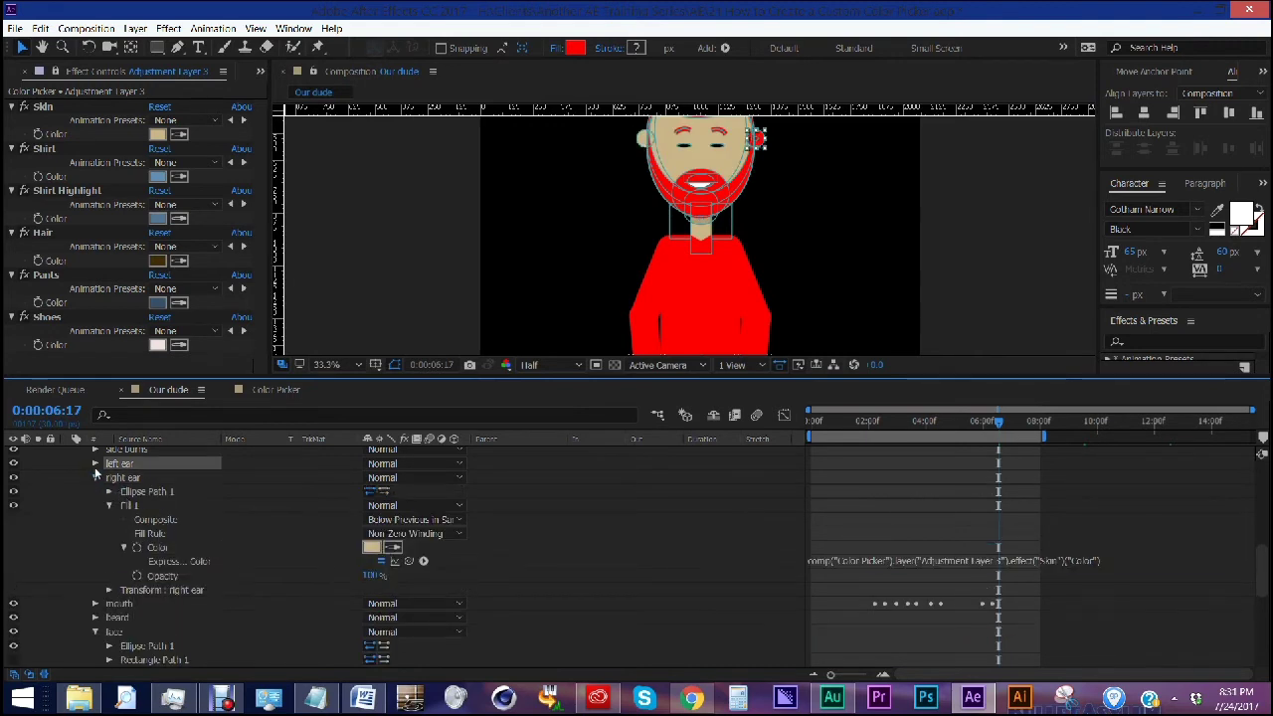
left_click(96, 464)
left_click(137, 533, "alt")
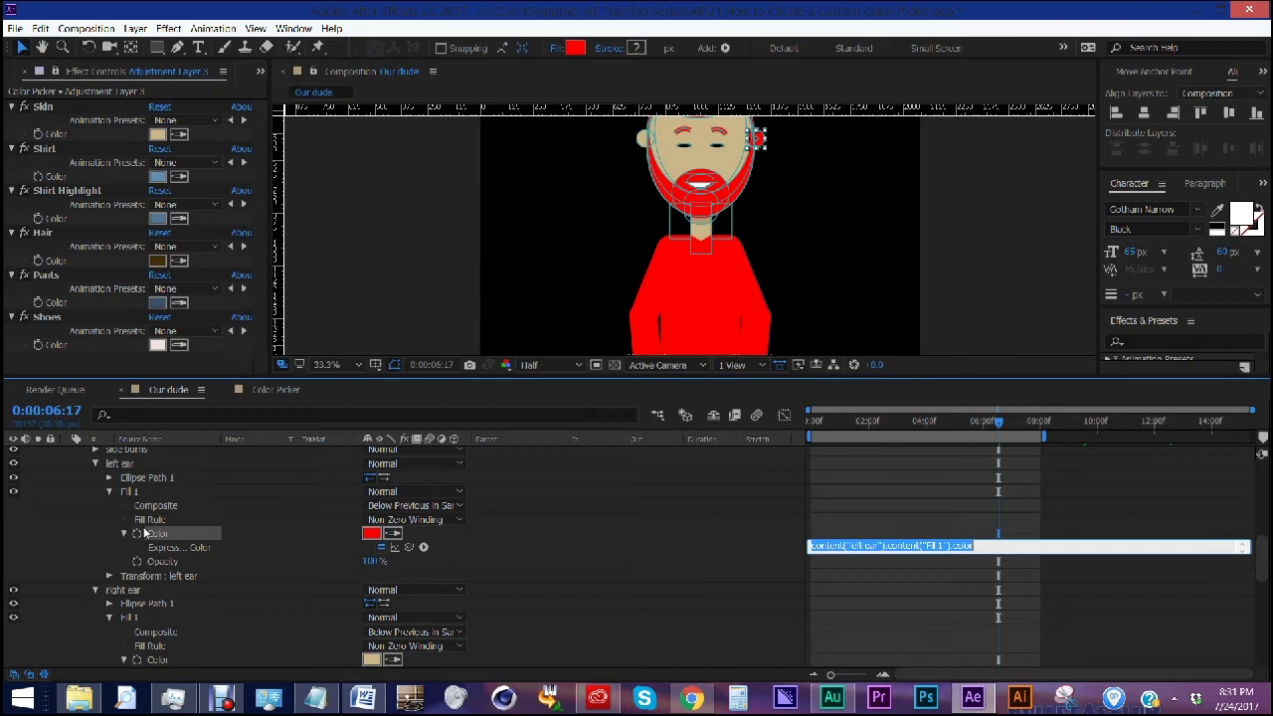
key("ctrl+v")
- Link the hair back group's Fill 1 color to the Hair color control with an expression and copy that expression
scroll(123, 471, "up", 3)
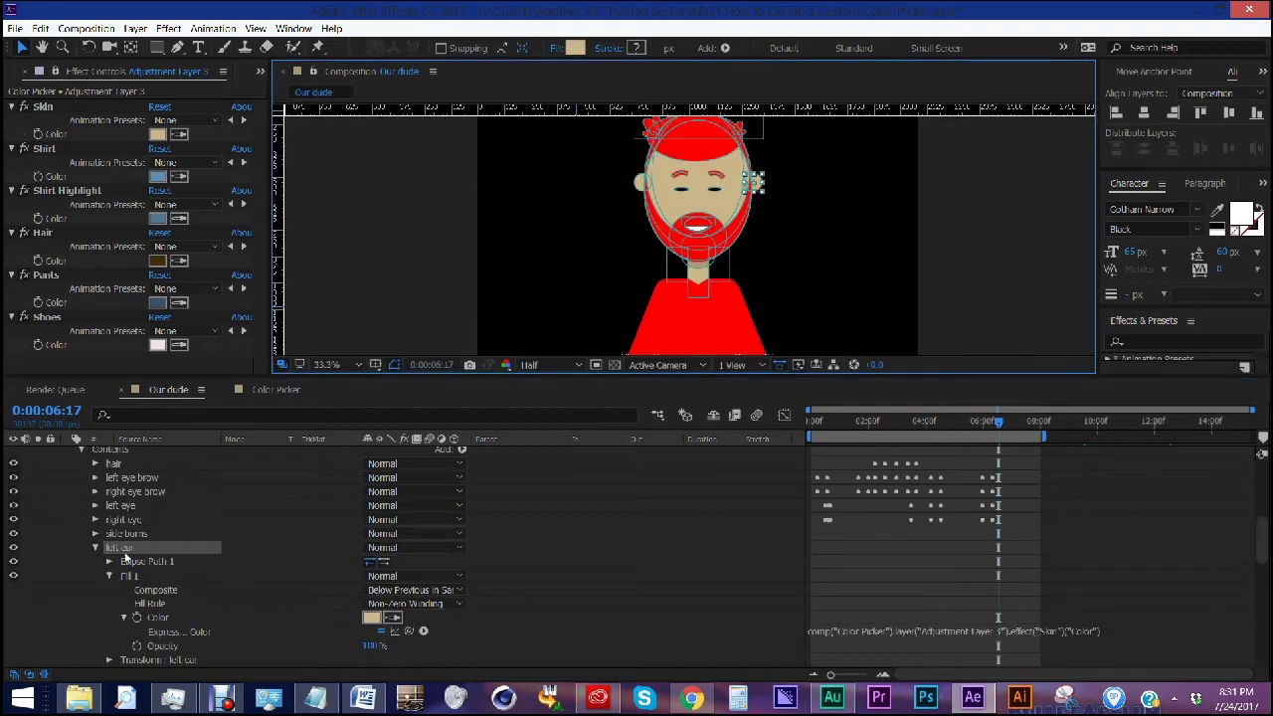
scroll(125, 554, "up", 1)
scroll(126, 554, "down", 2)
scroll(139, 541, "up", 3)
scroll(138, 541, "down", 10)
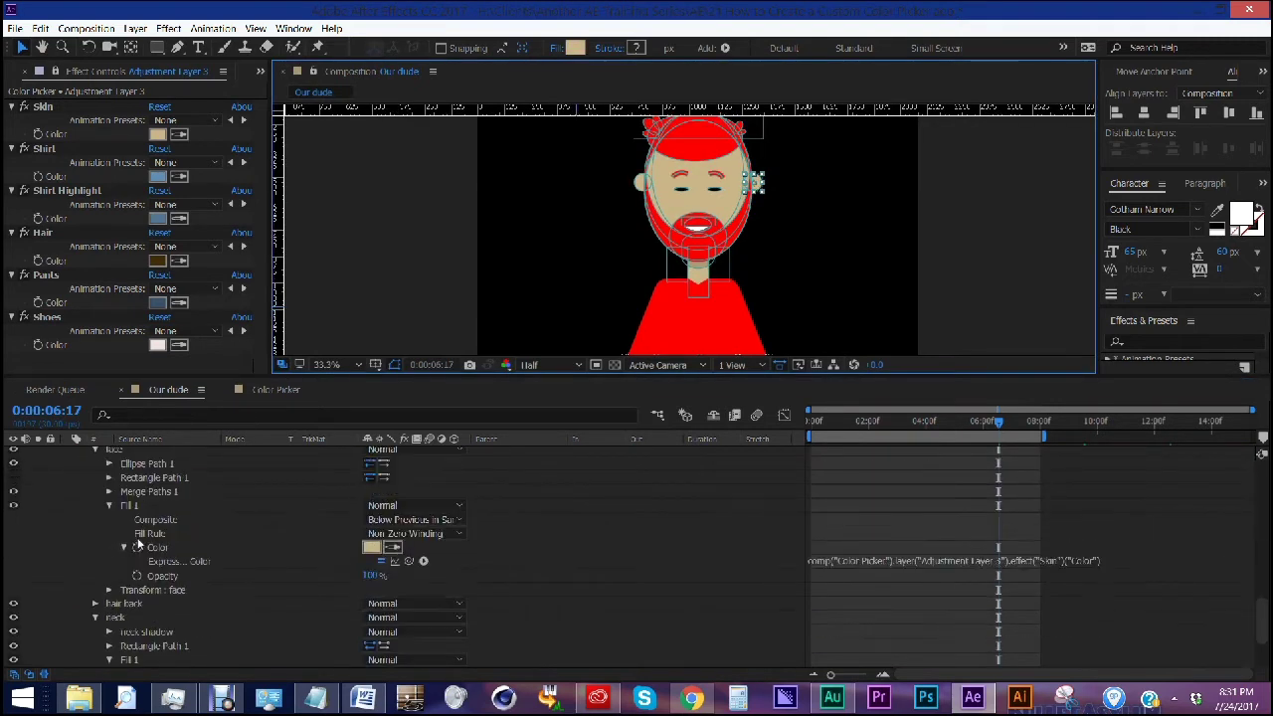
scroll(138, 547, "down", 3)
left_click(96, 519)
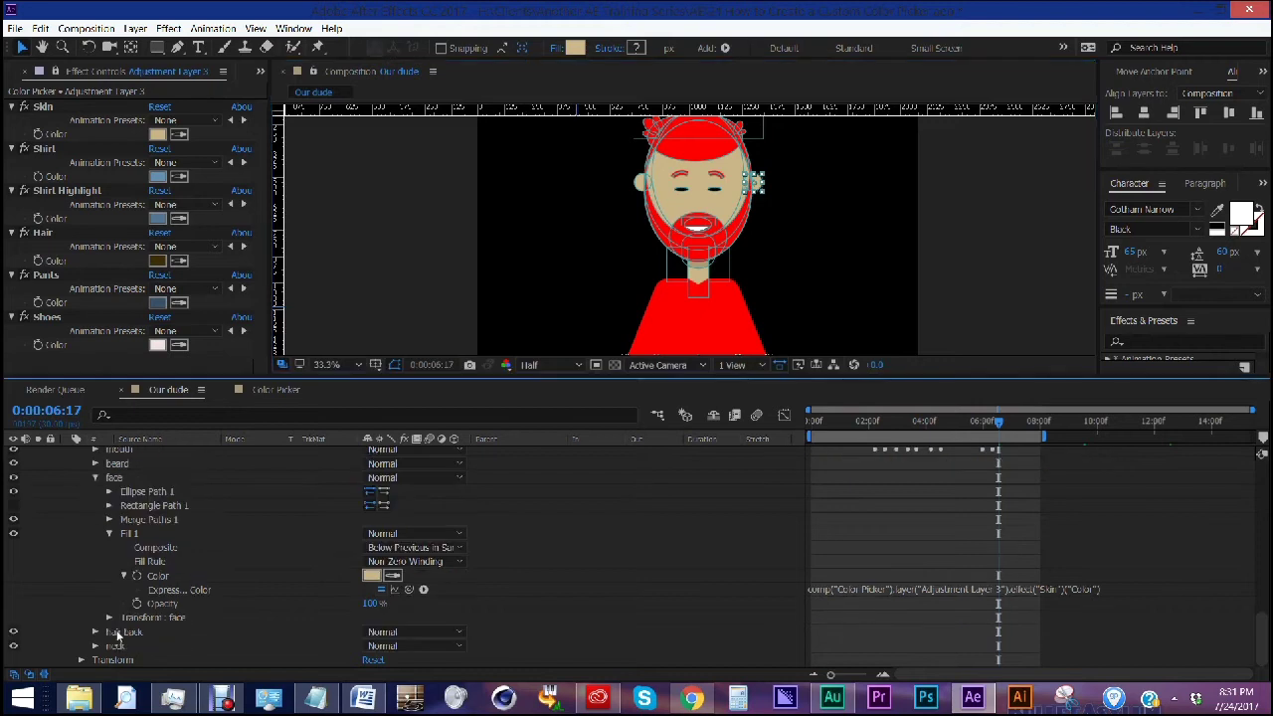
left_click(111, 631)
left_click(96, 631)
left_click(137, 632, "alt")
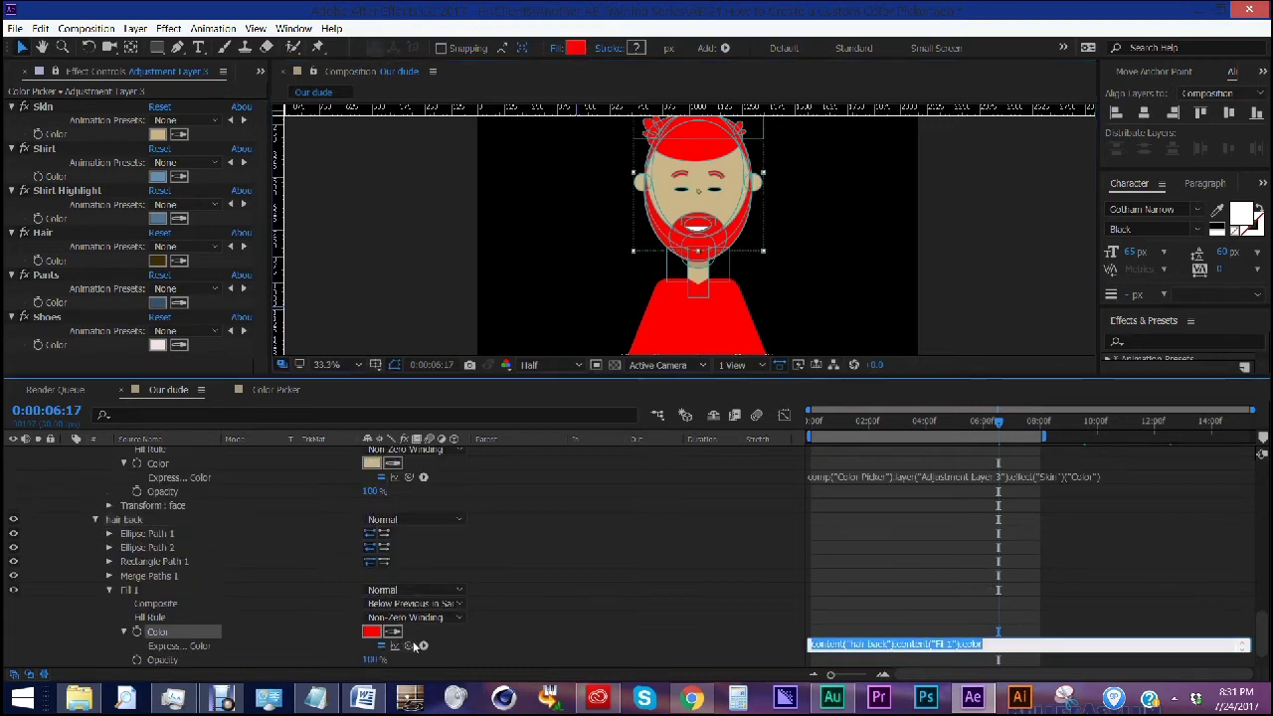
left_click_drag(409, 644, 55, 261)
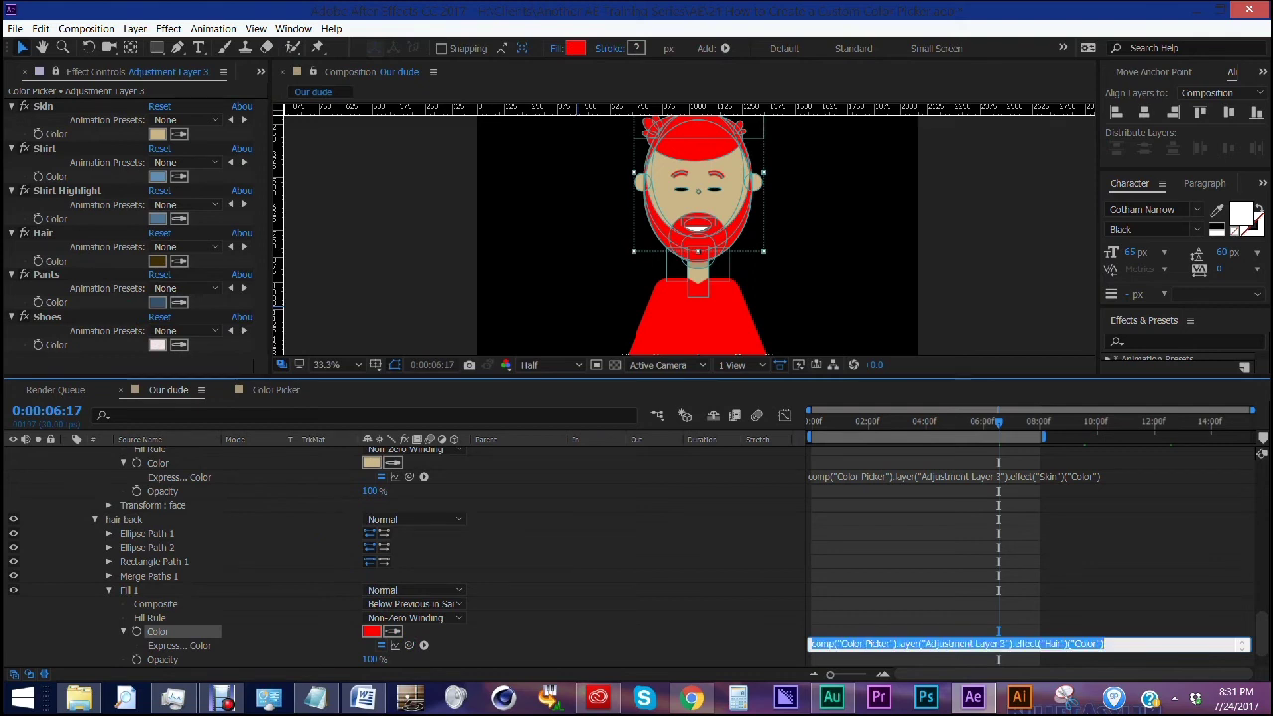
left_click(95, 519)
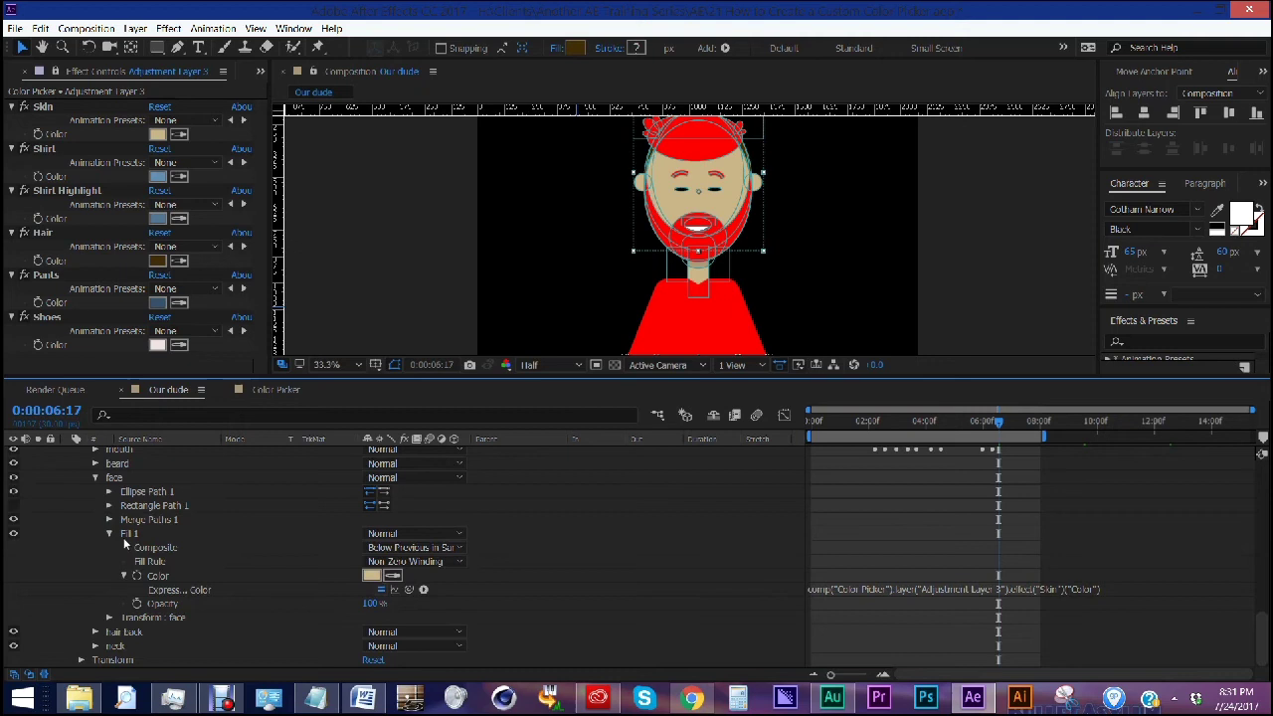
- Apply the Hair color expression to the Fill 1 colors of the beard and side burns groups
left_click(116, 464)
left_click(95, 464)
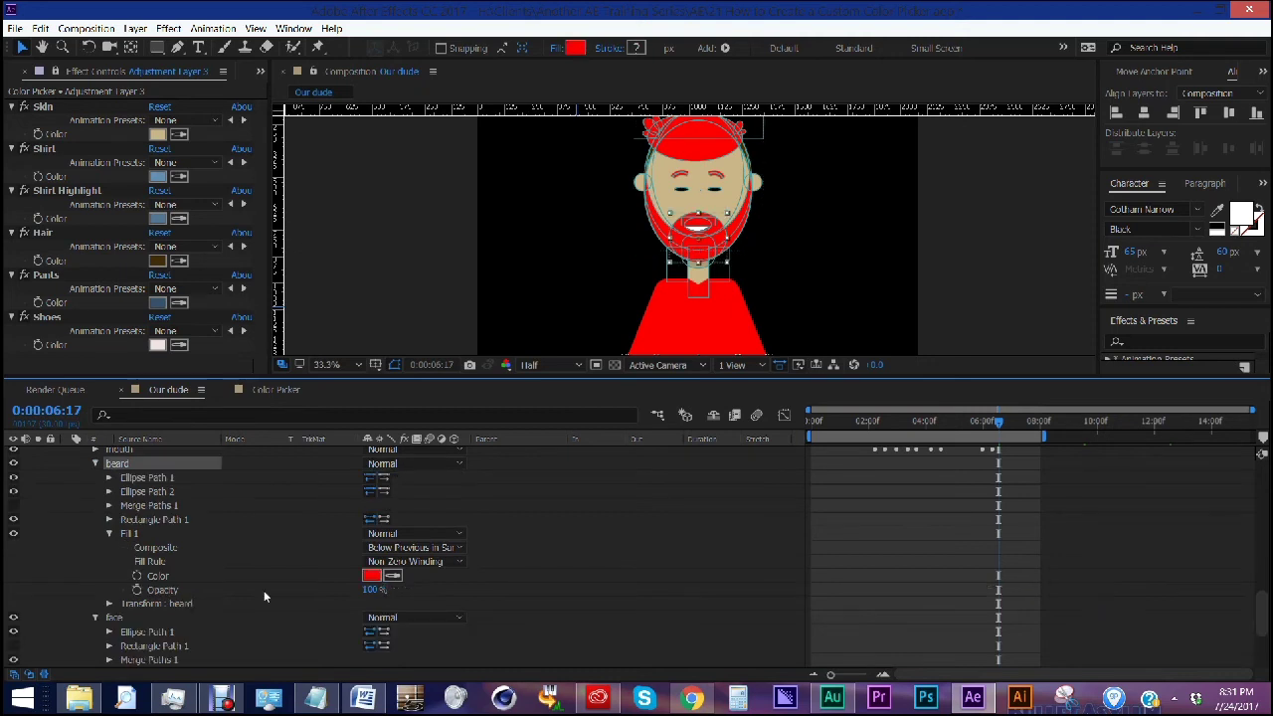
left_click(139, 576, "alt")
type("comp(\"Color Picker\").layer(\"Adjustment Layer 3\").effect(\"Hair\")(\"Color\")")
scroll(135, 533, "up", 2)
left_click(128, 480)
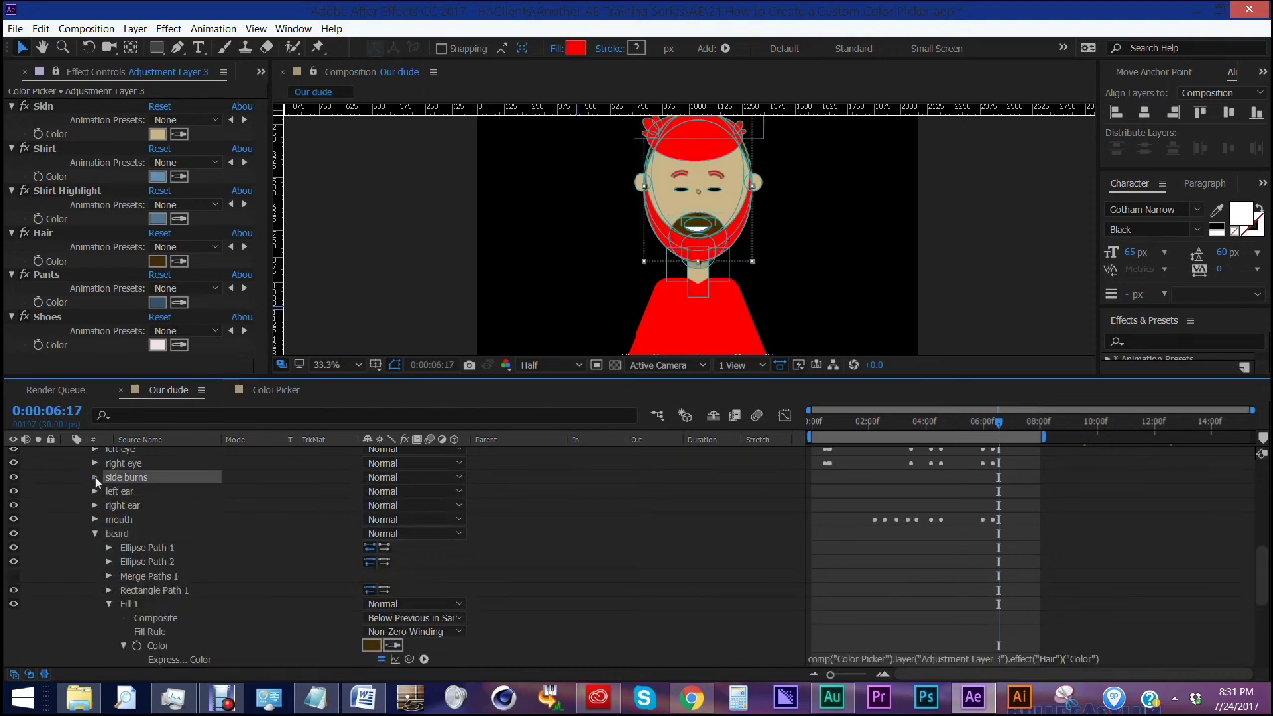
left_click(96, 476)
left_click(137, 576, "alt")
type("comp(\"Color Picker\").layer(\"Adjustment Layer 3\").effect(\"Hair\")(\"Color\")")
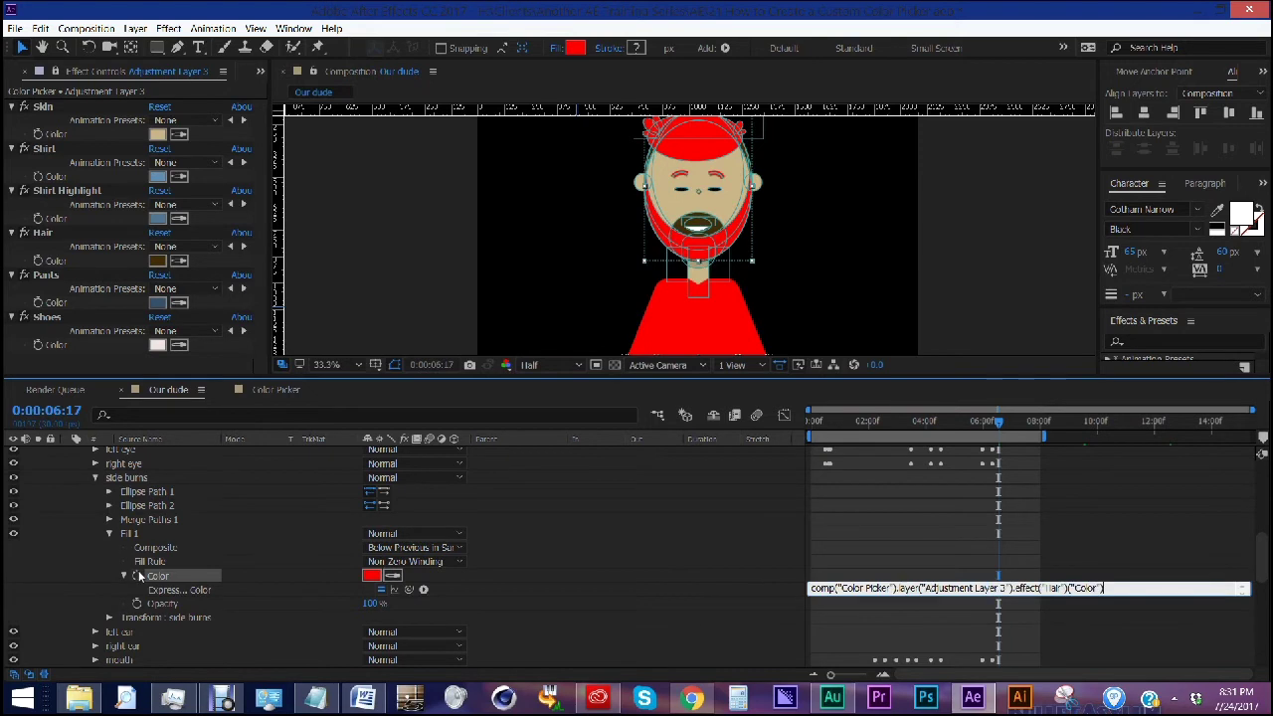
- Apply the Hair color expression to the Stroke 1 colors of the right eye brow and left eye brow groups
scroll(149, 497, "up", 2)
left_click(120, 517)
left_click(96, 519)
scroll(95, 519, "down", 1)
left_click(151, 534, "alt")
type("comp(\"Color Picker\").layer(\"Adjustment Layer 3\").effect(\"Hair\")(\"Color\")")
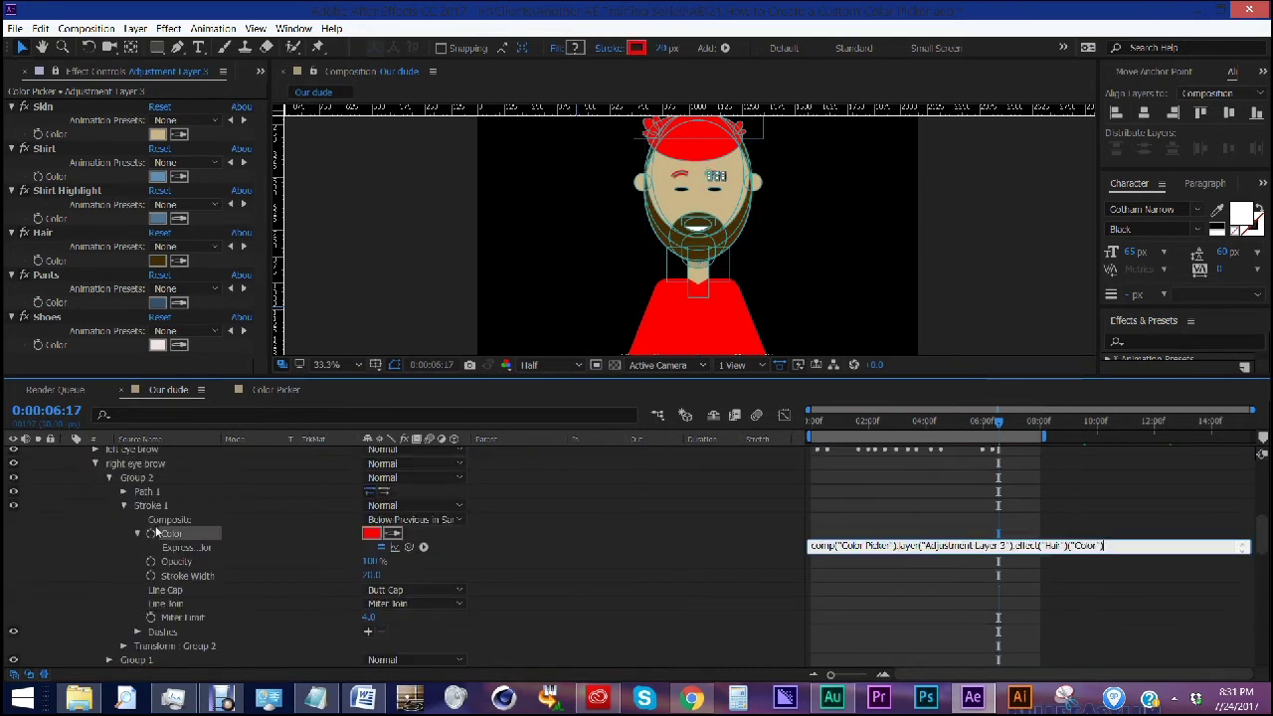
left_click(97, 452)
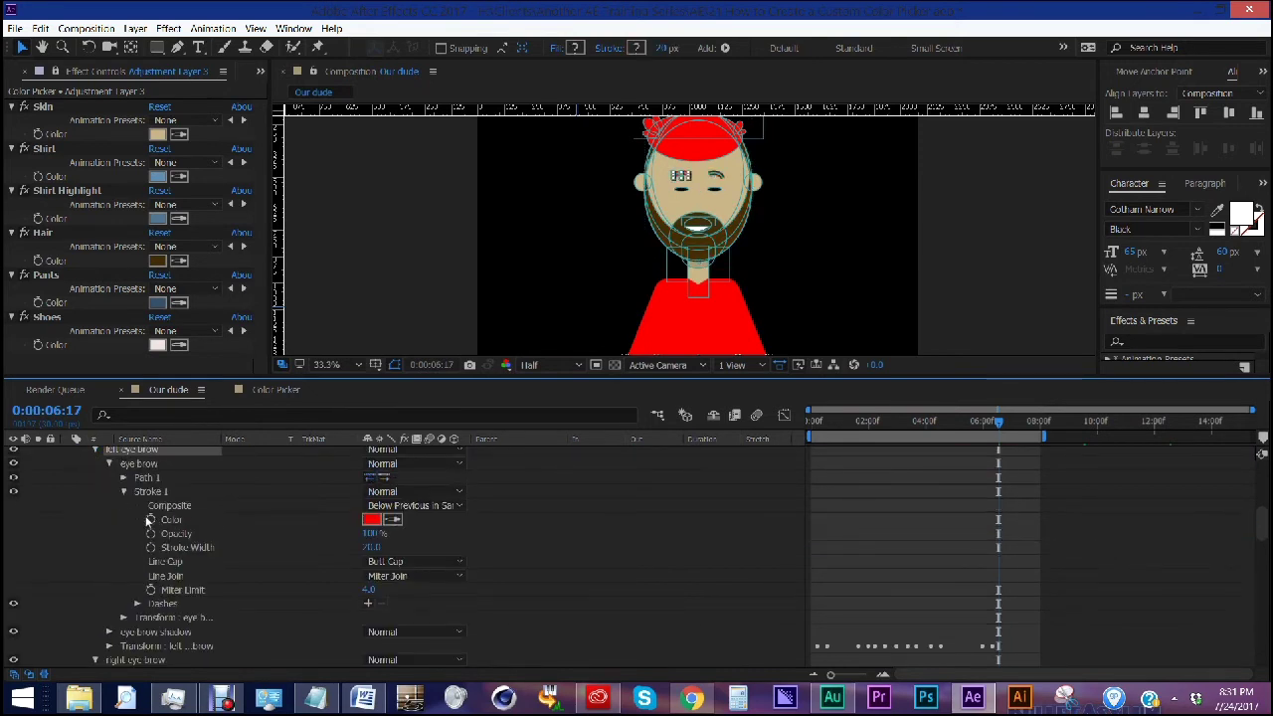
left_click(146, 519, "alt")
type("comp(\"Color Picker\").layer(\"Adjustment Layer 3\").effect(\"Hair\")(\"Color\")")
- Apply the Hair color expression to the hair group's Fill 1 color
scroll(147, 485, "up", 2)
left_click(96, 479)
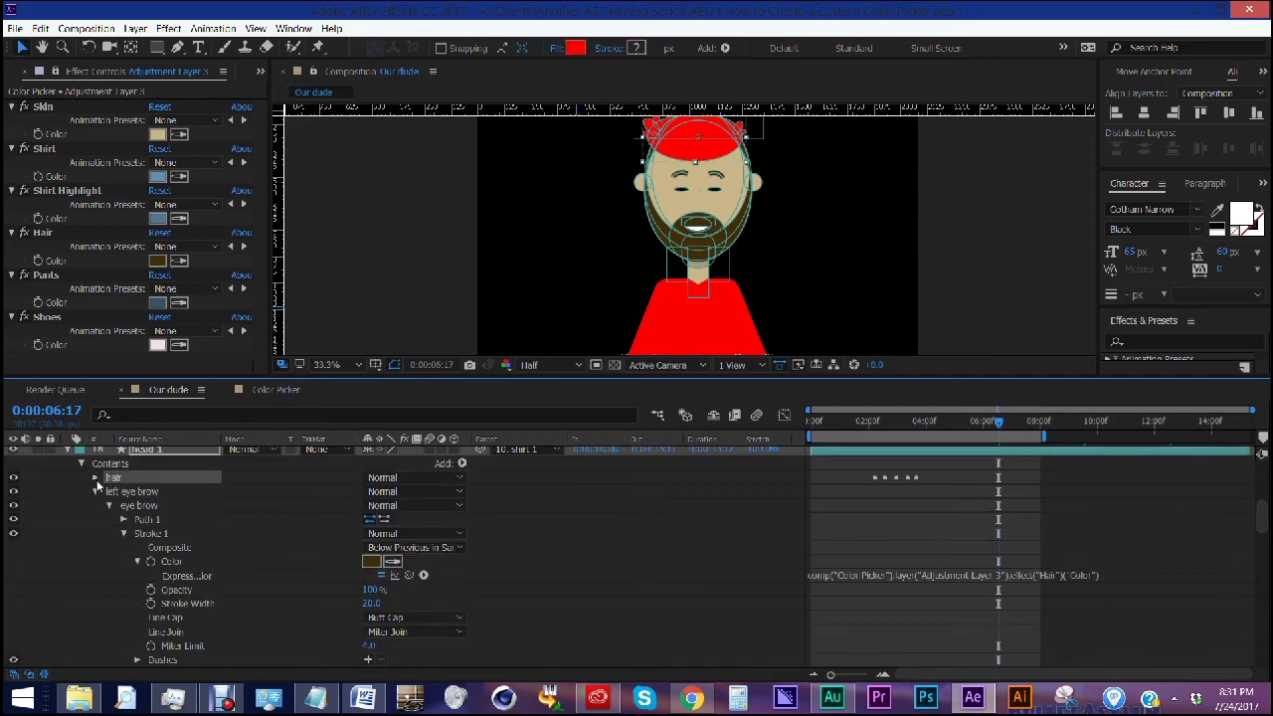
left_click(95, 478)
left_click(109, 577)
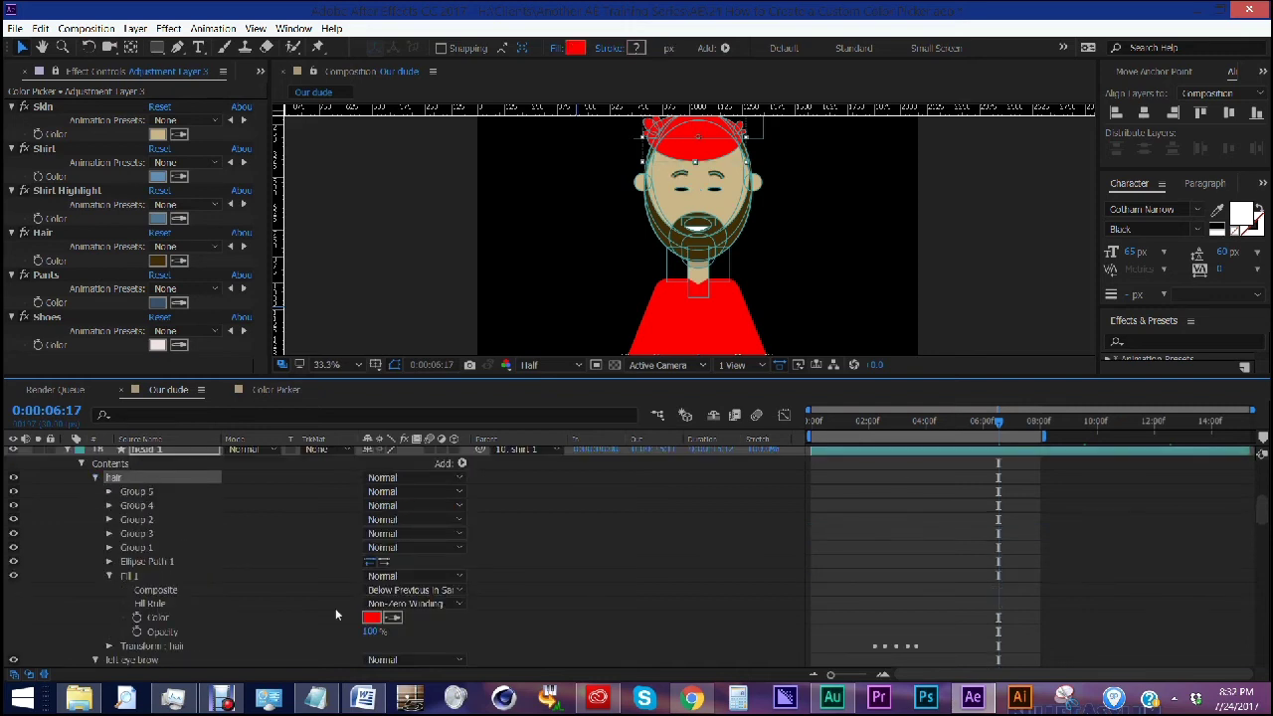
left_click(138, 617, "alt")
type("comp(\"Color Picker\").layer(\"Adjustment Layer 3\").effect(\"Hair\")(\"Color\")")
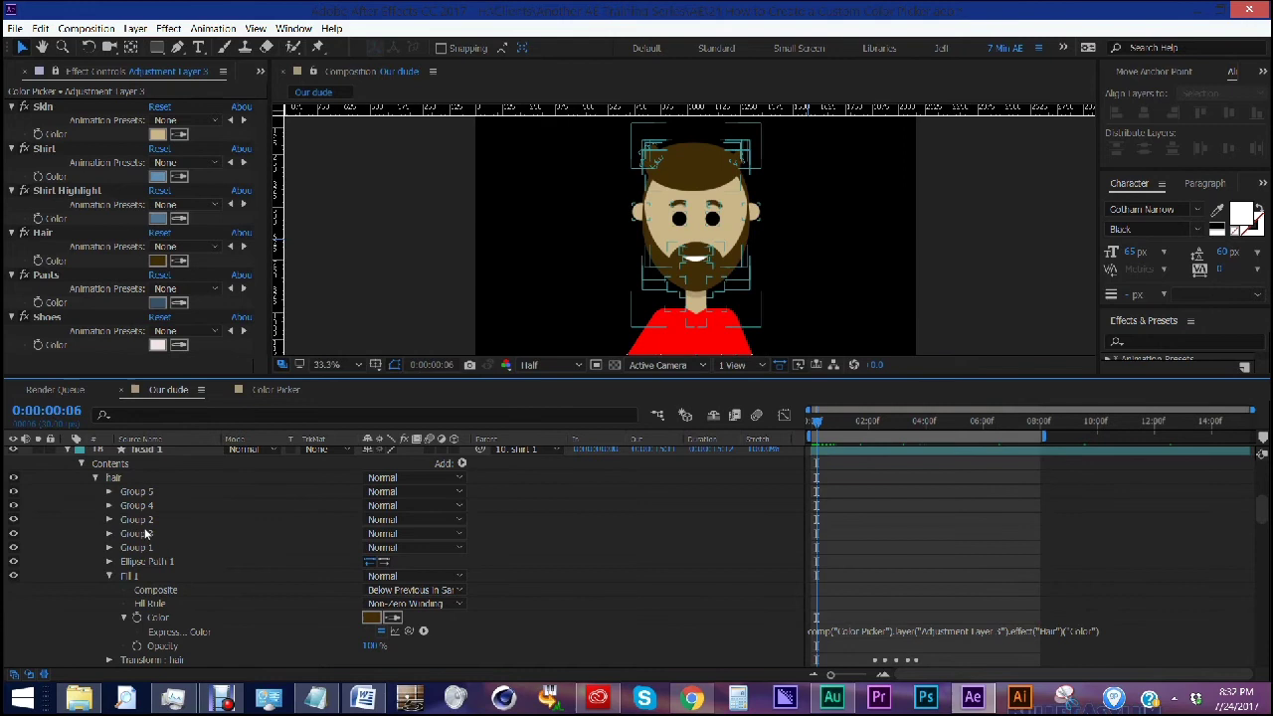
- Link the Stroke 1 color of Shape 1 in the left shoe 1 layer to the Shoes color control with an expression
scroll(145, 534, "up", 1)
left_click(67, 492)
left_click(161, 645)
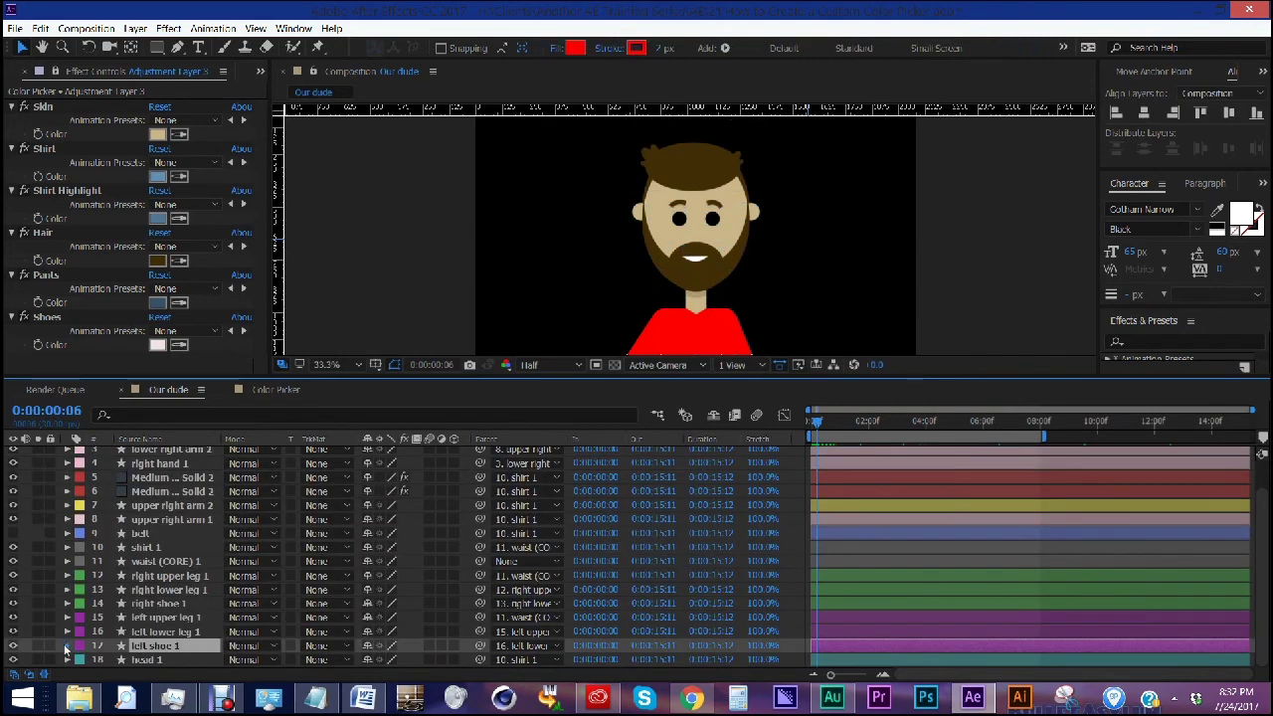
left_click(66, 646)
left_click(137, 579, "alt")
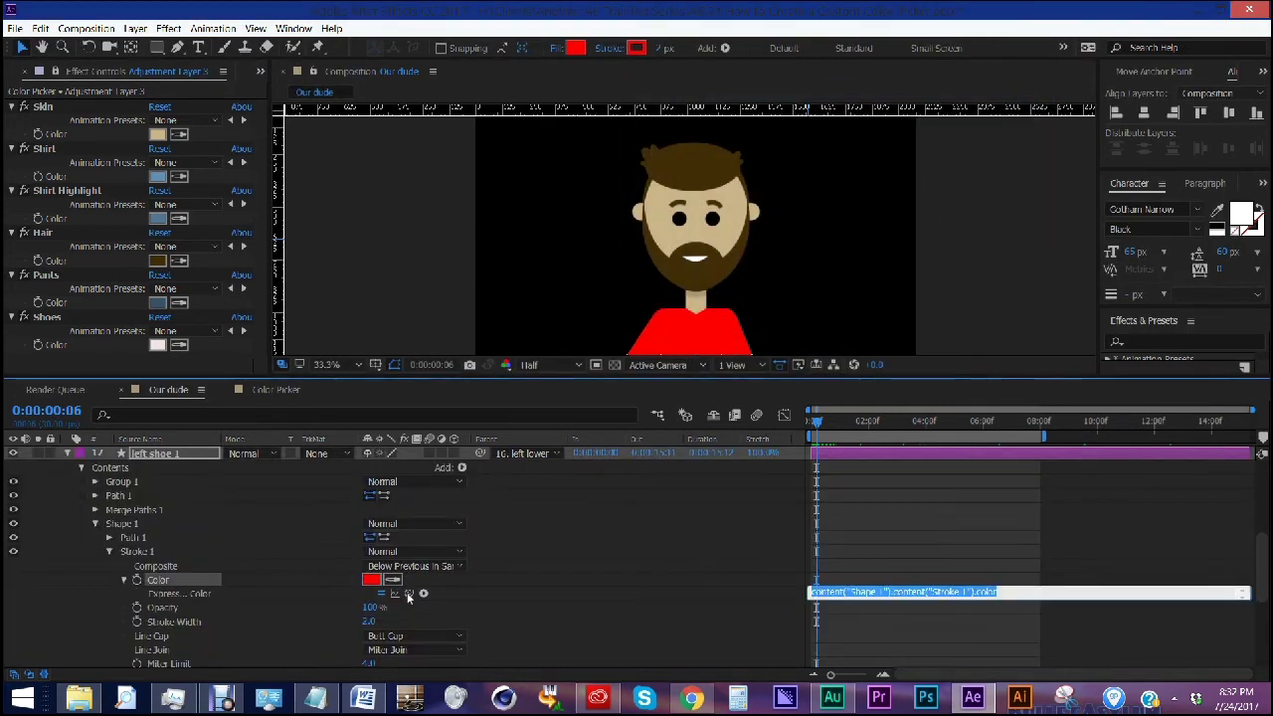
left_click_drag(408, 594, 92, 337)
- Link the Fill 1 color of Shape 1 in the left shoe 1 layer to the Shoes color control
scroll(153, 481, "up", 3)
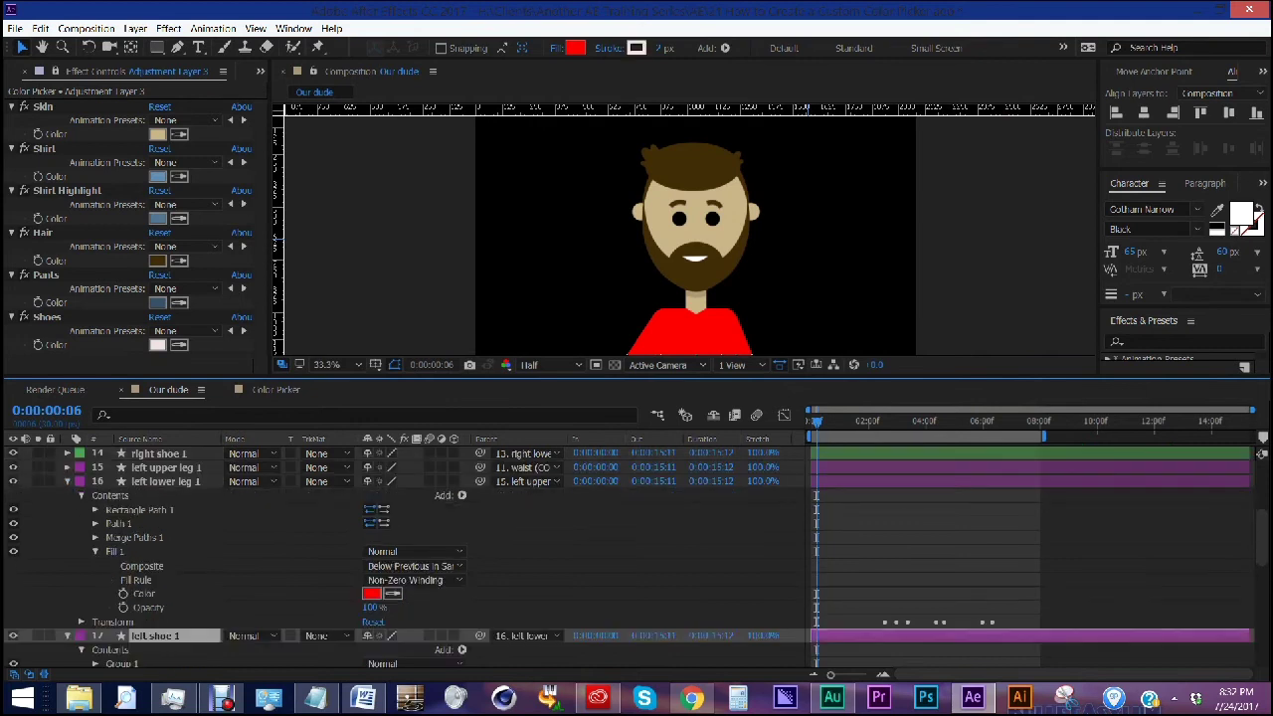
scroll(830, 303, "down", 10)
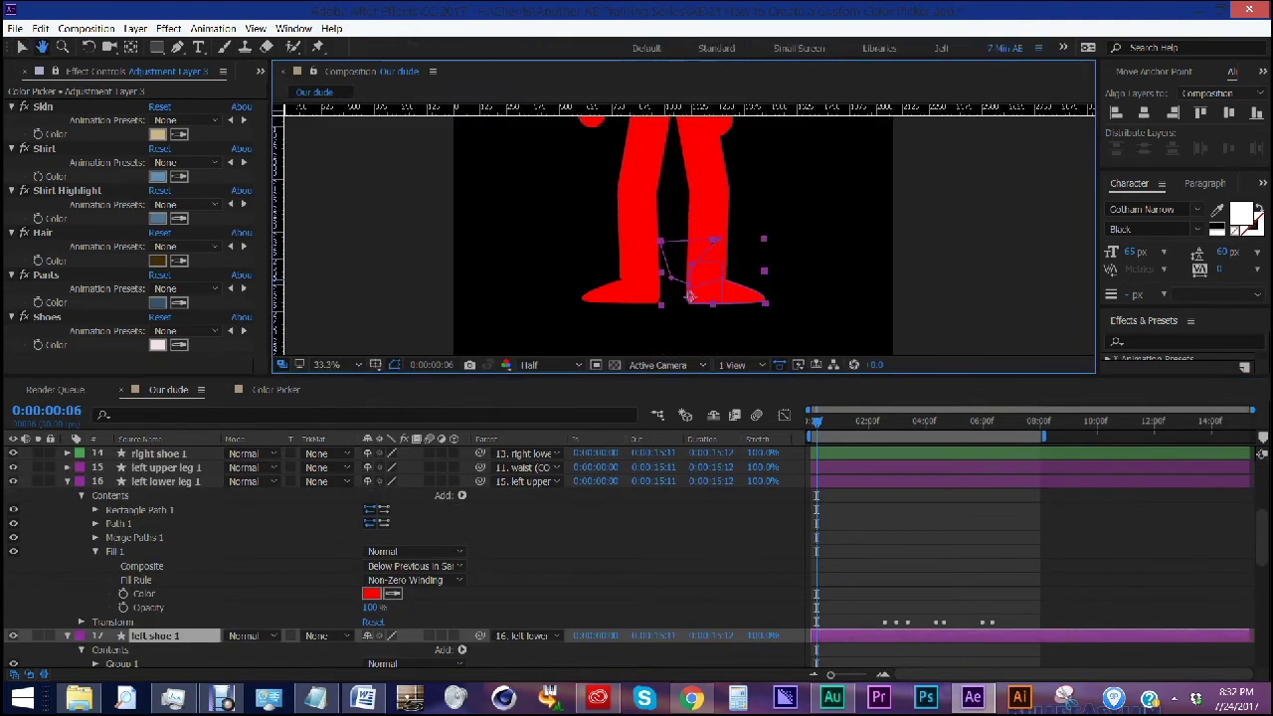
scroll(139, 477, "down", 4)
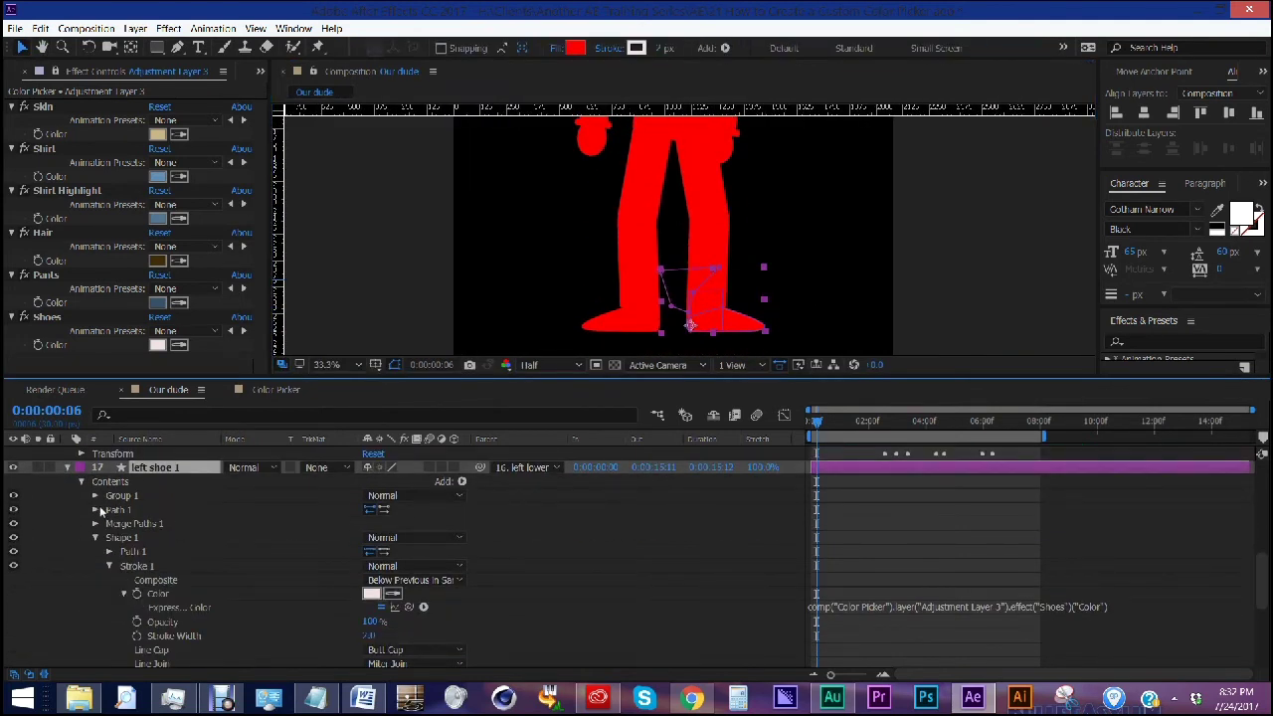
scroll(105, 557, "down", 3)
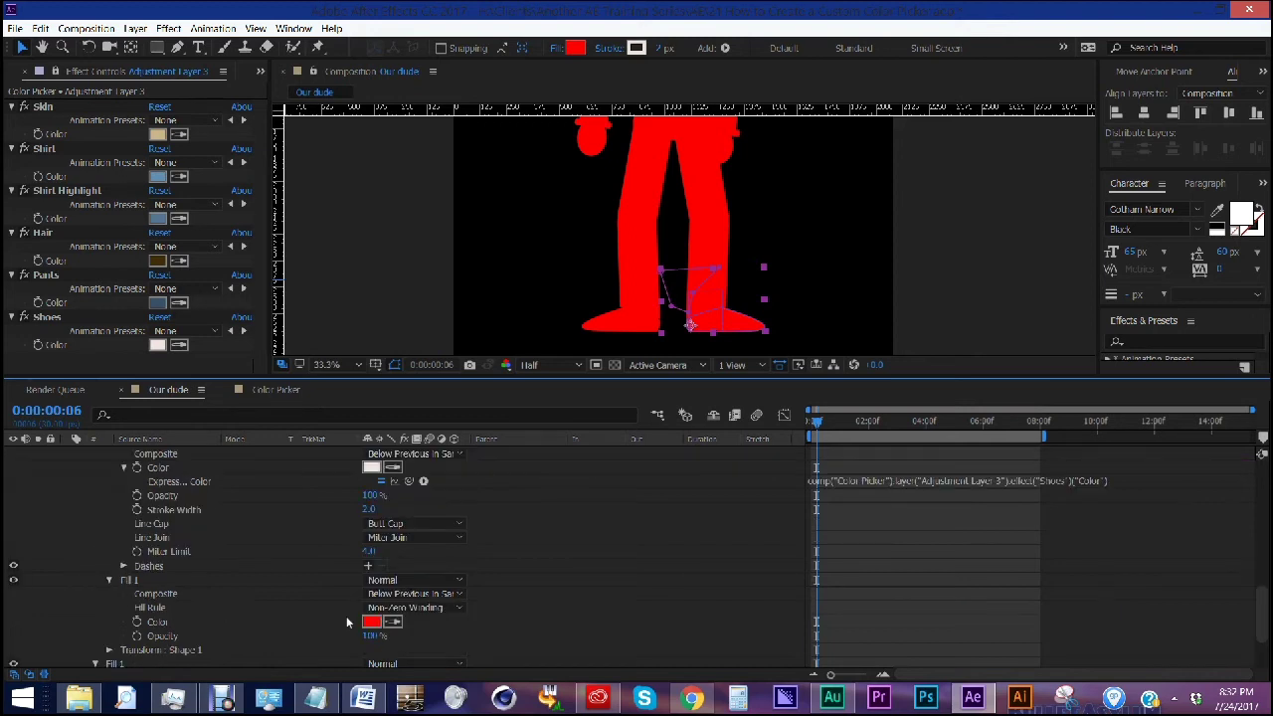
left_click(137, 621, "alt")
left_click_drag(409, 635, 57, 345)
left_click(90, 507)
- Link the Fill 1 colors of the left lower leg 1 and left upper leg 1 layers to the Pants color control
scroll(159, 525, "up", 8)
left_click(165, 524)
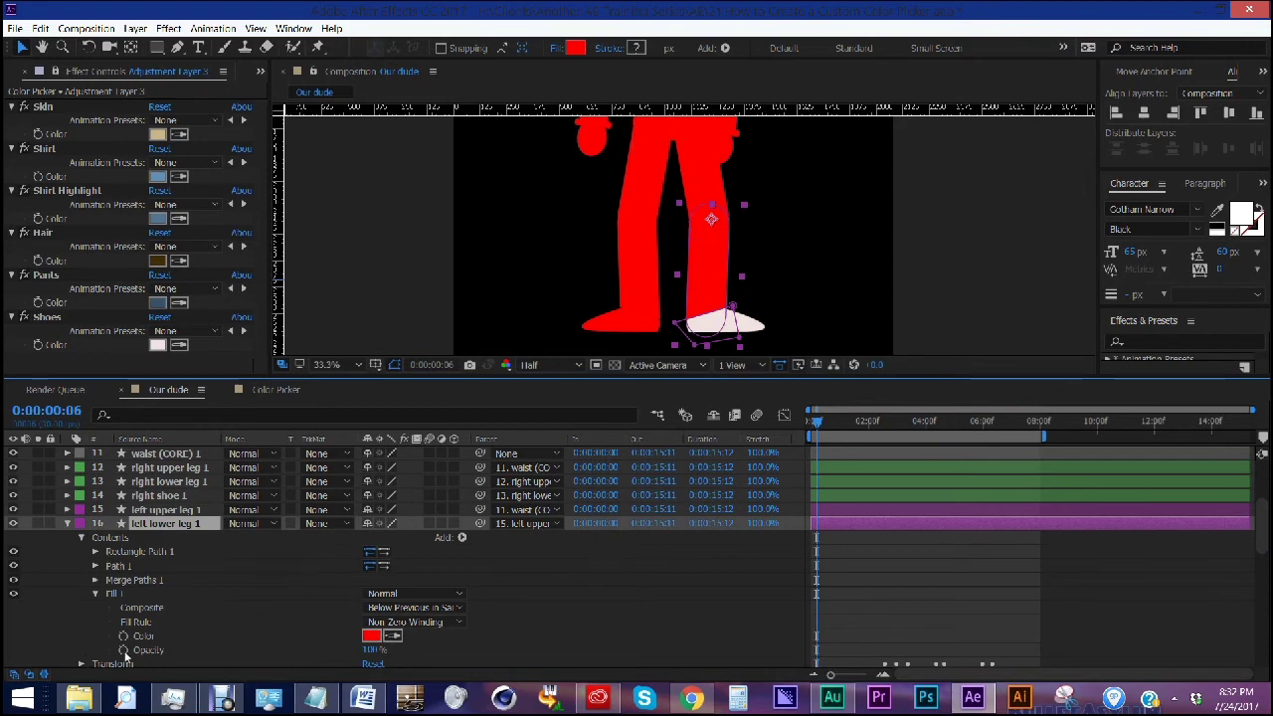
left_click(123, 636, "alt")
left_click_drag(409, 648, 62, 306)
left_click(42, 511)
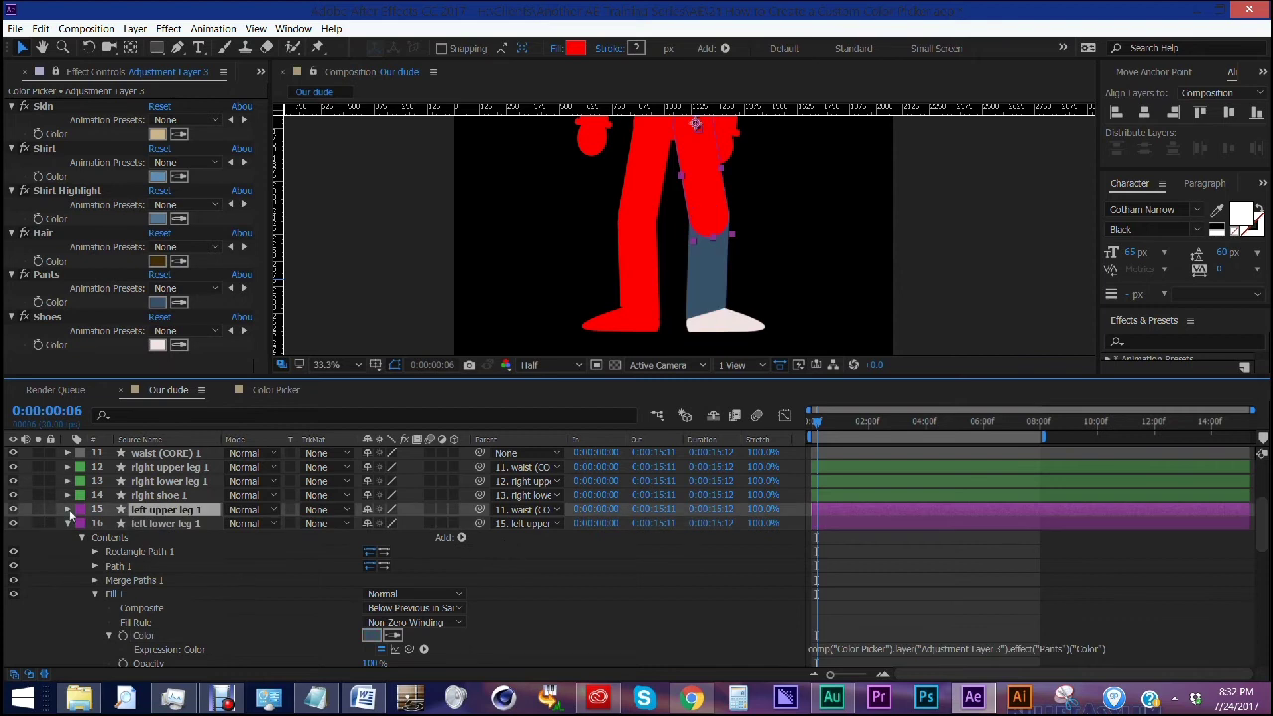
left_click(67, 510)
left_click(123, 594, "alt")
left_click_drag(393, 606, 58, 303)
- Link the shape colors of the right shoe 1 layer to the Shoes color control
left_click(63, 496)
left_click(67, 495)
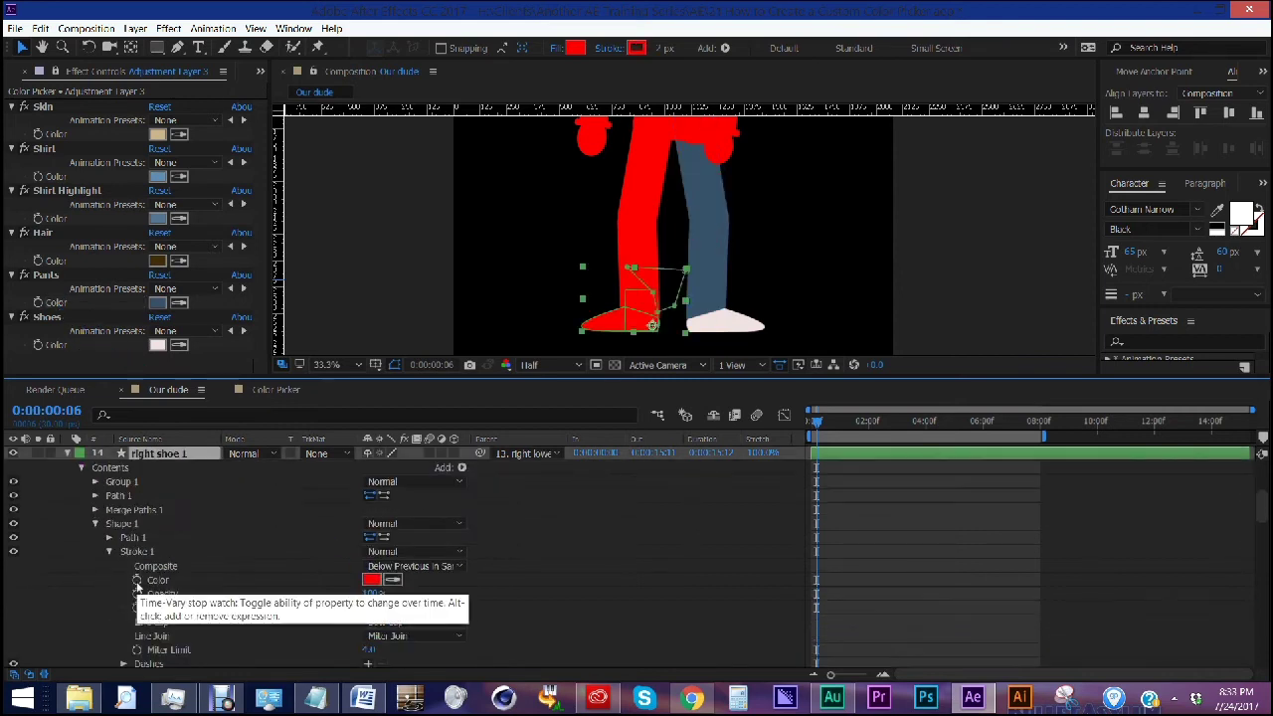
left_click(137, 580, "alt")
left_click_drag(394, 593, 57, 346)
- Link the Fill 1 colors of the right lower leg 1 and right upper leg 1 layers to the Pants color control
scroll(179, 564, "up", 3)
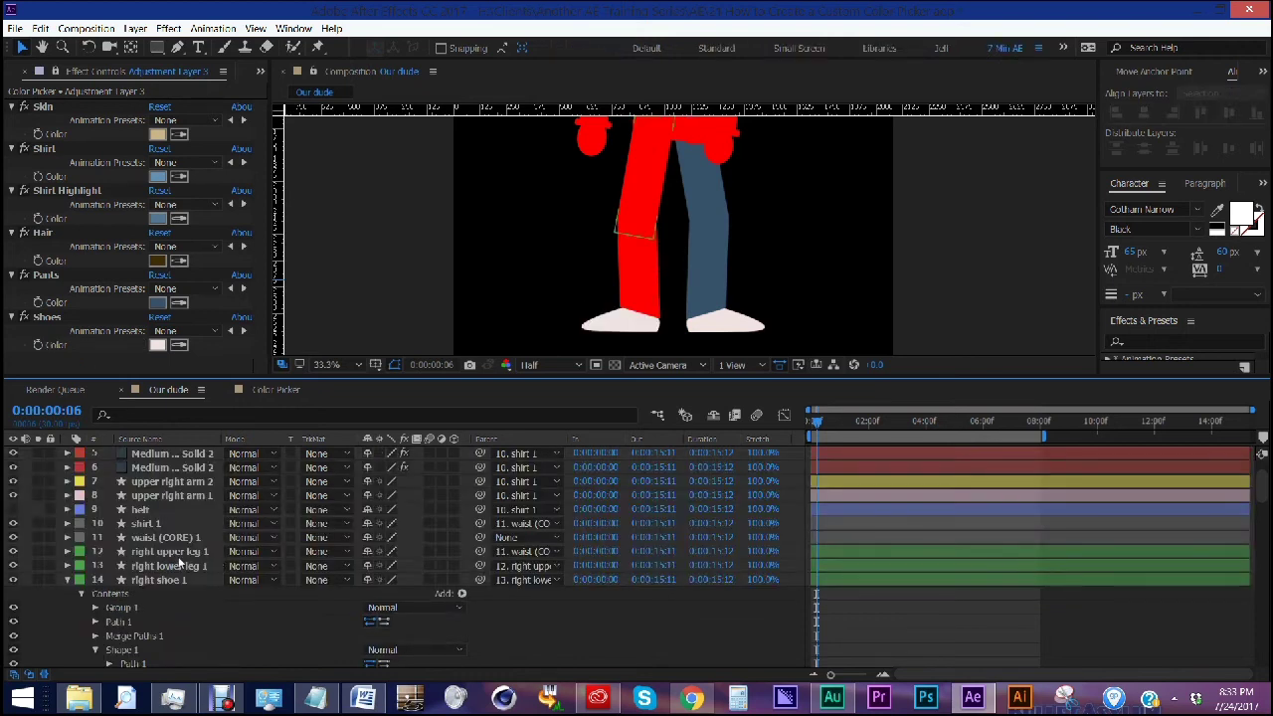
left_click(169, 566)
left_click(67, 566)
scroll(168, 617, "down", 1)
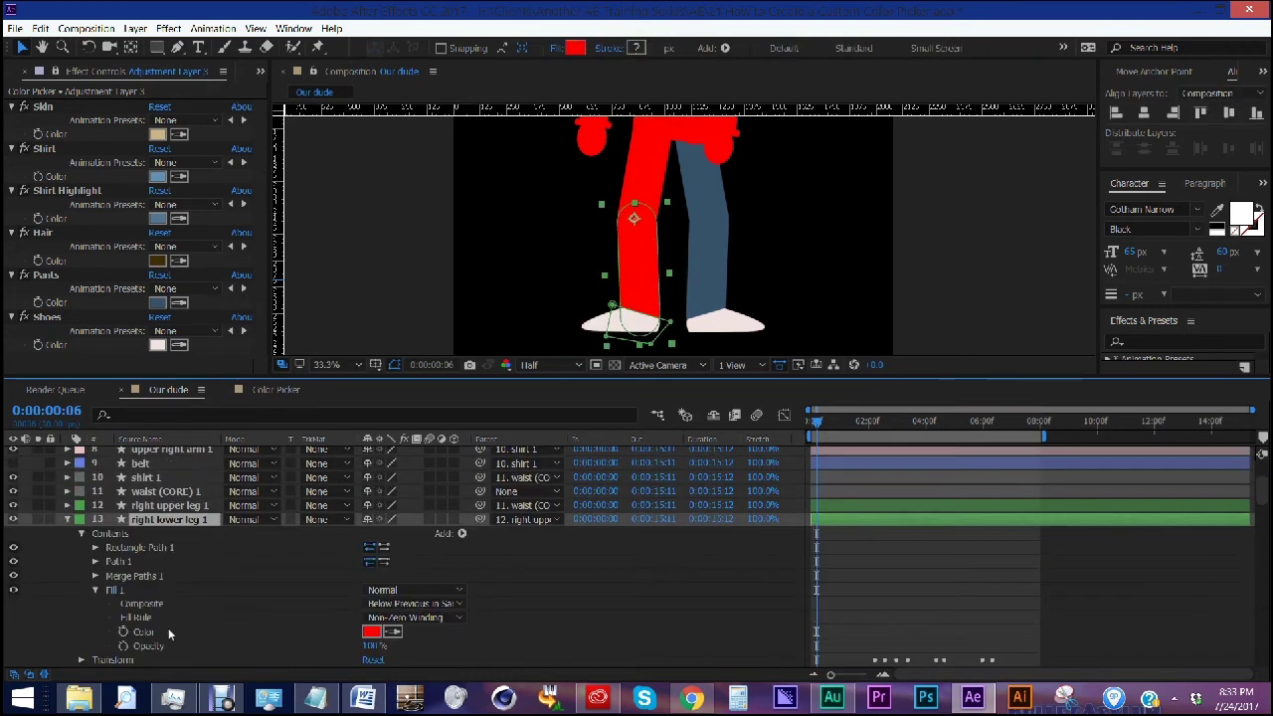
left_click(123, 632, "alt")
left_click_drag(408, 645, 56, 302)
left_click(170, 506)
left_click(68, 506)
left_click(122, 590, "alt")
left_click_drag(408, 602, 55, 302)
- Link the Fill 1 color of the waist (CORE) 1 layer to the Pants color control
left_click(149, 492)
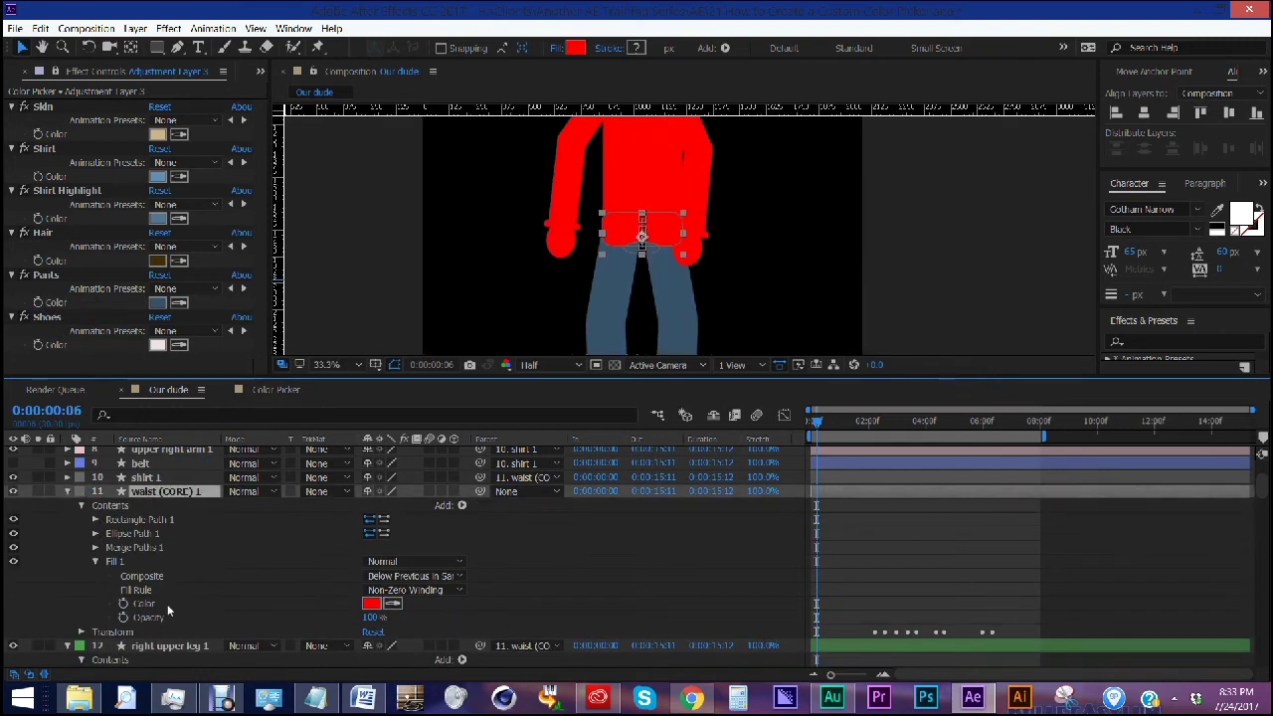
left_click(122, 604, "alt")
left_click_drag(408, 617, 55, 304)
- Link the Fill 1 colors of Group 2 and Group 1 in the shirt 1 layer to the Shirt color control
left_click(149, 478)
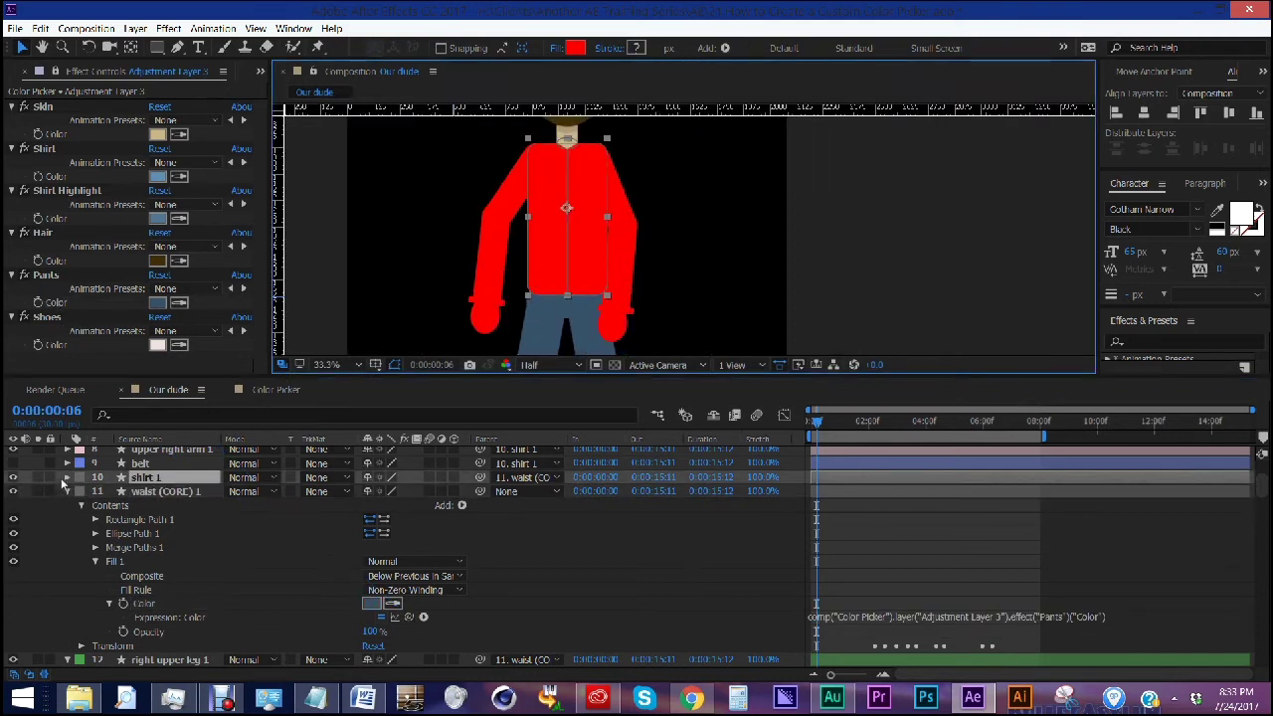
left_click(66, 478)
left_click(139, 552, "alt")
left_click(137, 552, "alt")
left_click_drag(408, 566, 55, 176)
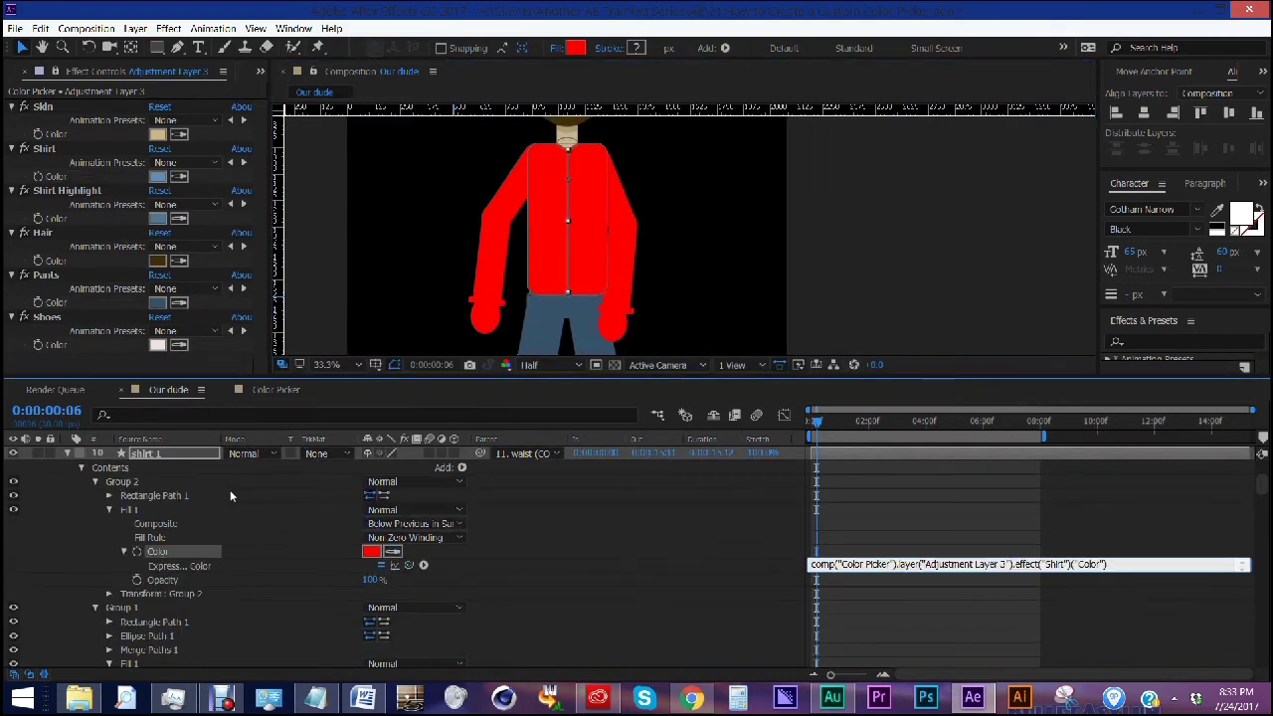
scroll(230, 489, "down", 3)
left_click(137, 622, "alt")
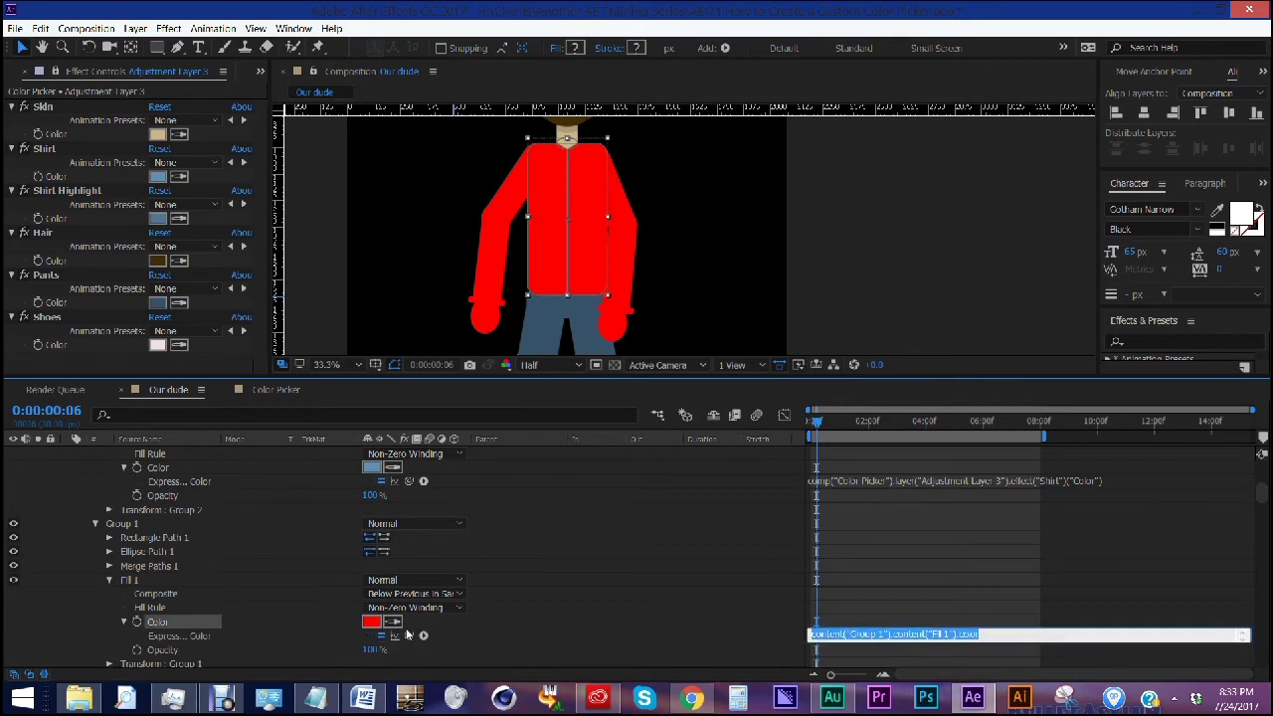
left_click_drag(409, 635, 54, 218)
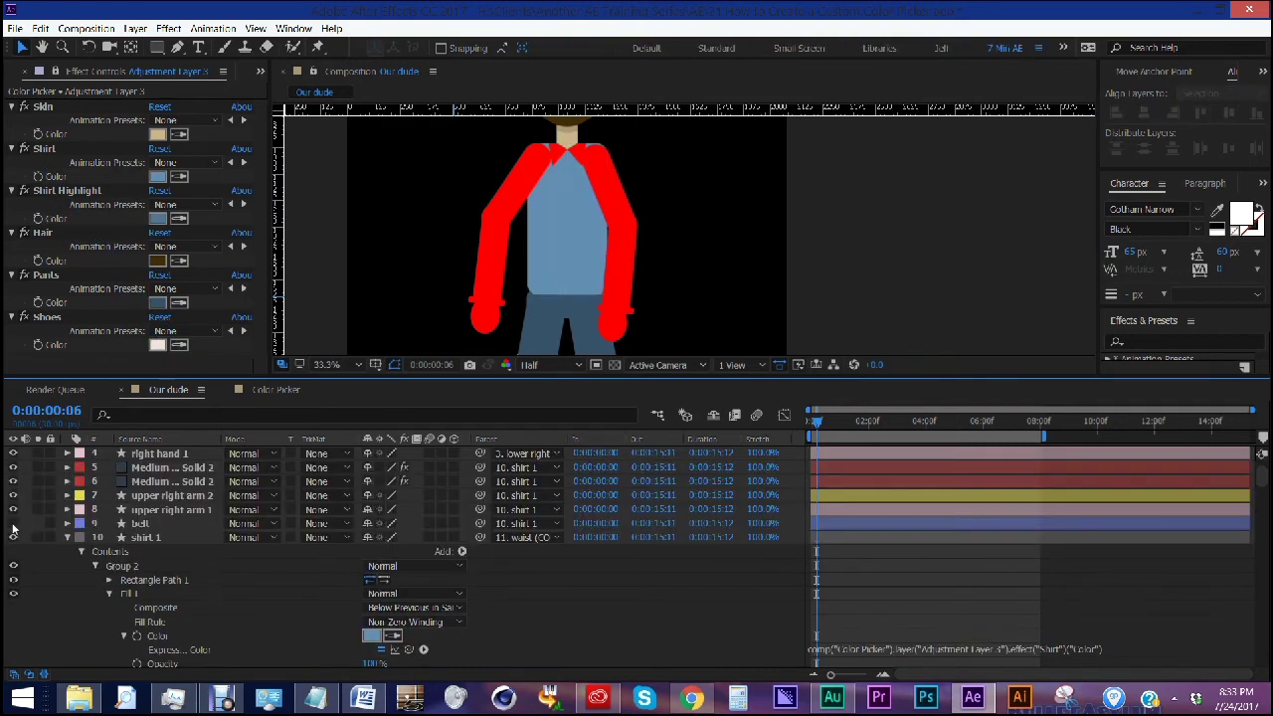
- Show the belt layer and link the Fill 1 colors of upper right arm 1 and upper right arm 2 to the Shirt control
left_click(13, 524)
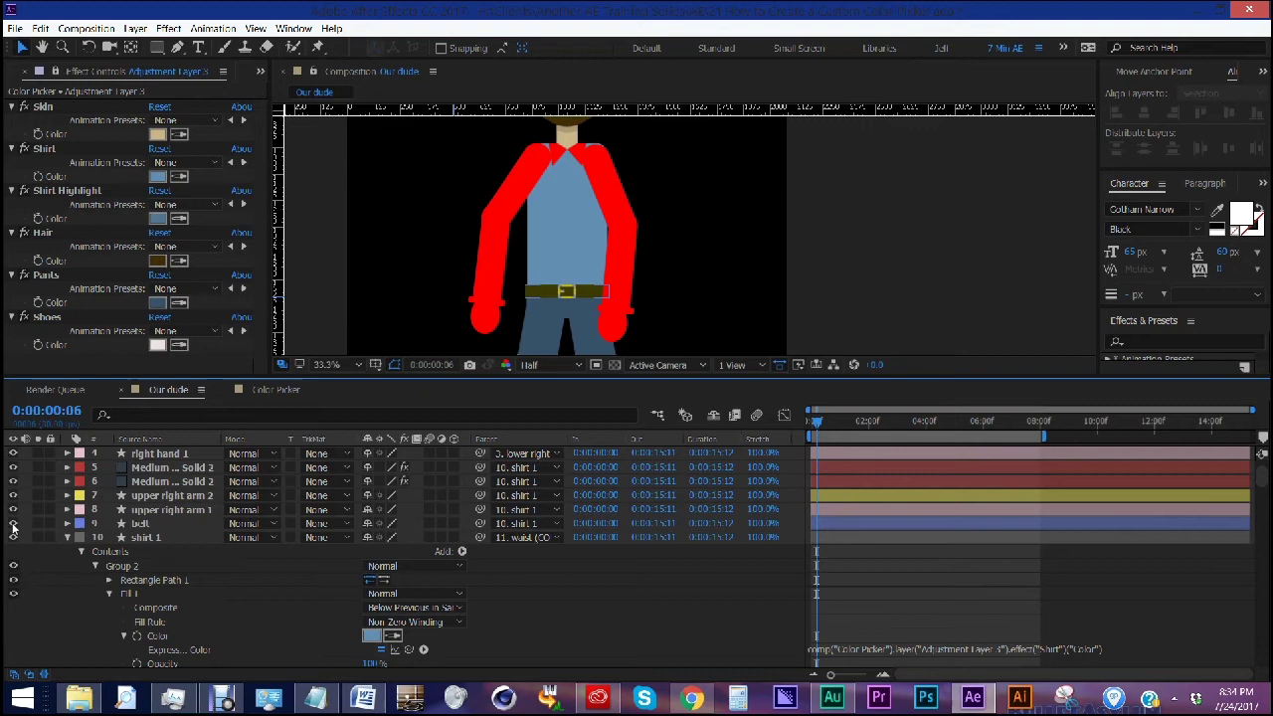
left_click(71, 509)
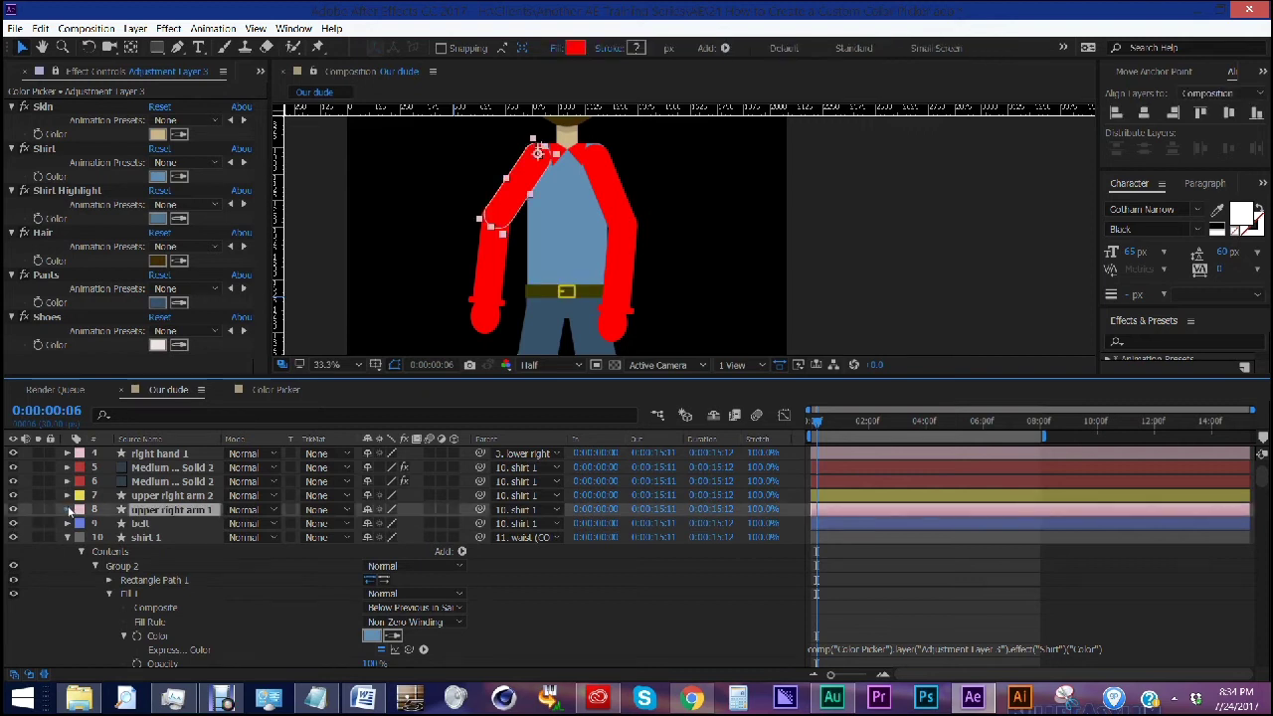
left_click(68, 509)
left_click(122, 593, "alt")
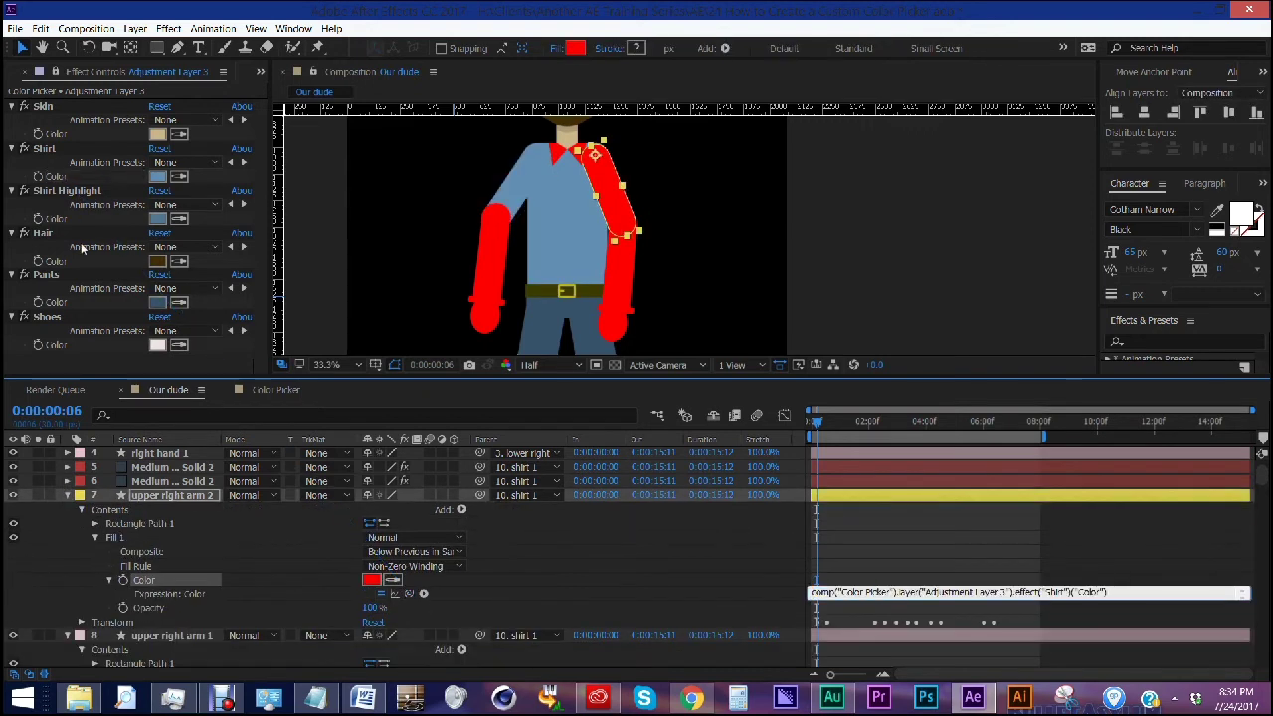
left_click(175, 623)
- Display layer names instead of source names and rename the upper right arm 2 layer as the upper left arm
left_click(166, 439)
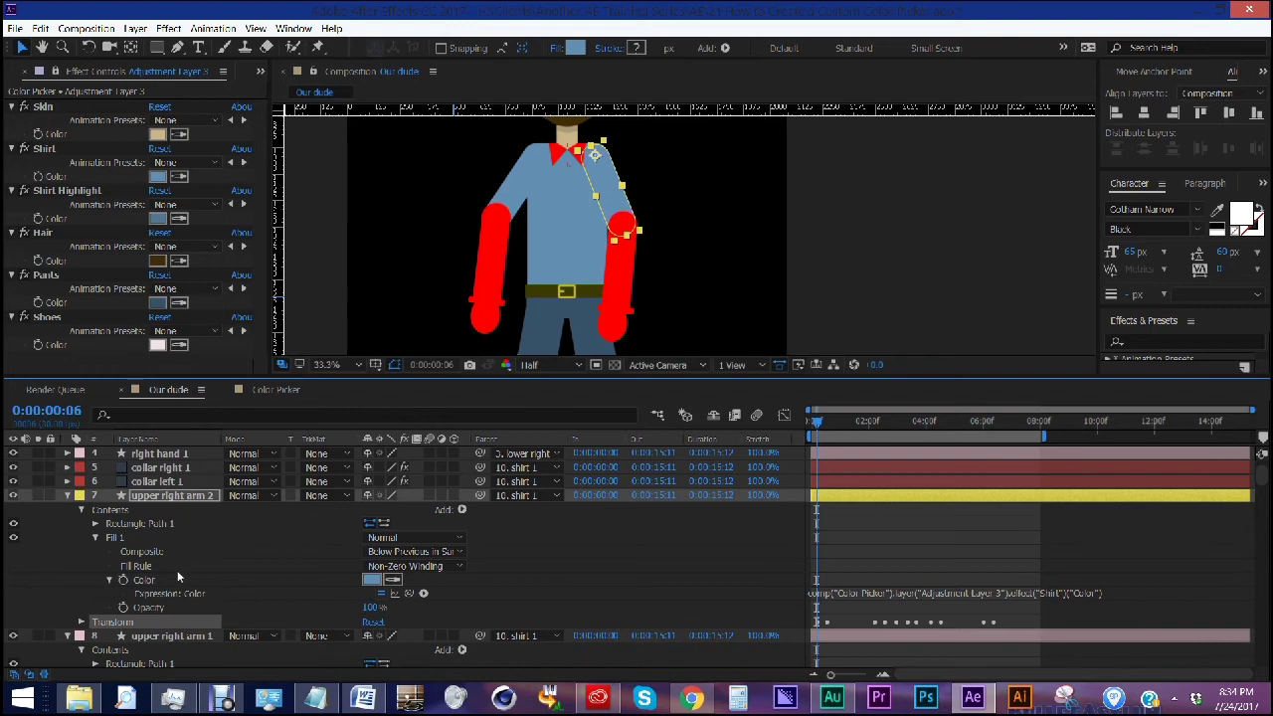
left_click(179, 636)
left_click(195, 500)
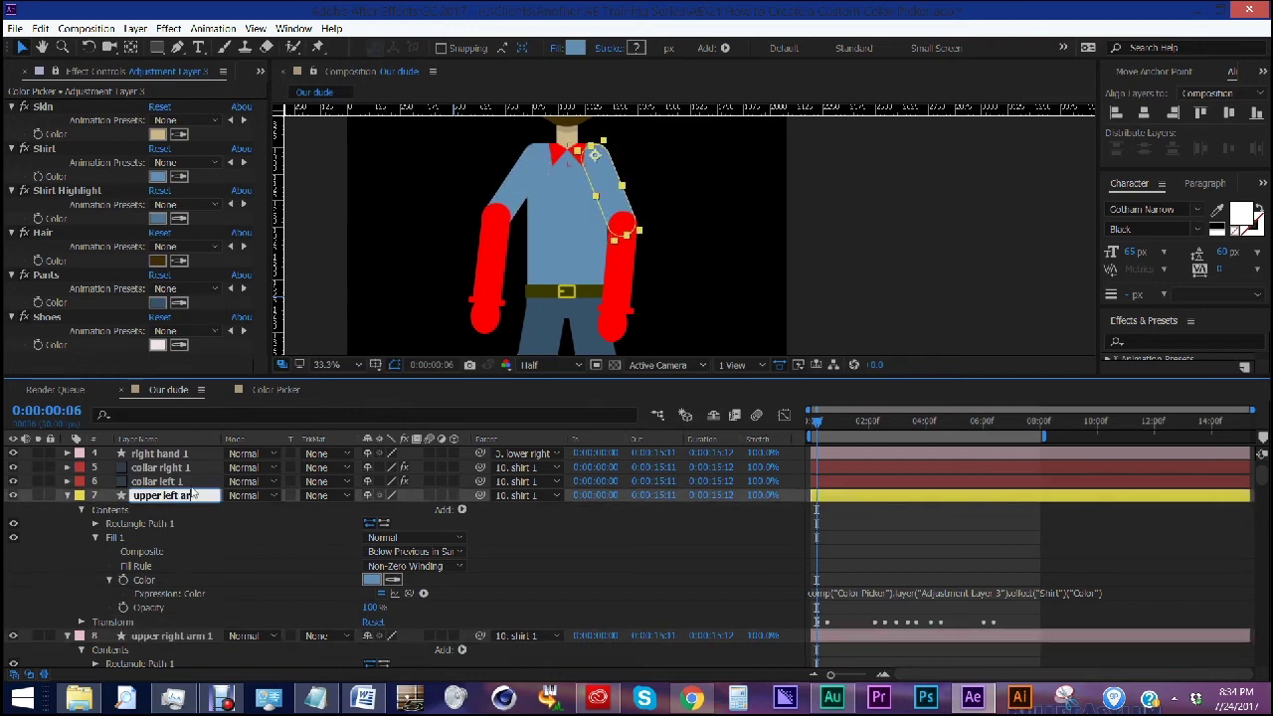
- Link the Fill effect colors of the collar left 1 and collar right 1 layers to the Shirt Highlight color control
left_click(159, 467)
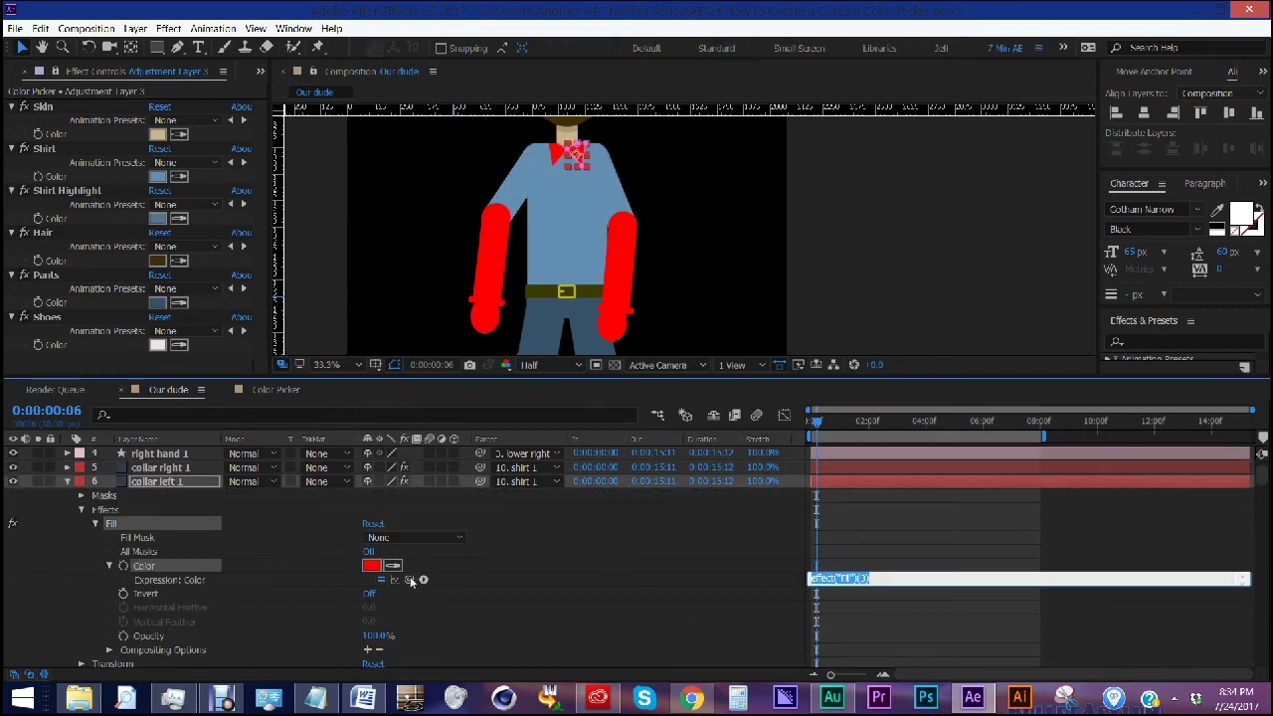
left_click_drag(408, 580, 58, 217)
left_click(67, 467)
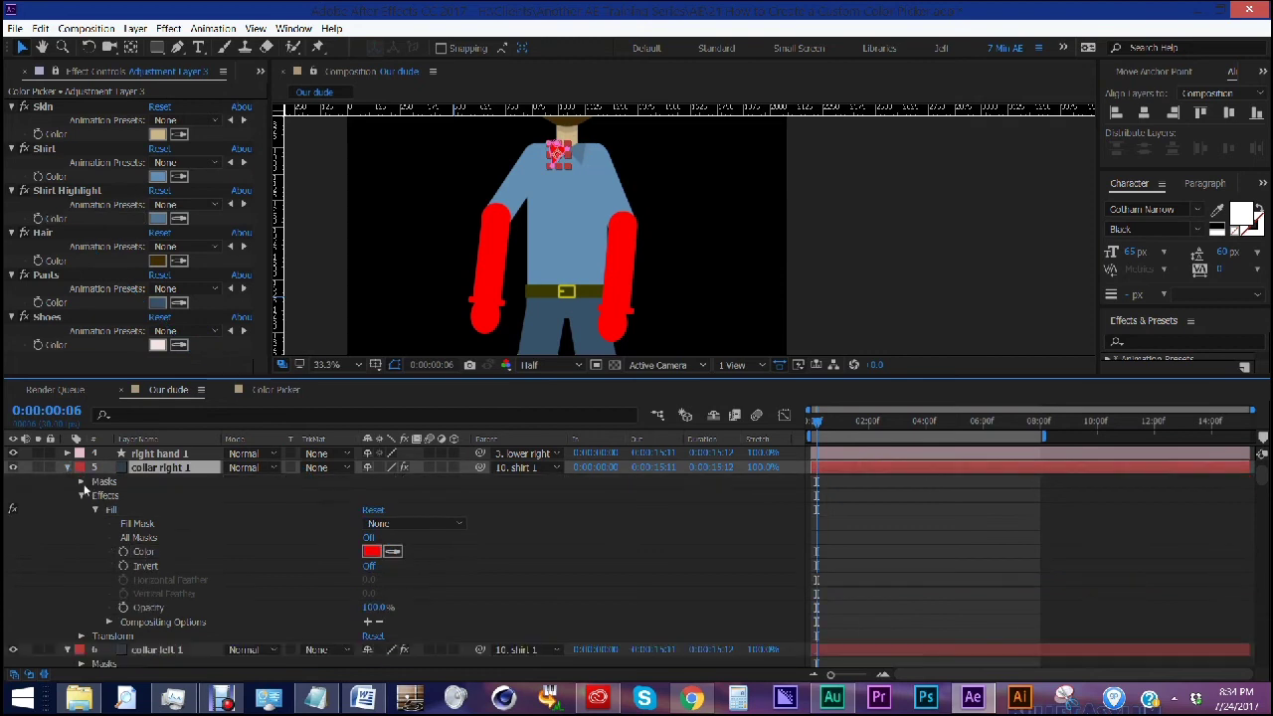
left_click_drag(423, 607, 56, 219)
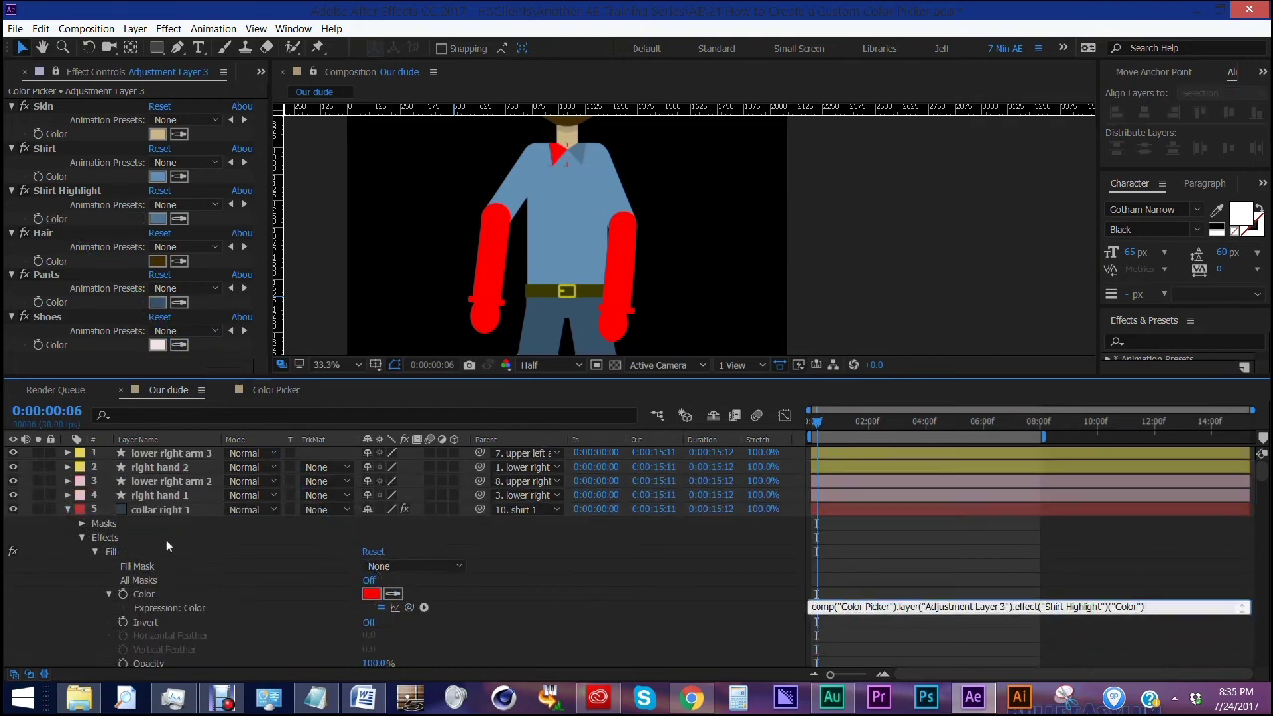
- Link the Fill 1 color of the right hand 1 layer to the Skin color control
left_click(159, 495)
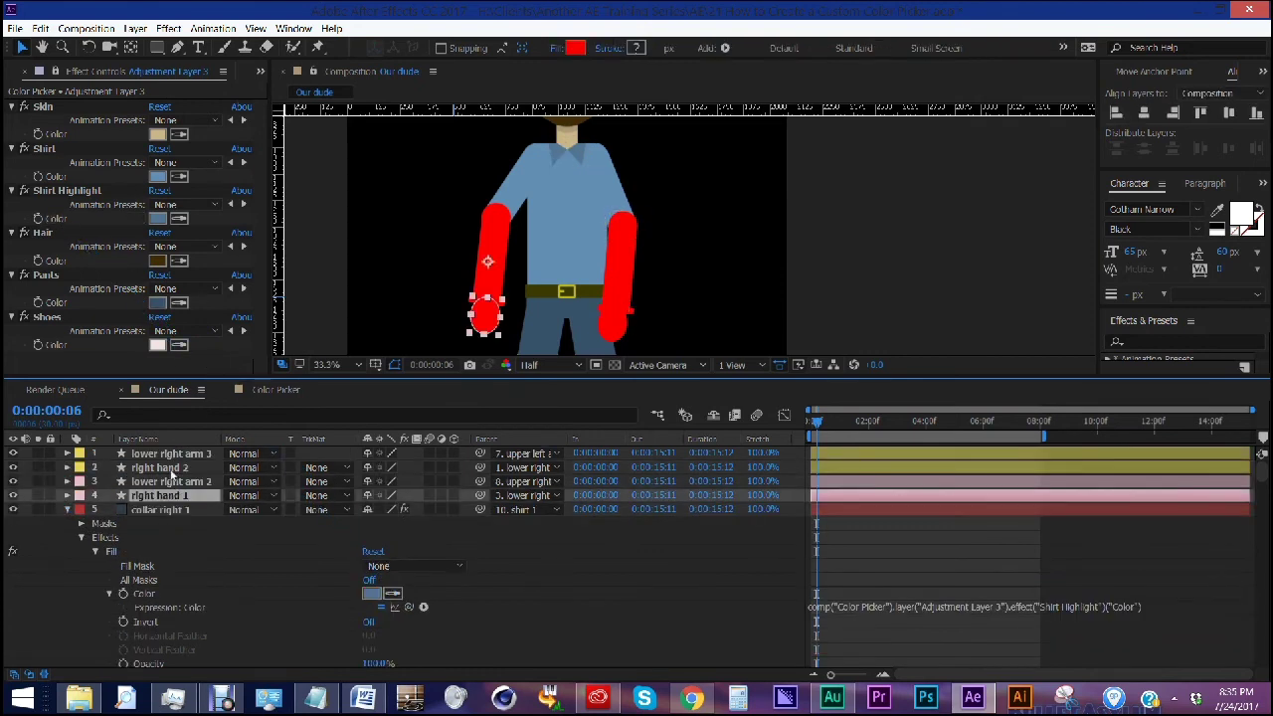
left_click(67, 495)
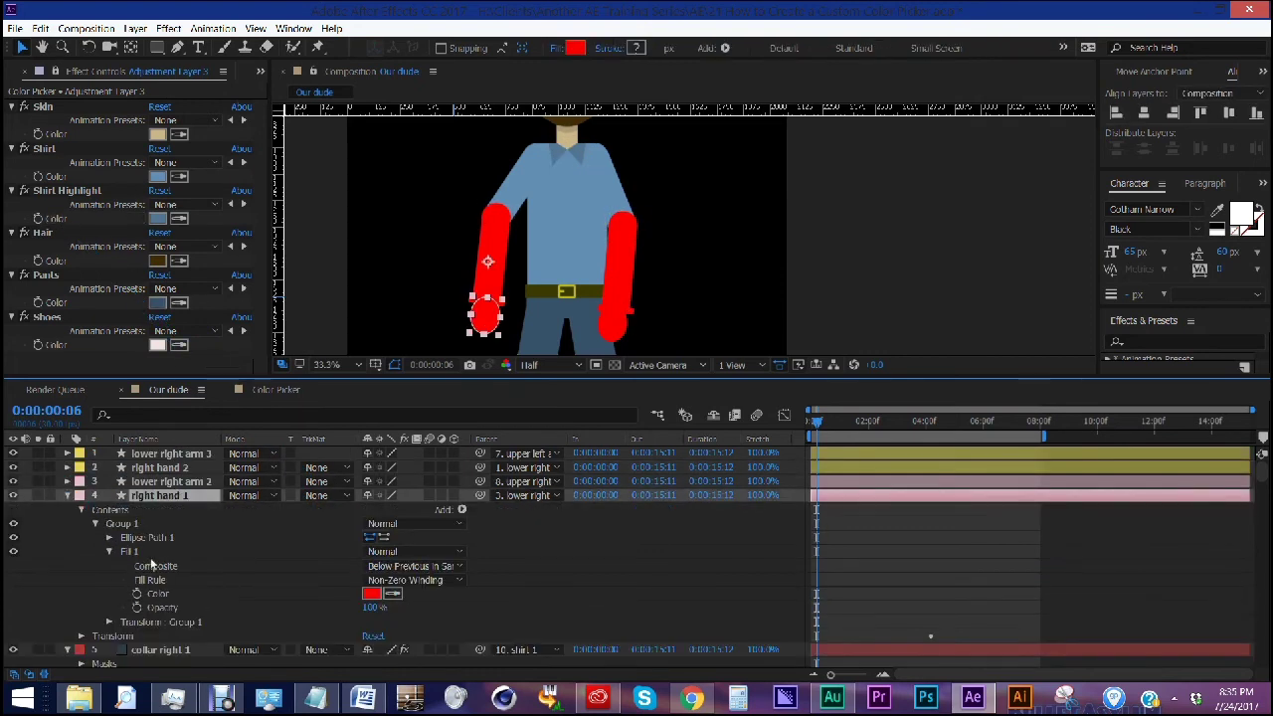
left_click(156, 594)
left_click(136, 594, "alt")
left_click_drag(408, 607, 58, 135)
- Link the Group 1 Fill 2 color of the lower right arm 2 layer to the Shirt Highlight color control
left_click(172, 482)
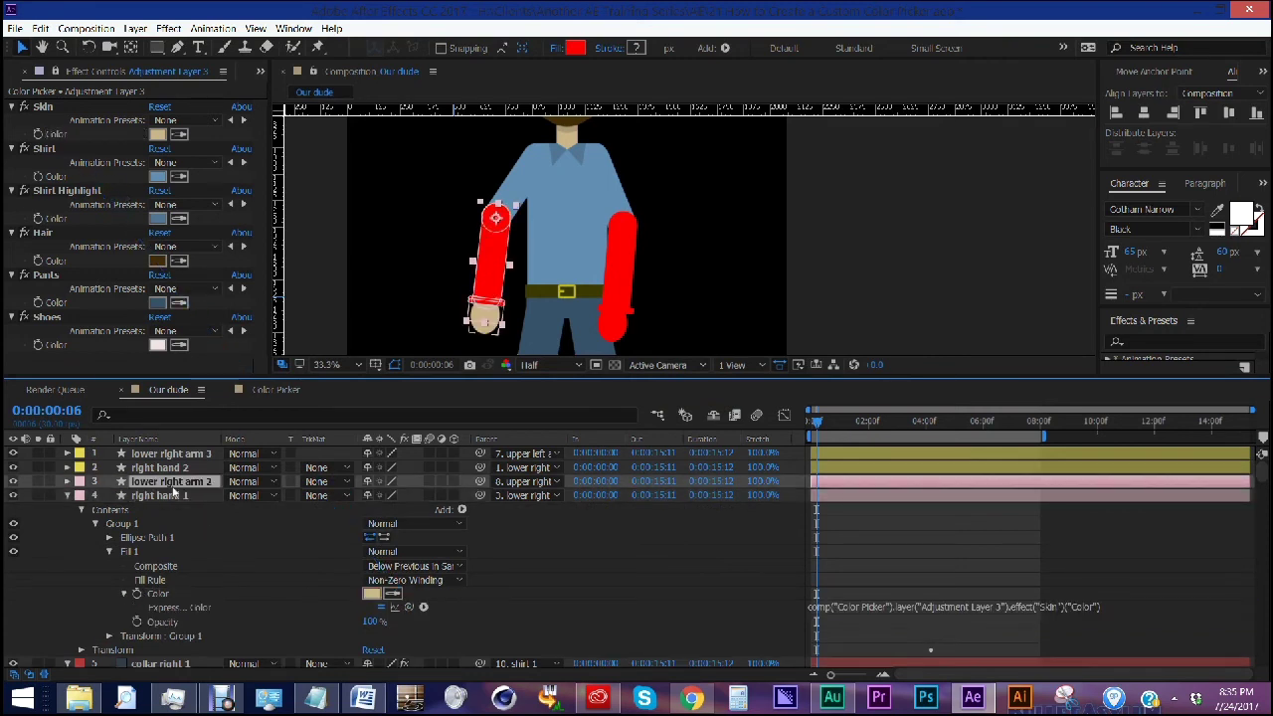
left_click(67, 481)
scroll(298, 557, "down", 2)
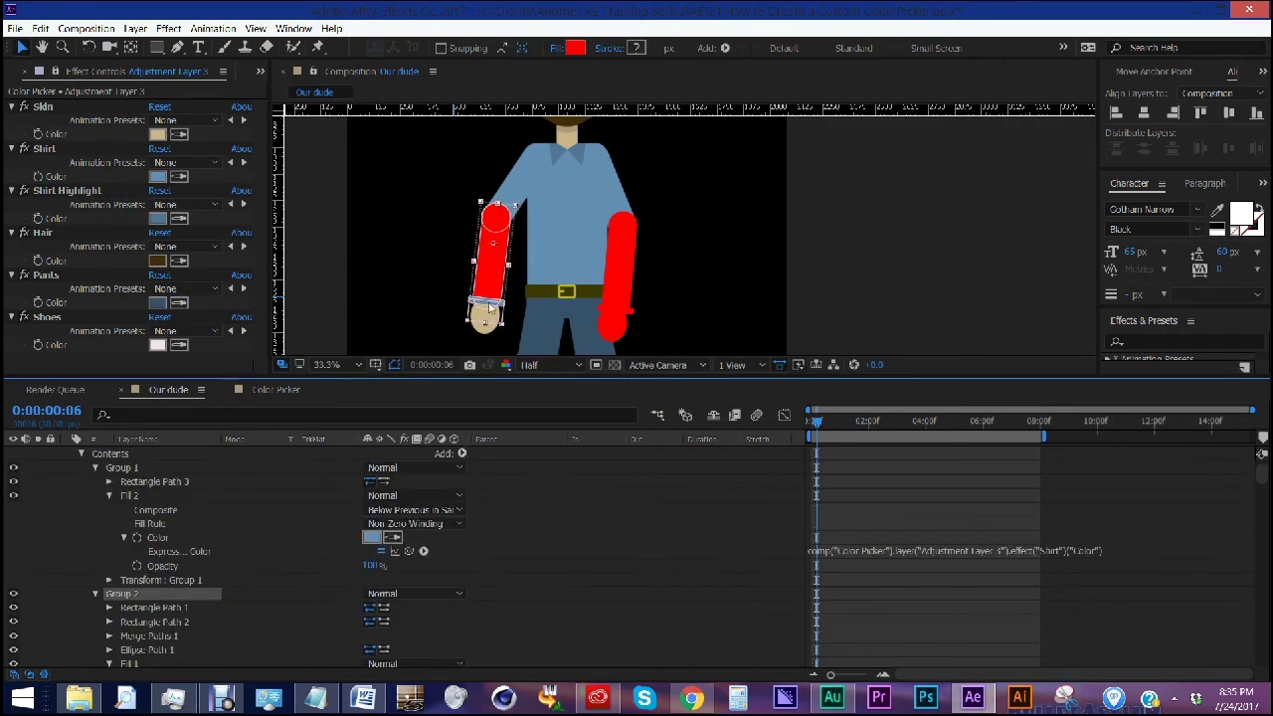
left_click_drag(409, 551, 54, 217)
left_click(136, 593)
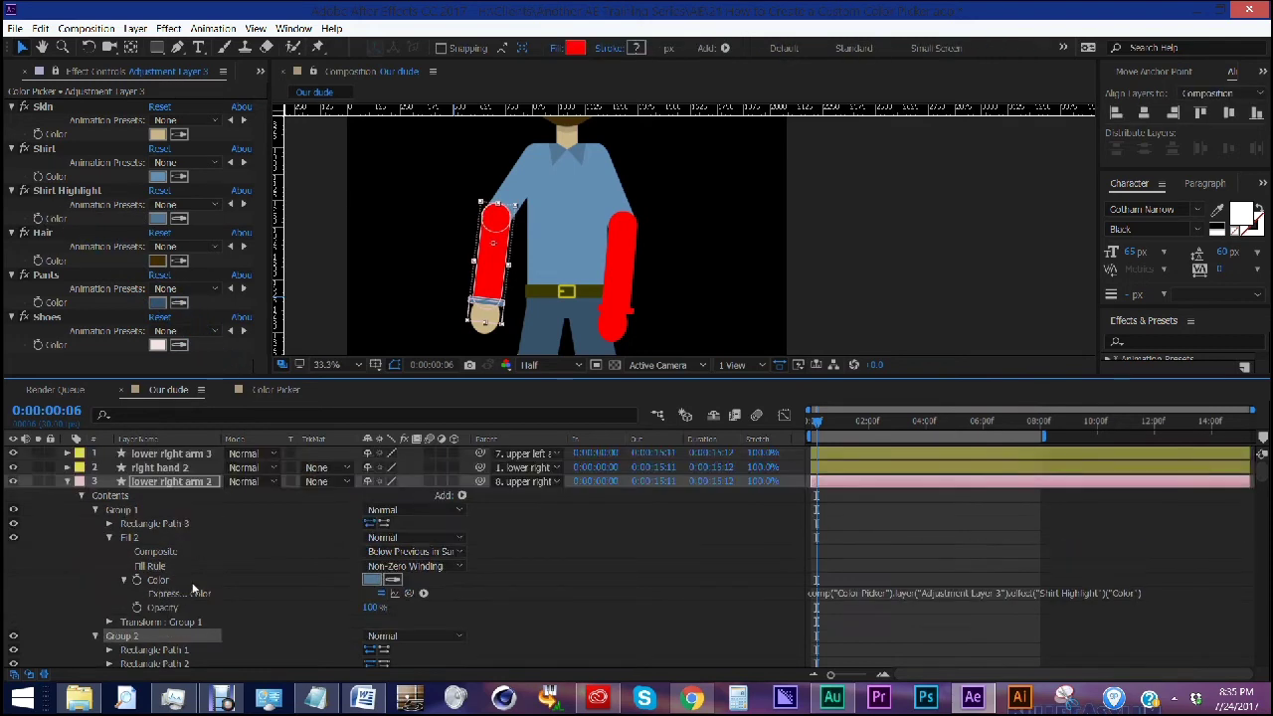
- Link the Group 2 Fill 1 color of the lower right arm 2 layer to the Shirt color control
scroll(234, 569, "down", 3)
left_click(136, 580, "alt")
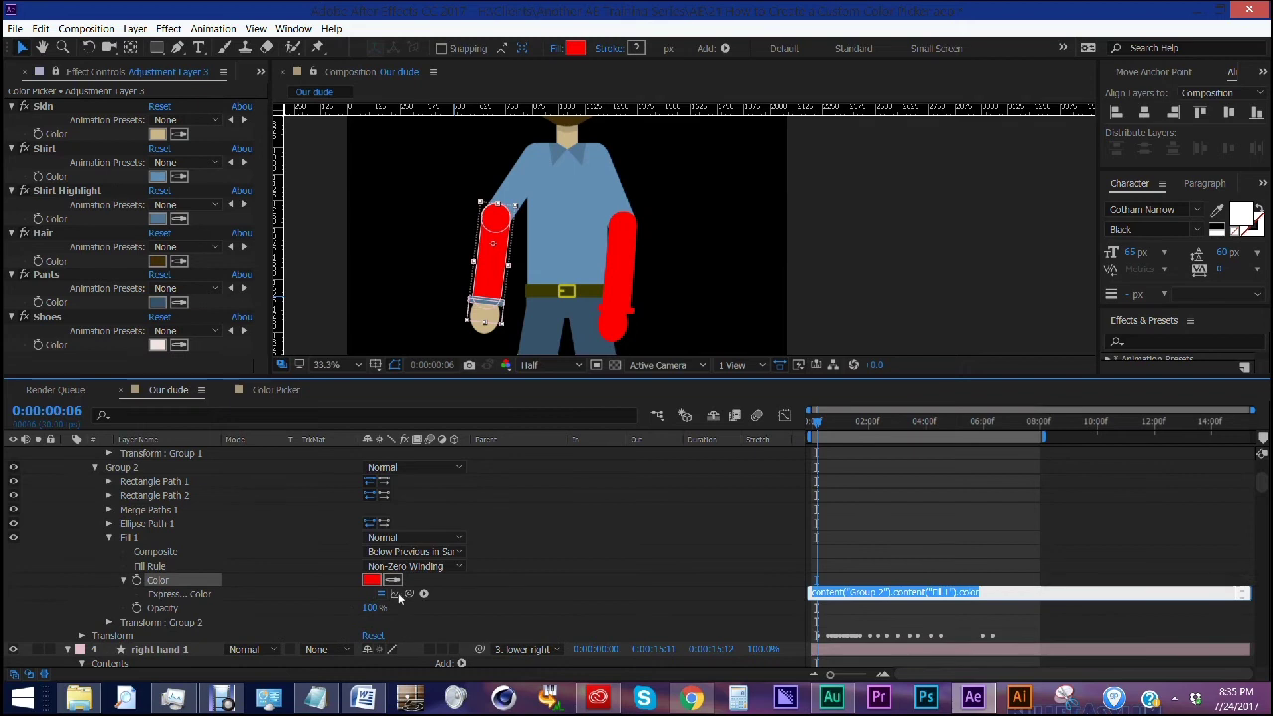
left_click_drag(408, 593, 149, 299)
left_click(256, 488)
- Link the fill color of the right hand 2 layer to the Skin color control
scroll(255, 488, "up", 4)
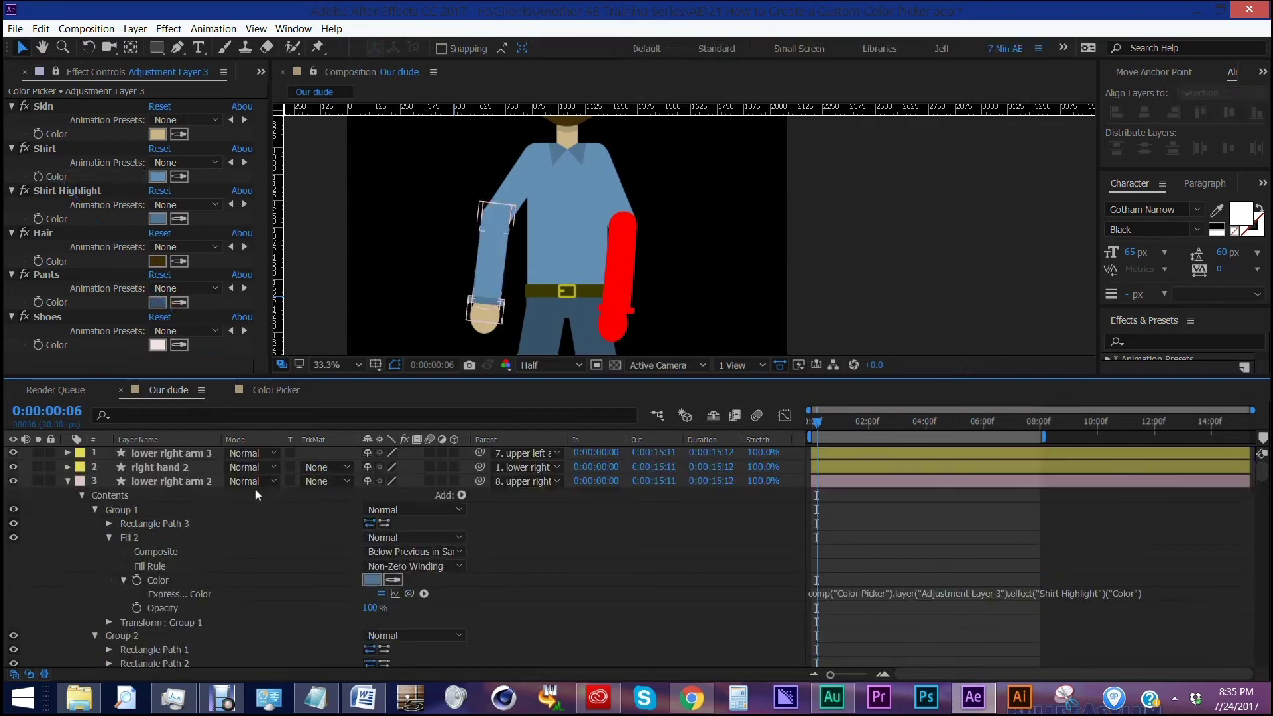
left_click(164, 468)
left_click(67, 468)
left_click(68, 468)
left_click_drag(408, 579, 54, 134)
- Link the Group 1 Fill 2 color of the lower right arm 3 layer to the Shirt Highlight color control
left_click(68, 452)
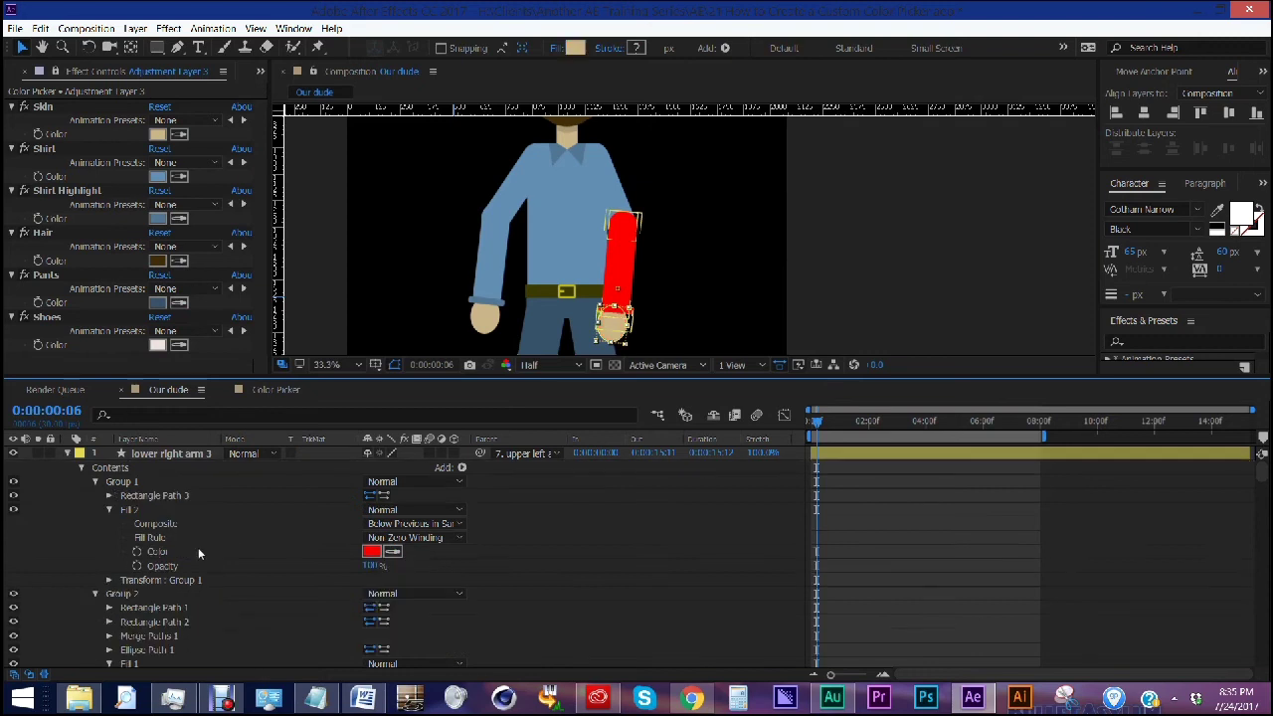
left_click(136, 551, "alt")
left_click_drag(408, 565, 52, 217)
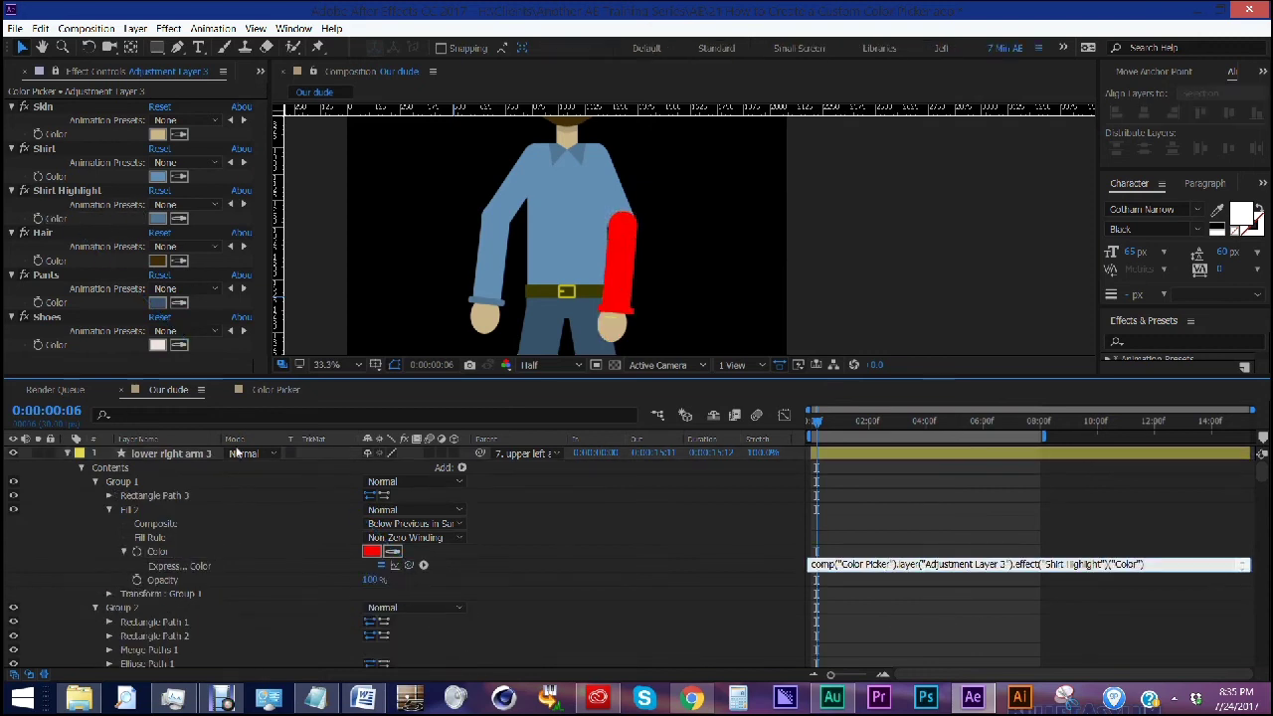
left_click(132, 609)
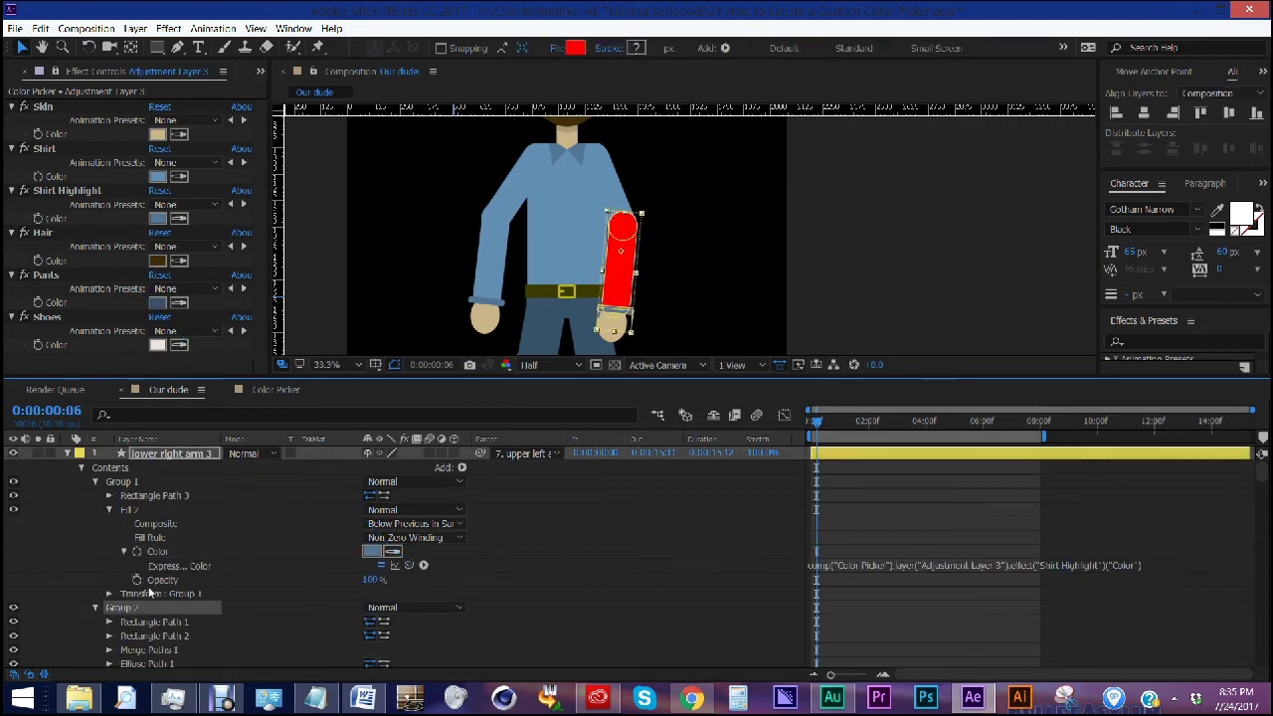
- Link the Group 2 Fill 1 color of the lower right arm 3 layer to the Shirt color control
scroll(169, 592, "down", 3)
left_click(136, 594, "alt")
left_click_drag(408, 607, 52, 177)
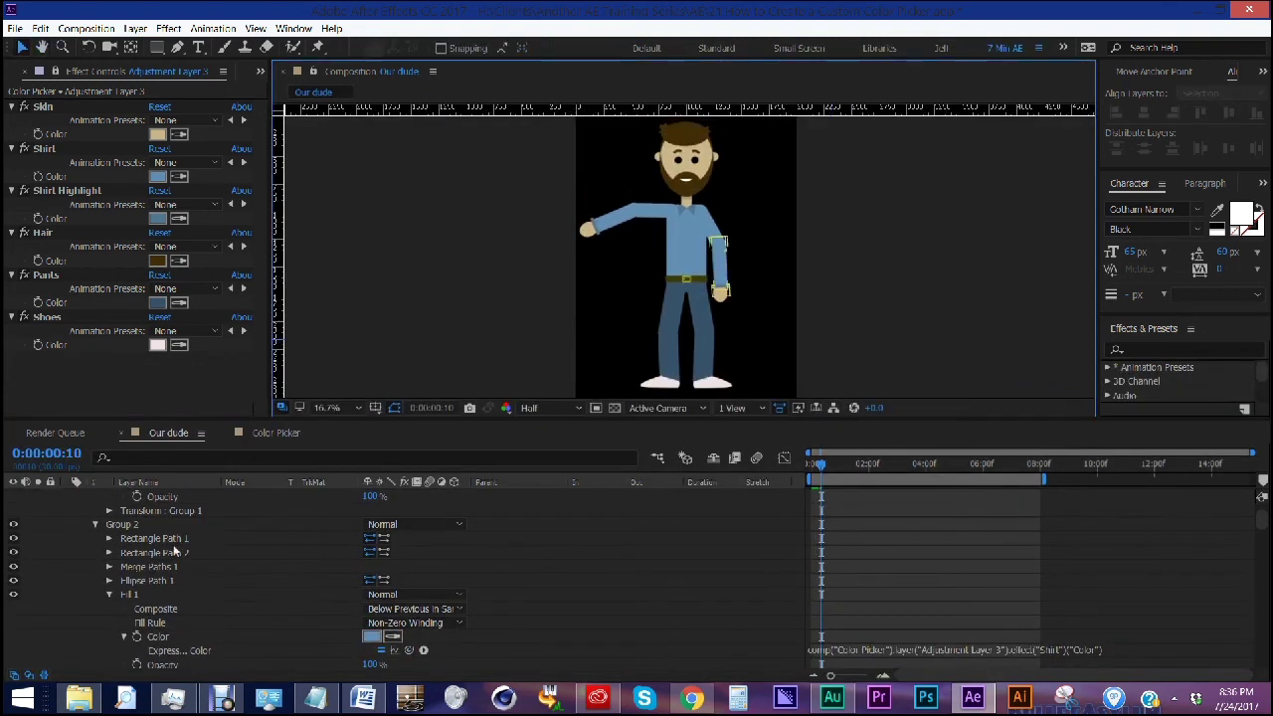
- Set the Skin color control to a dark brown, #675635
left_click(117, 514)
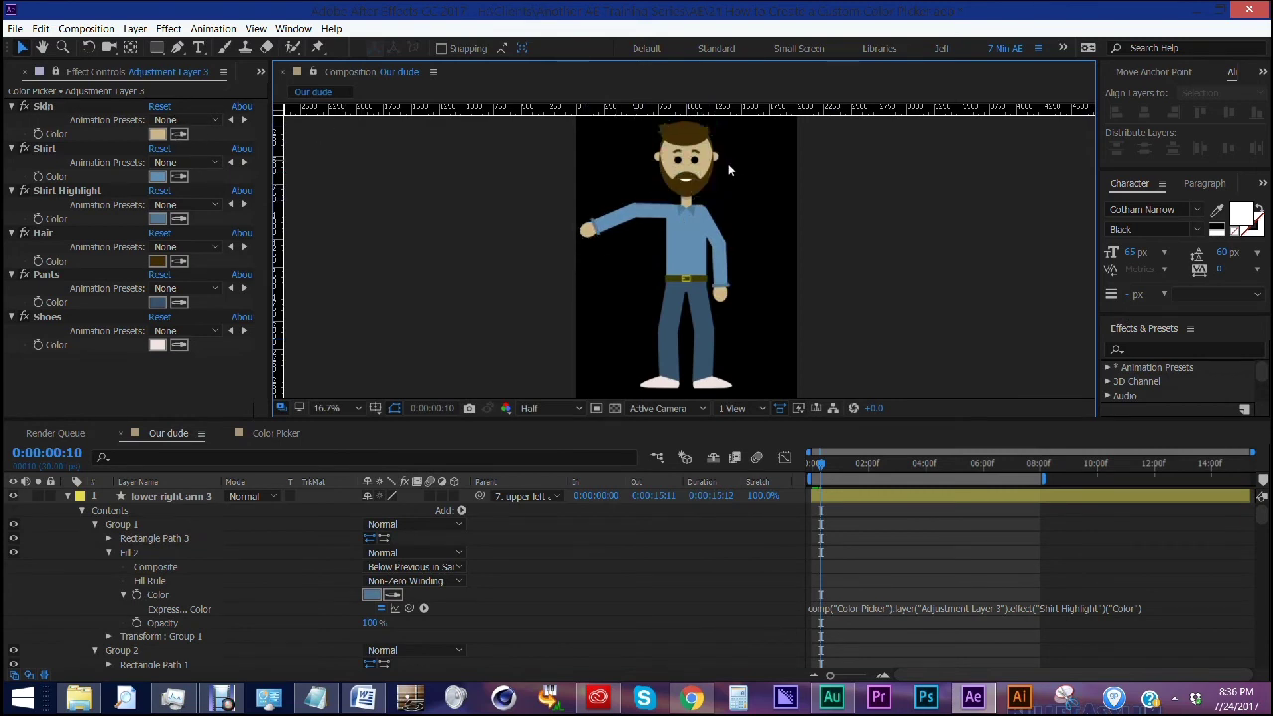
left_click_drag(858, 216, 889, 297)
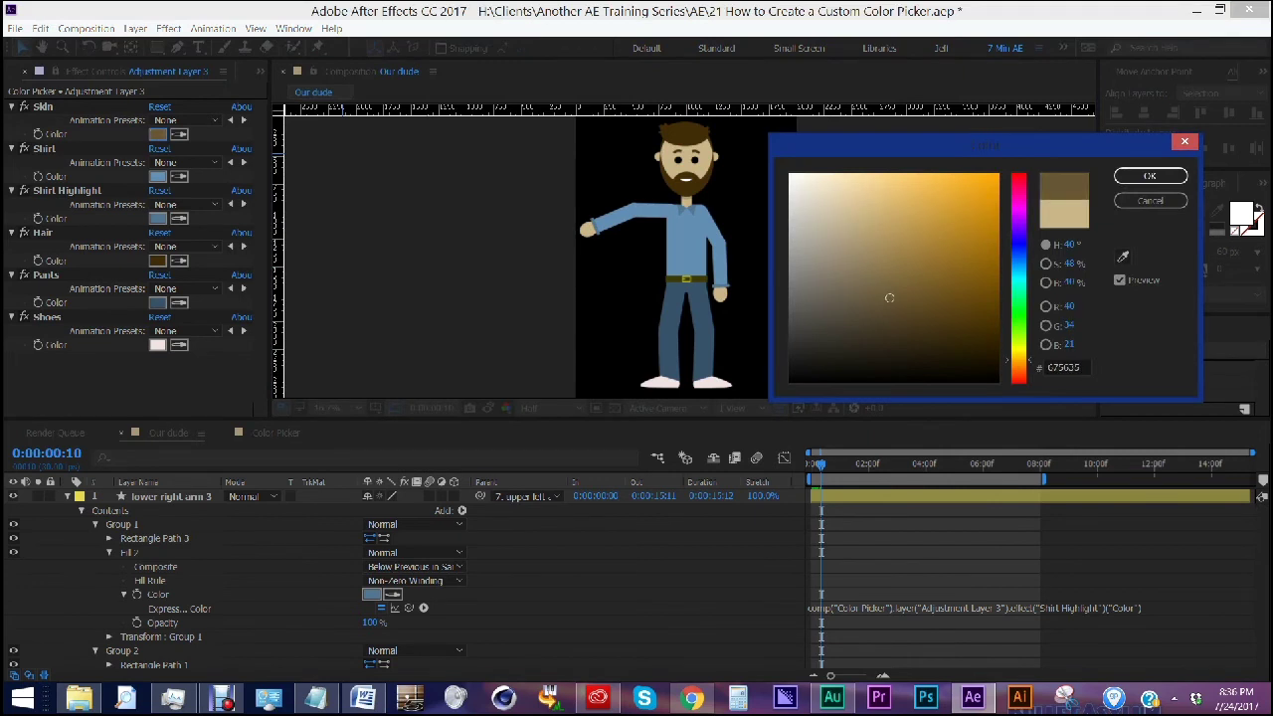
left_click(1149, 176)
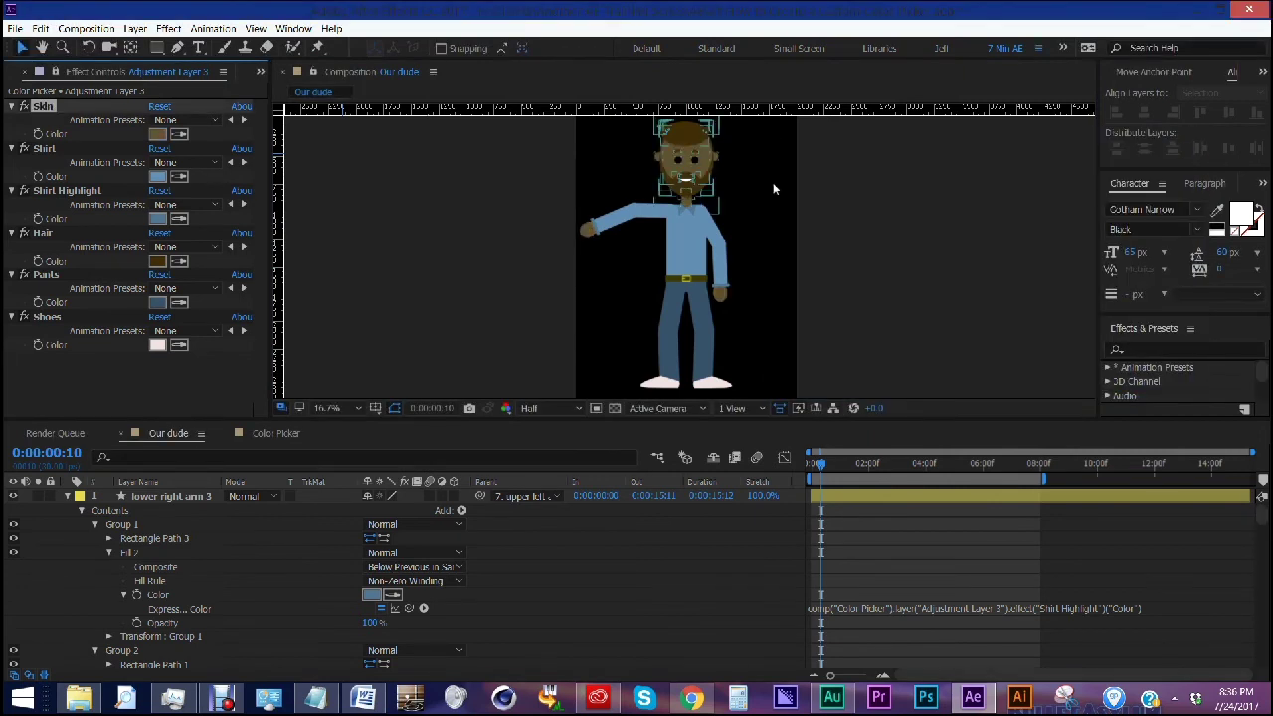
- Set the Skin color control to a pale cream color
left_click(157, 133)
left_click(839, 180)
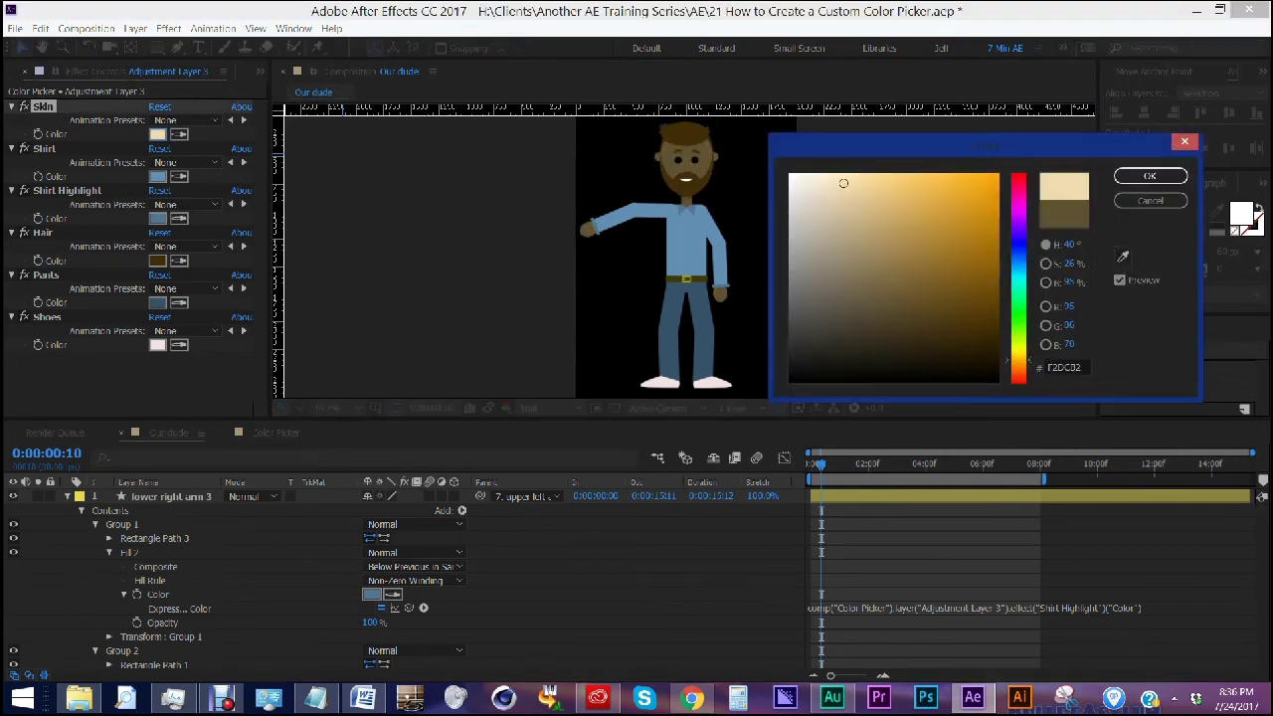
left_click(1146, 178)
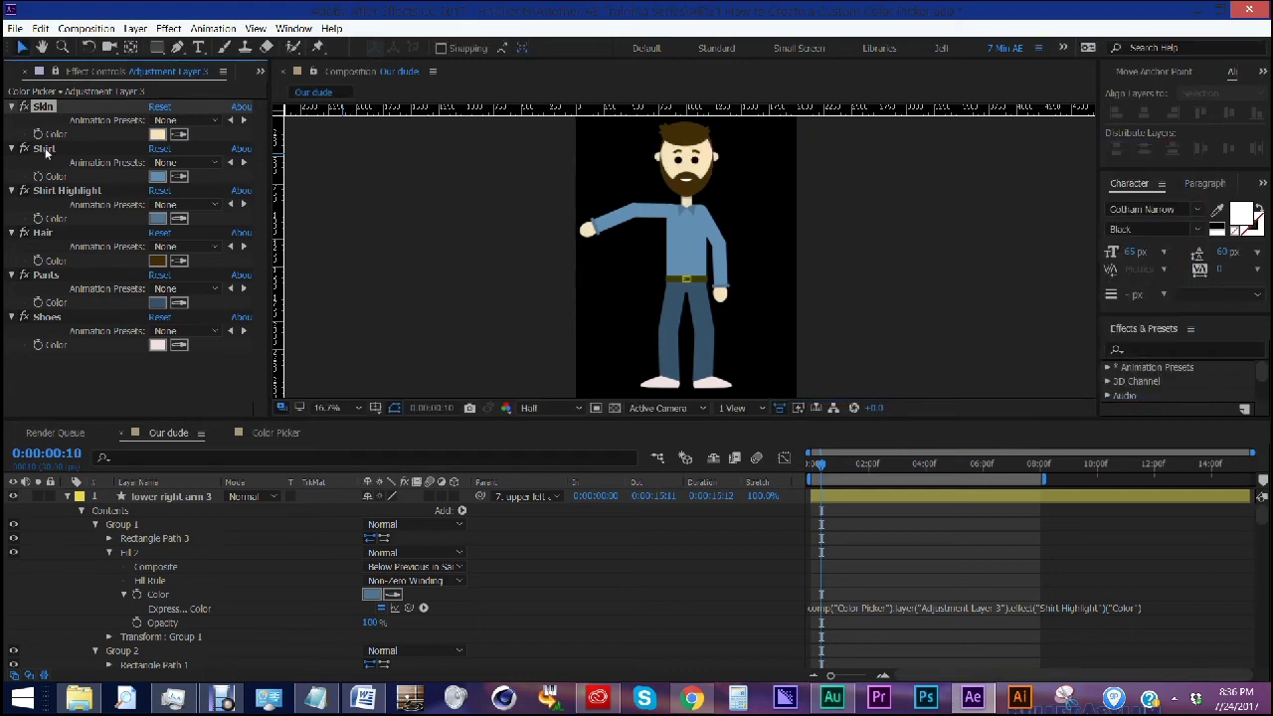
- Change the Shirt color control to a medium green by shifting only its hue
left_click(45, 152)
left_click(157, 176)
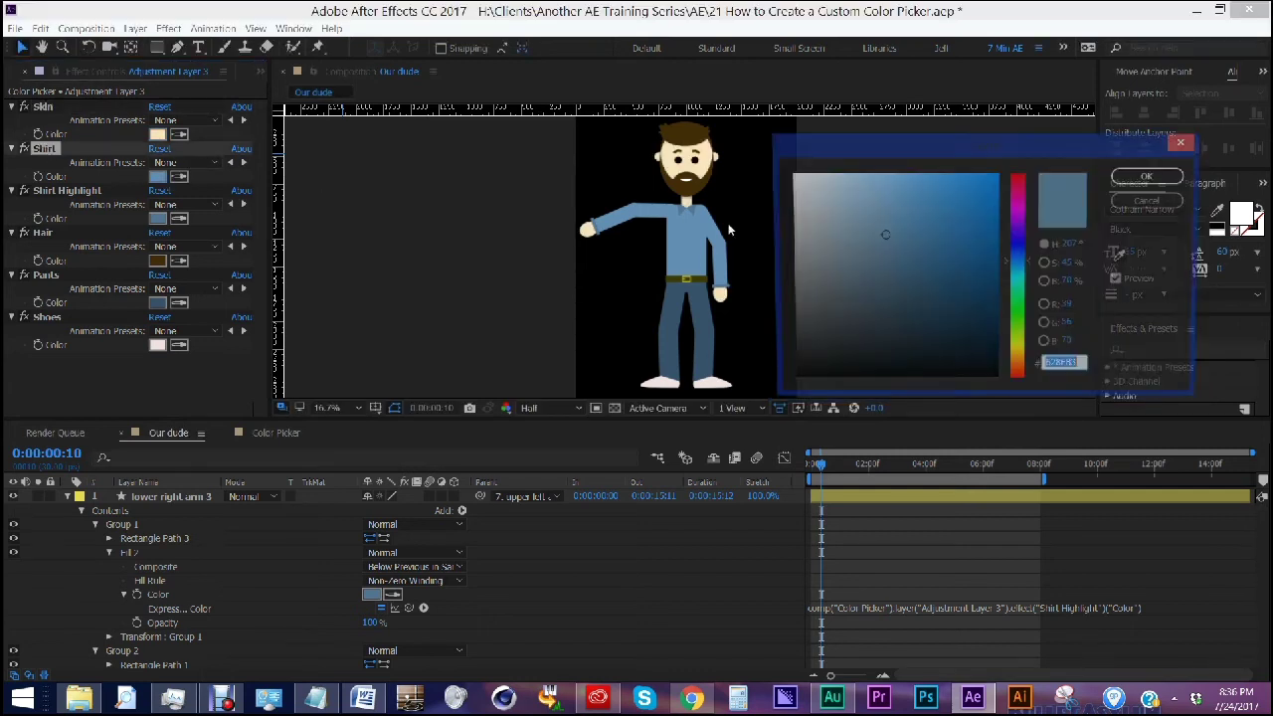
left_click(1019, 326)
left_click(1150, 176)
- Set the Shirt Highlight color control to a bright orange-red
left_click(159, 219)
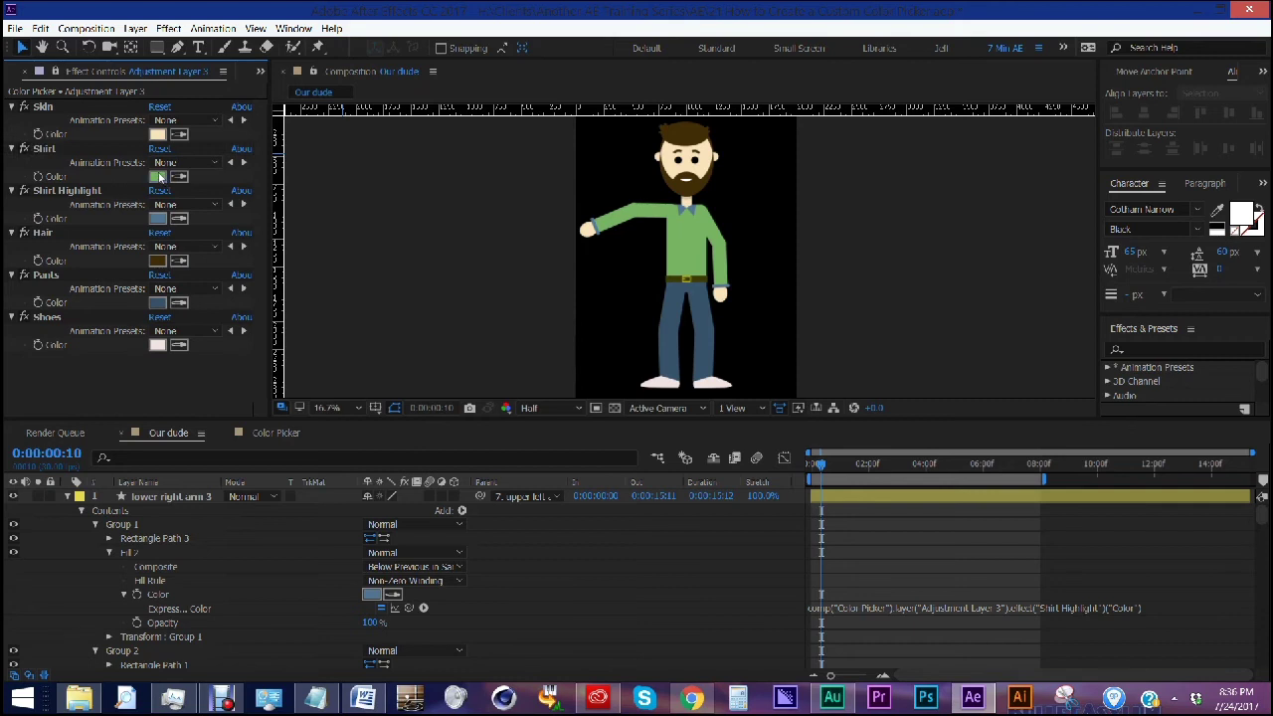
left_click(1020, 375)
left_click(1149, 176)
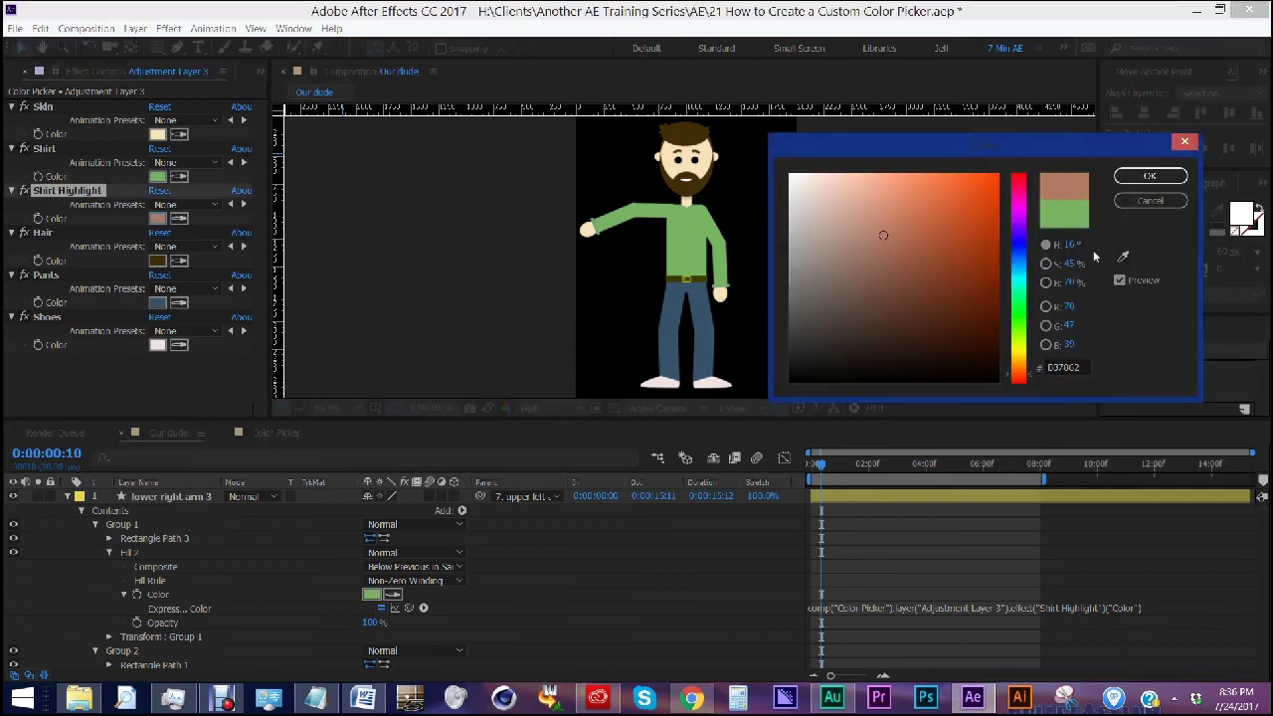
- Set the Hair color control to black
left_click(48, 230)
left_click(158, 260)
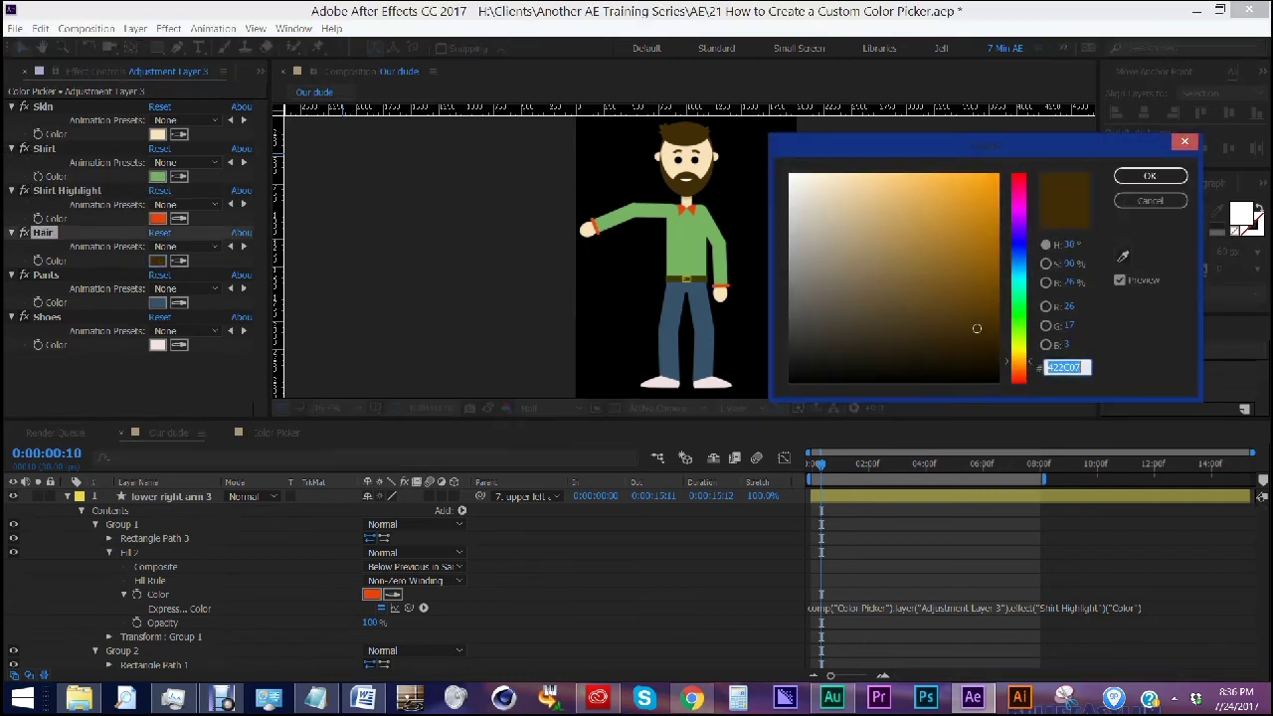
left_click(969, 382)
left_click(1149, 176)
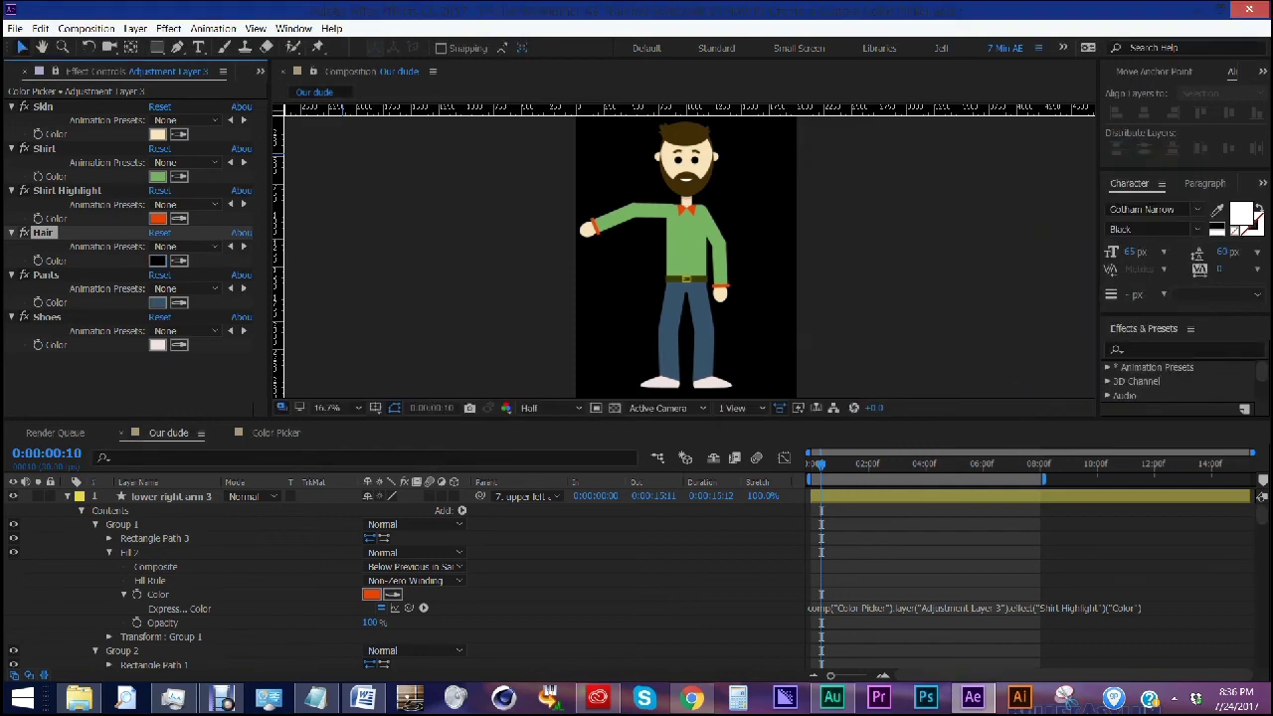
- Change the background color of the Our dude composition to a medium gray-red, #966262
key("ctrl+k")
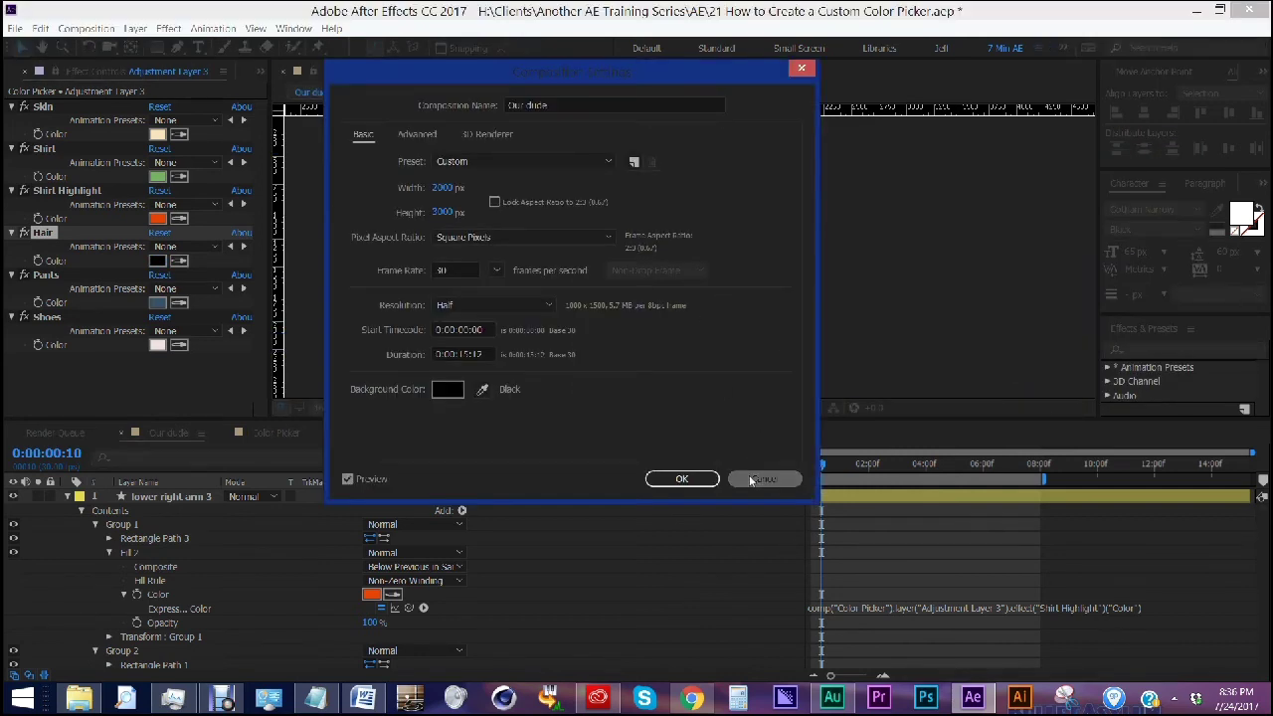
left_click(750, 481)
left_click(87, 28)
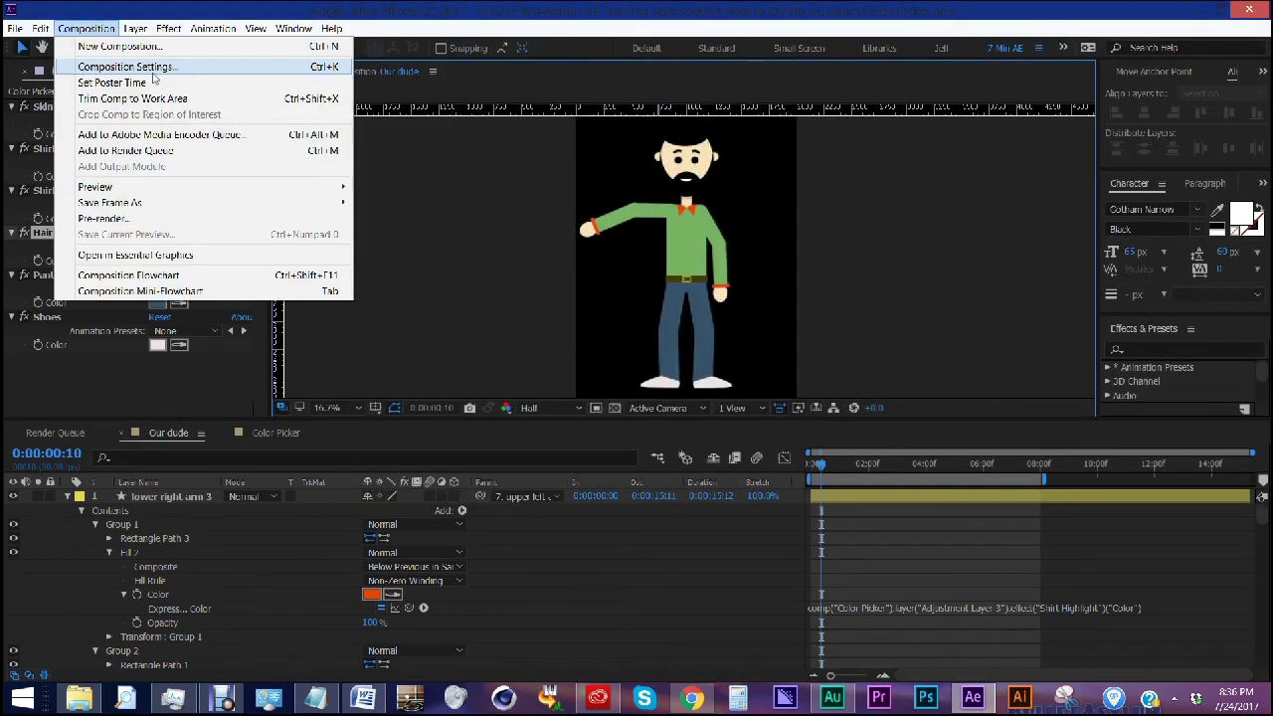
left_click(128, 66)
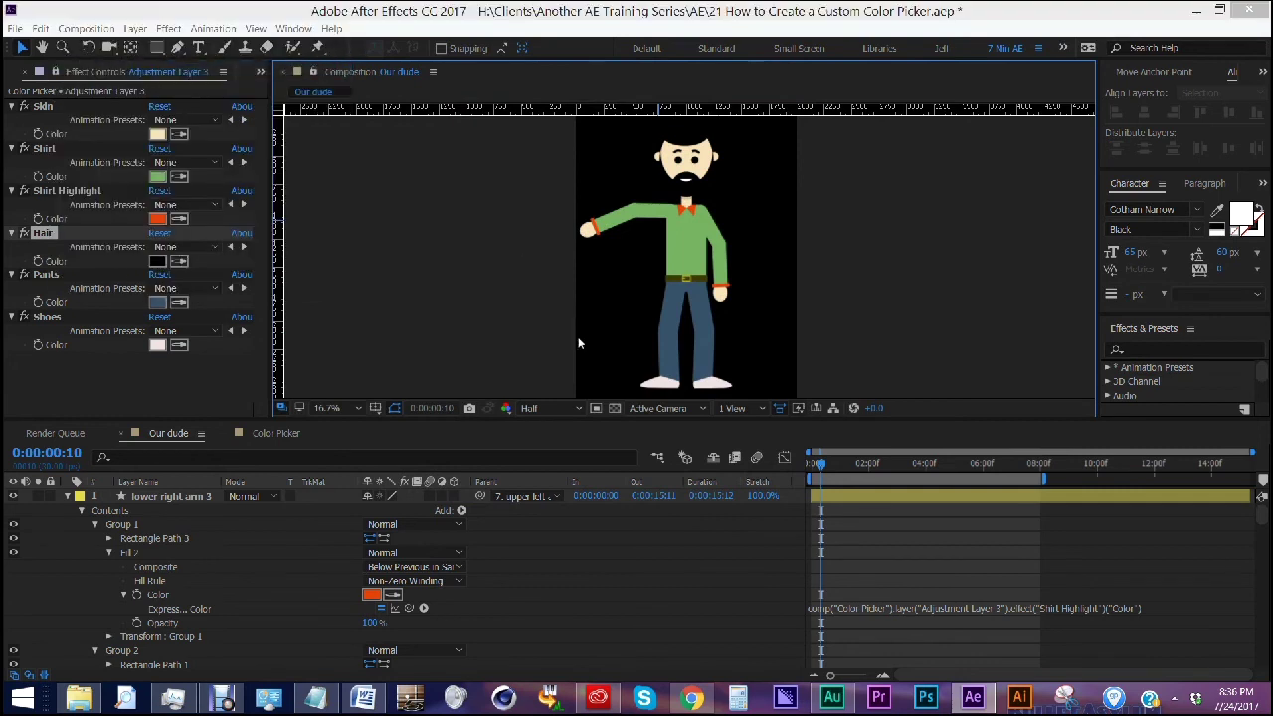
left_click(446, 389)
left_click(879, 266)
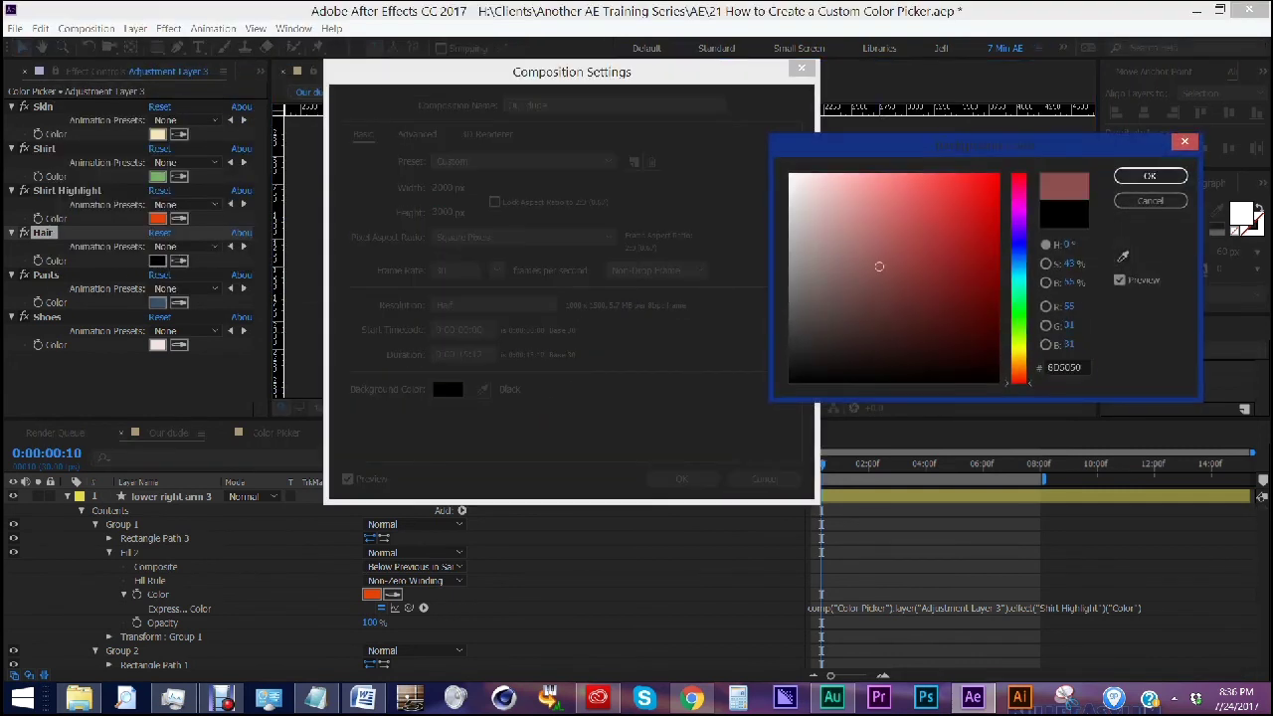
left_click(1149, 176)
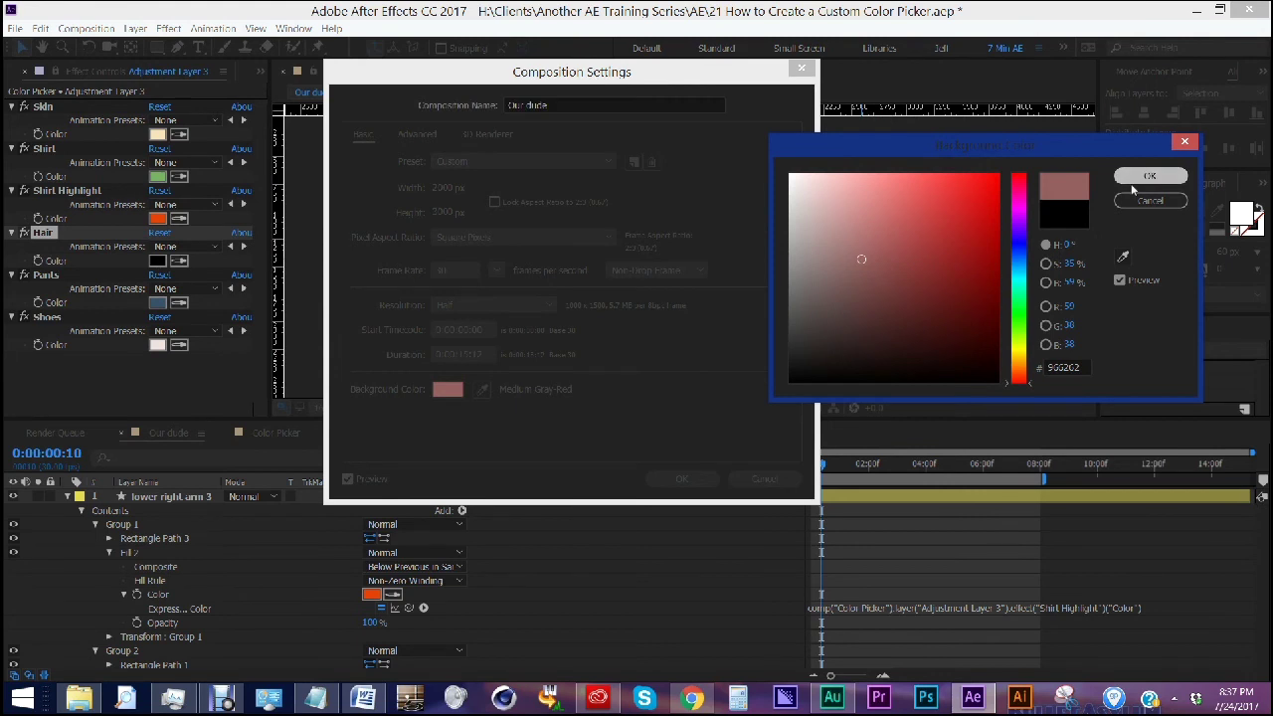
key("Return")
- Set the Pants color control to a fully saturated bright red
left_click(157, 303)
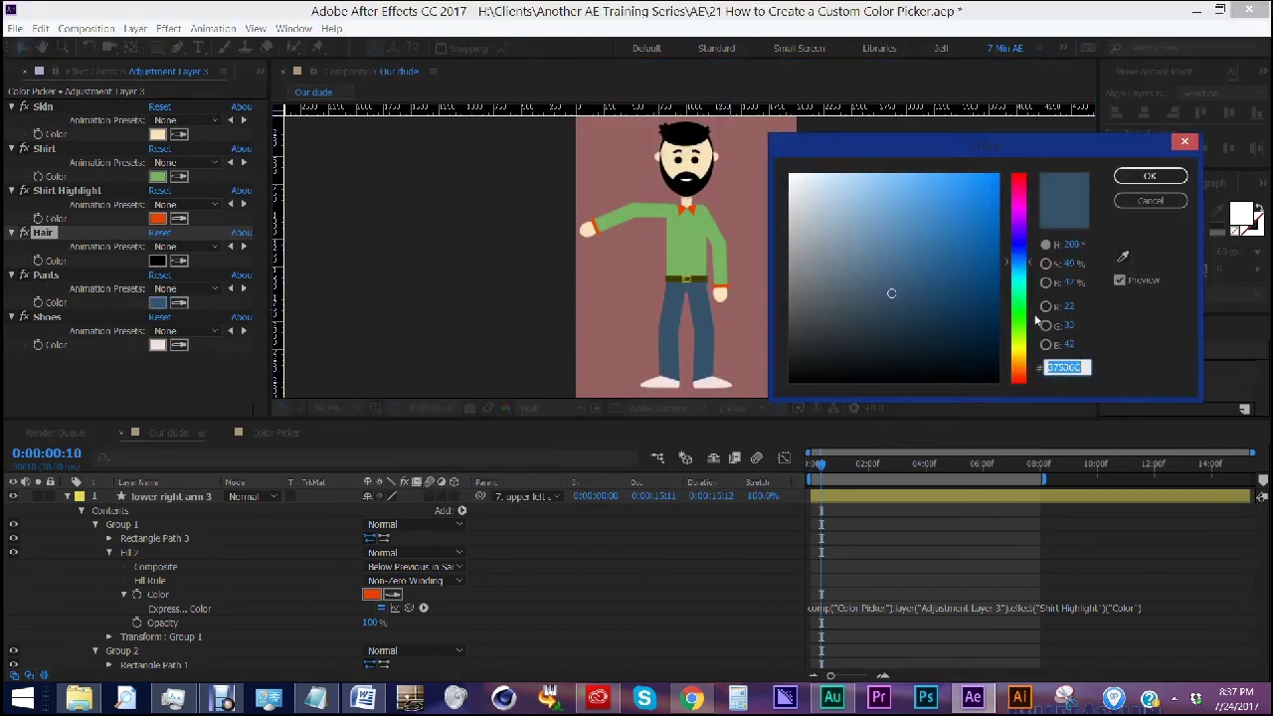
left_click(1018, 325)
left_click(999, 174)
left_click(1018, 174)
left_click(1150, 176)
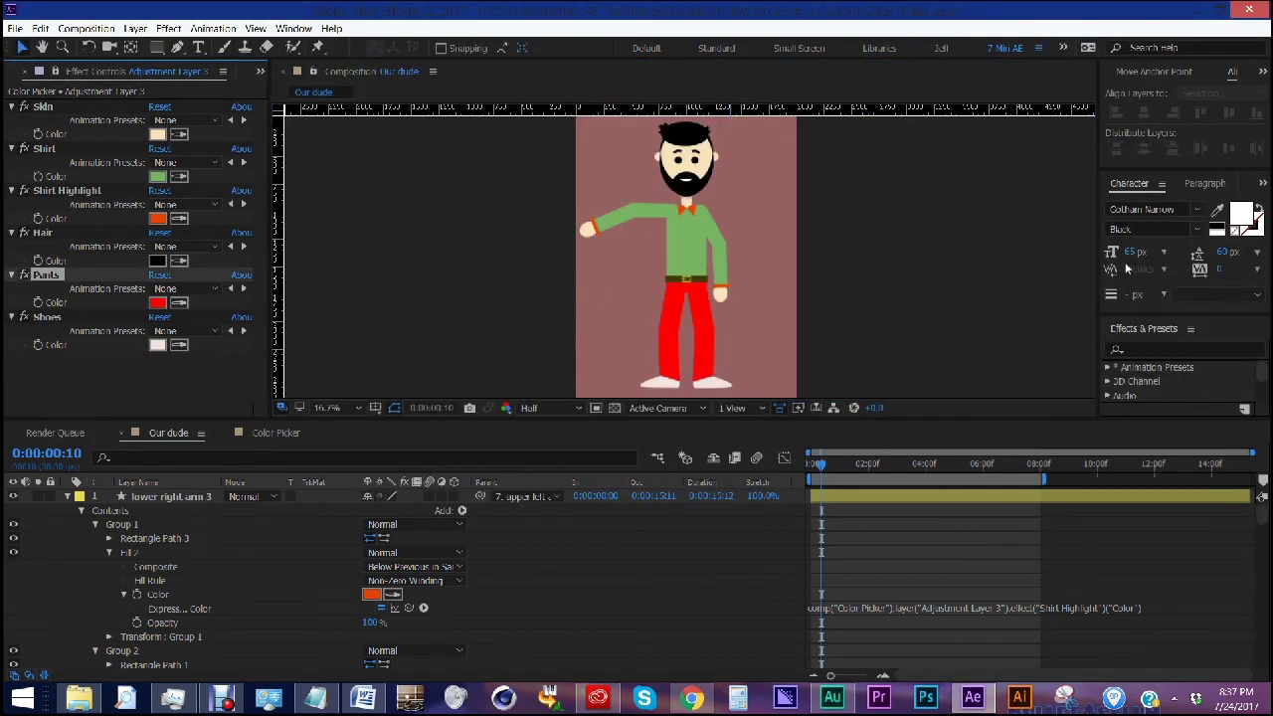
- Set the Shoes color control to purple
left_click(158, 344)
left_click(157, 344)
left_click_drag(1018, 177, 1018, 320)
left_click(898, 298)
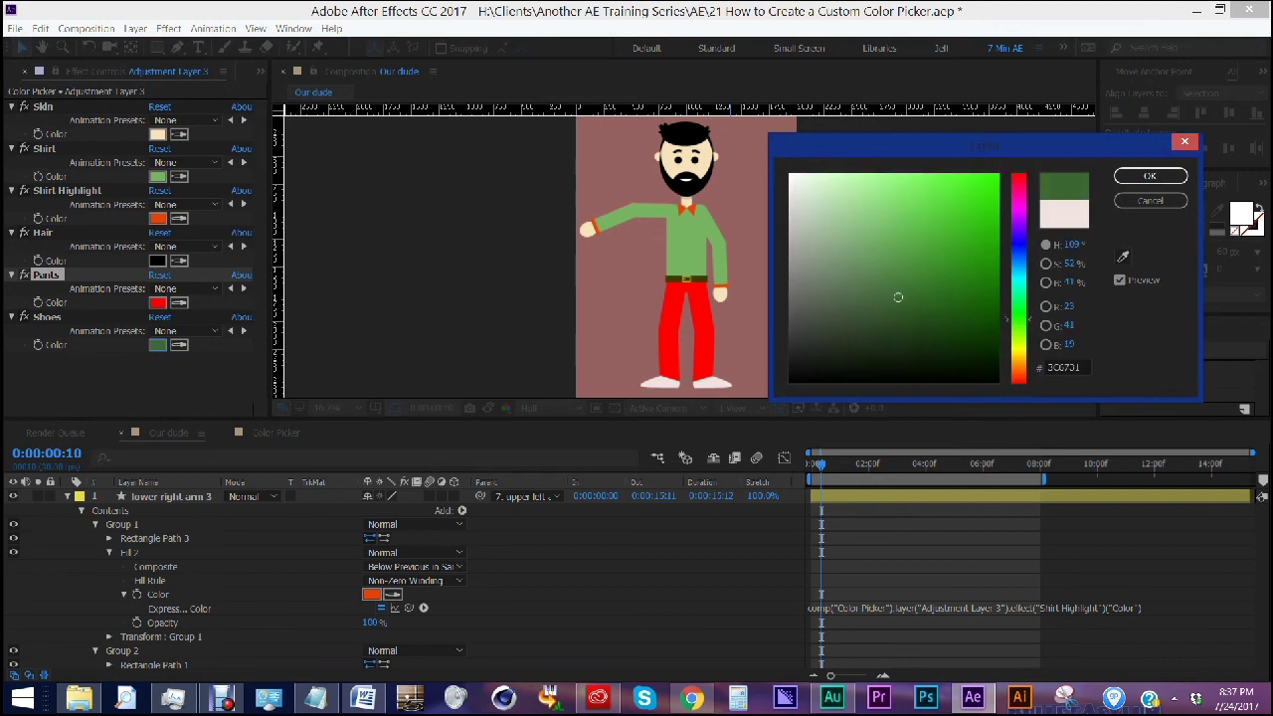
left_click(1147, 176)
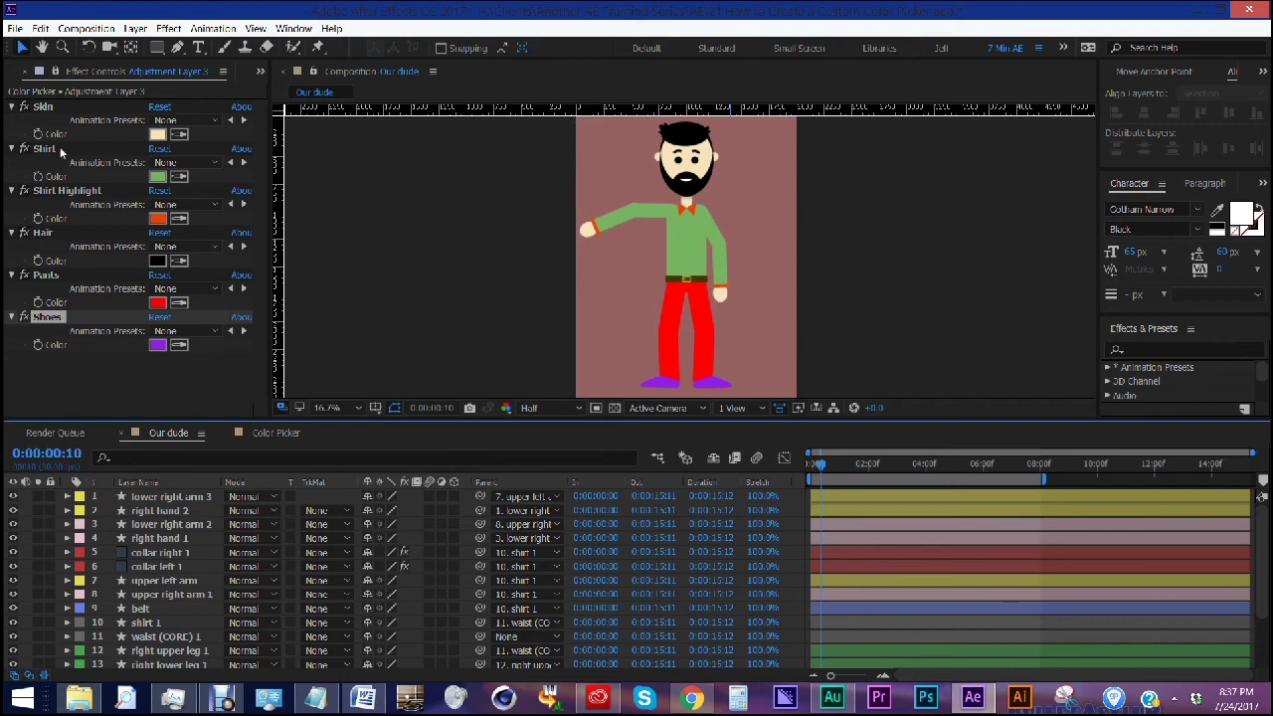
- Set the Shirt color control to a medium blue
left_click(158, 177)
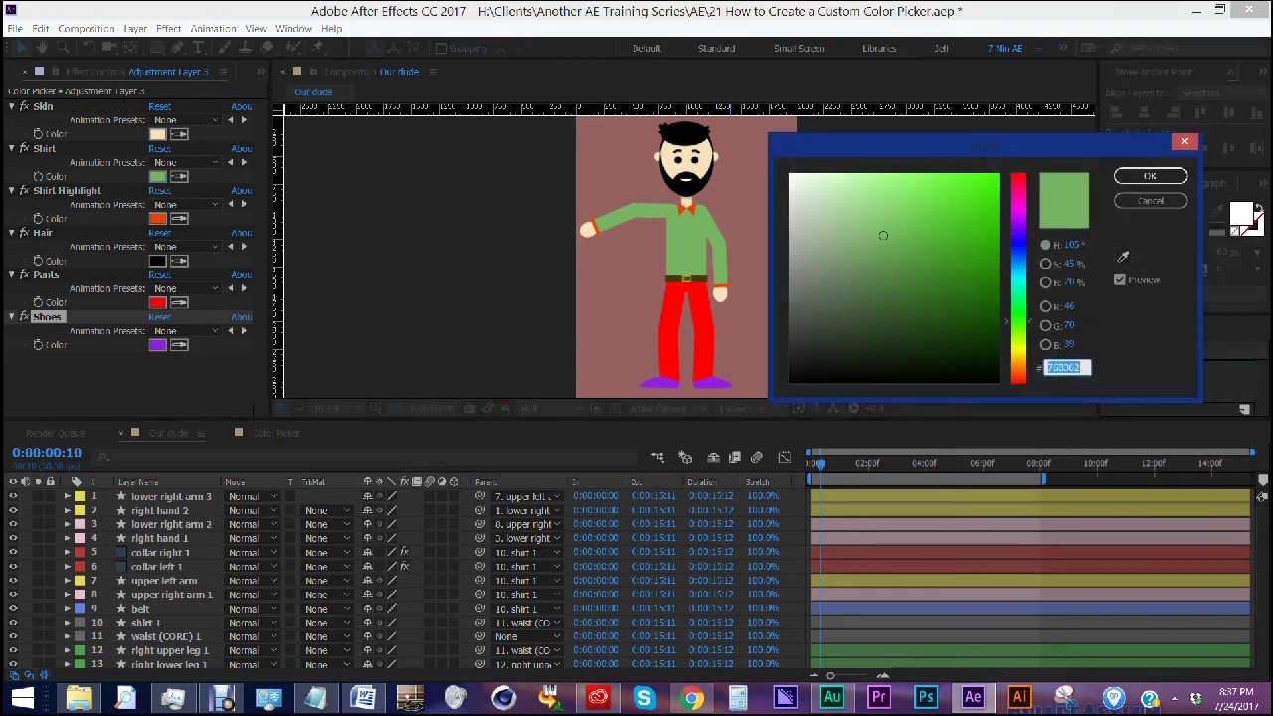
left_click(1018, 266)
left_click(918, 233)
left_click(1150, 176)
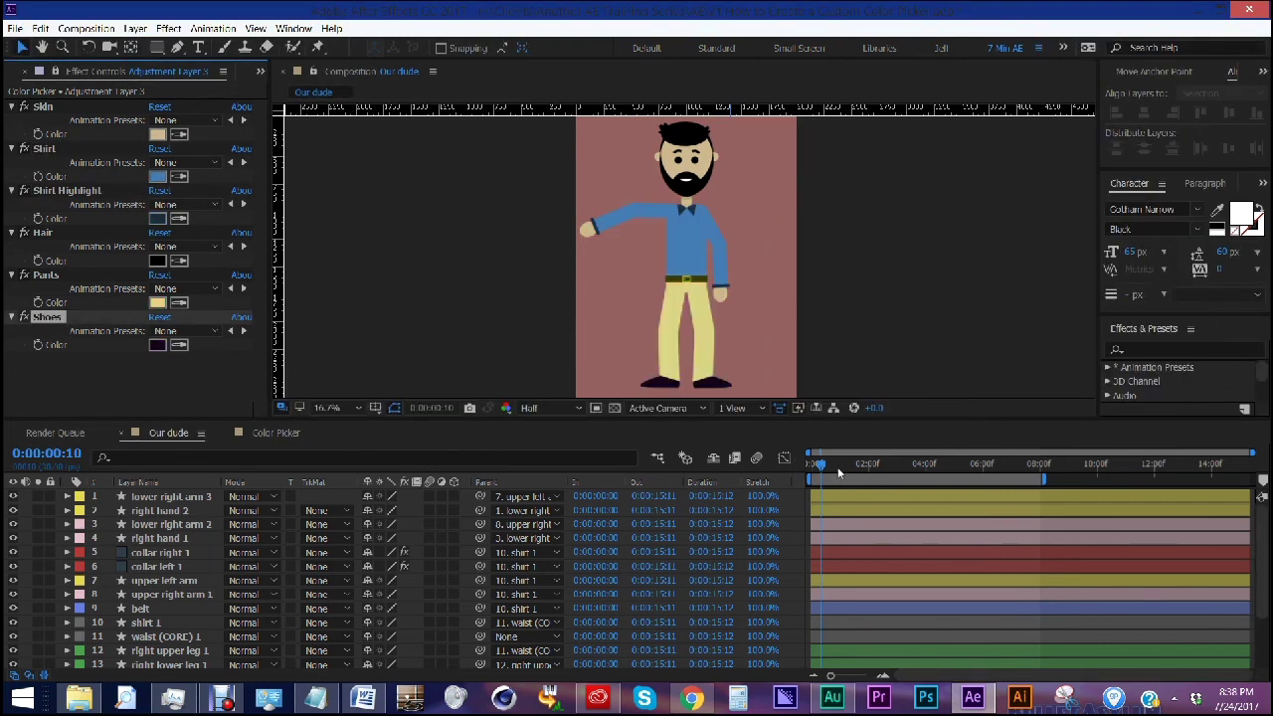
- Preview the Our dude animation from the first frame, enlarging the composition viewer to full size and restoring the layout
left_click(838, 465)
left_click(816, 465)
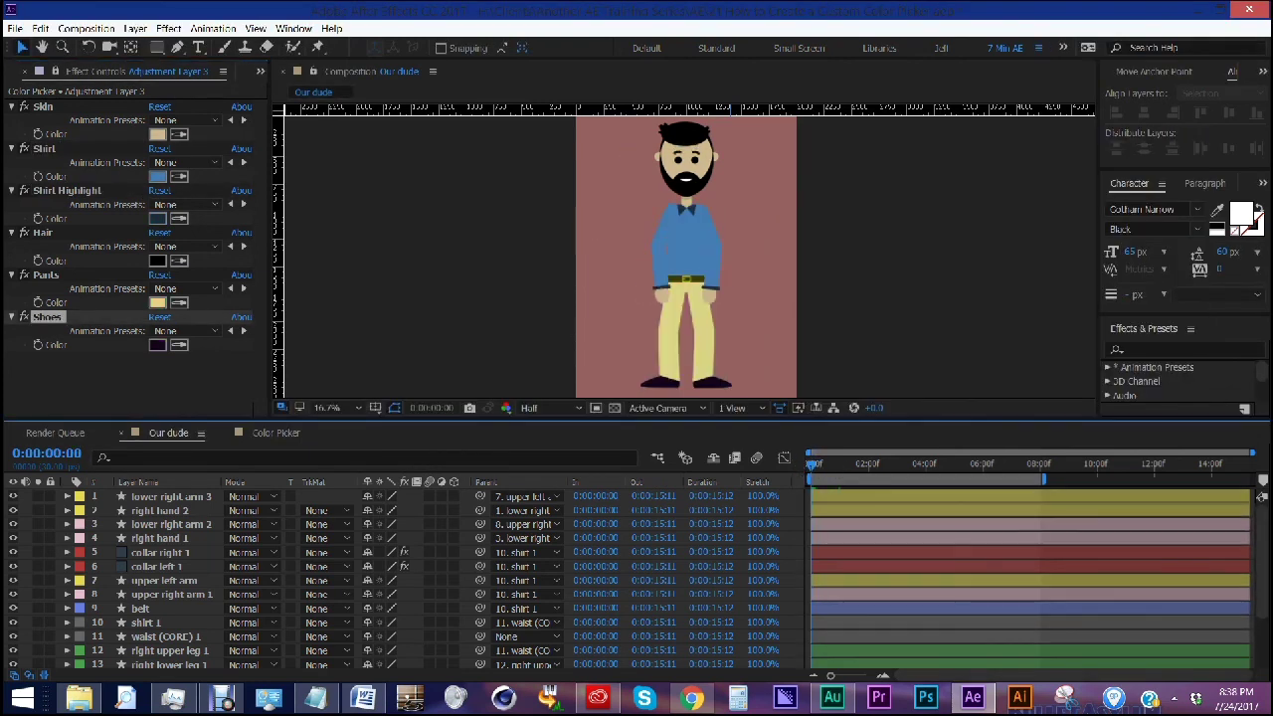
key("space")
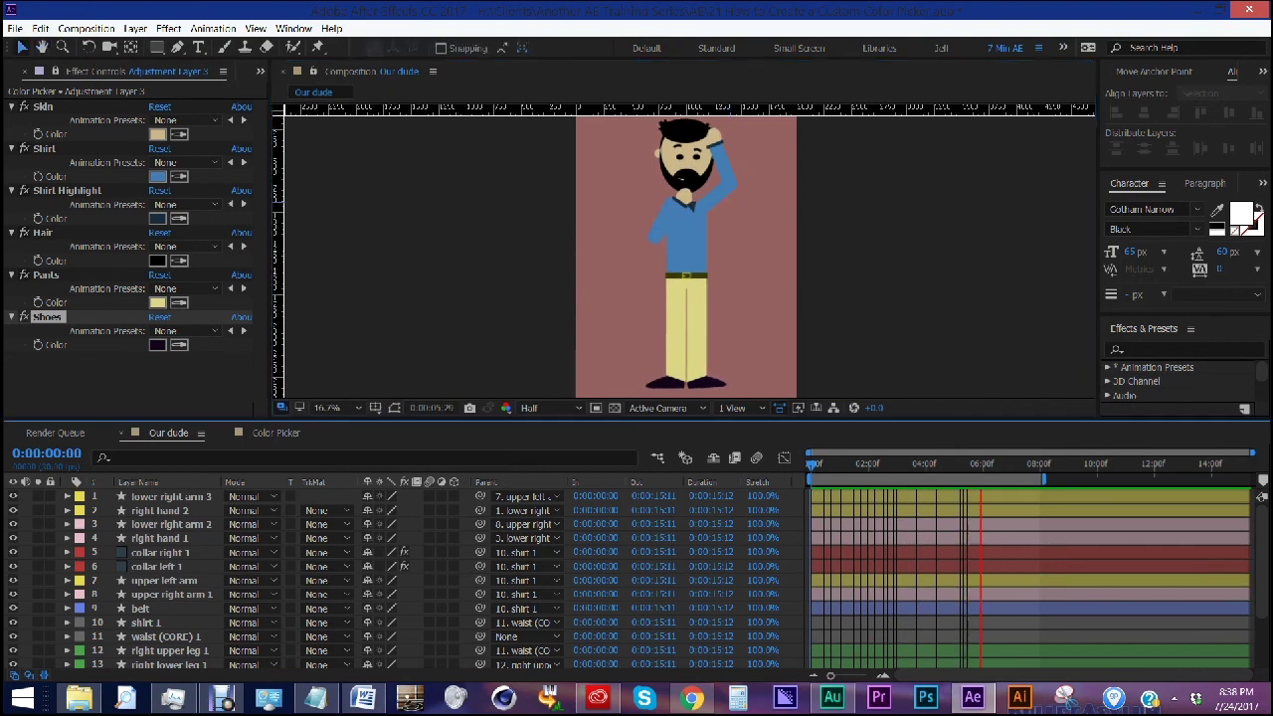
key("grave")
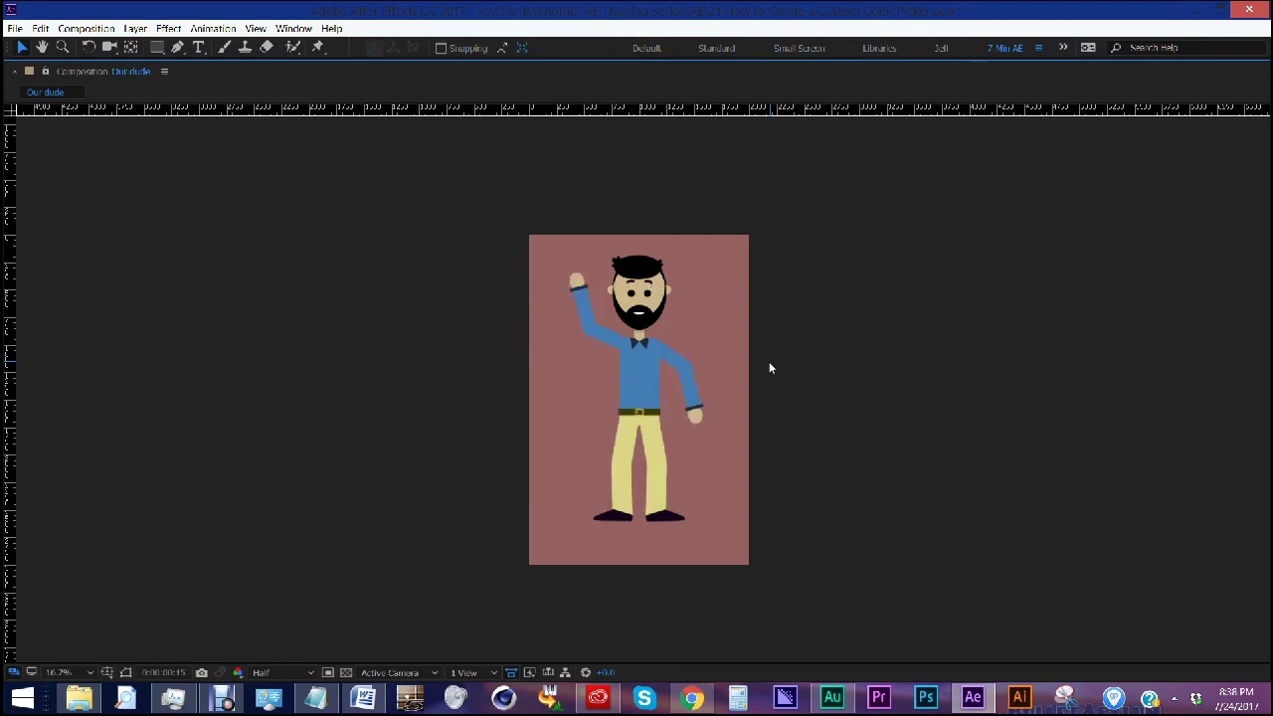
key("grave")
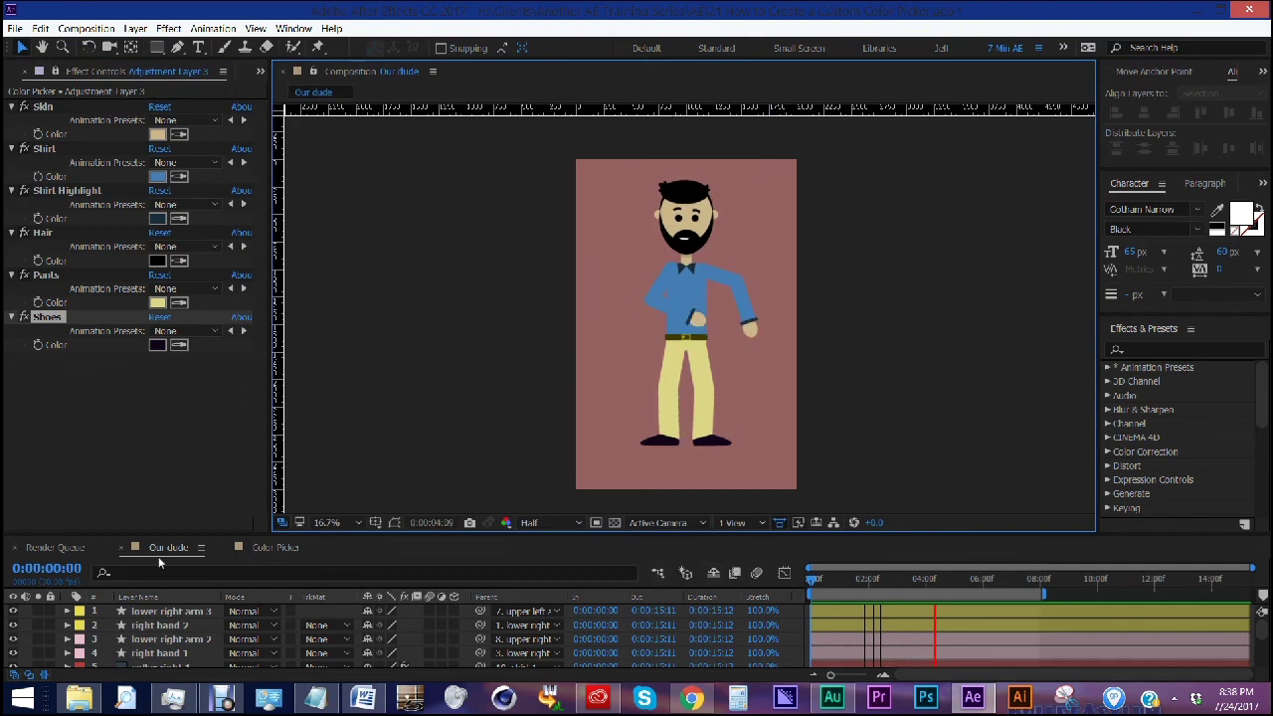
- View the Color Picker composition, return to Our dude and play its animation again
left_click(266, 548)
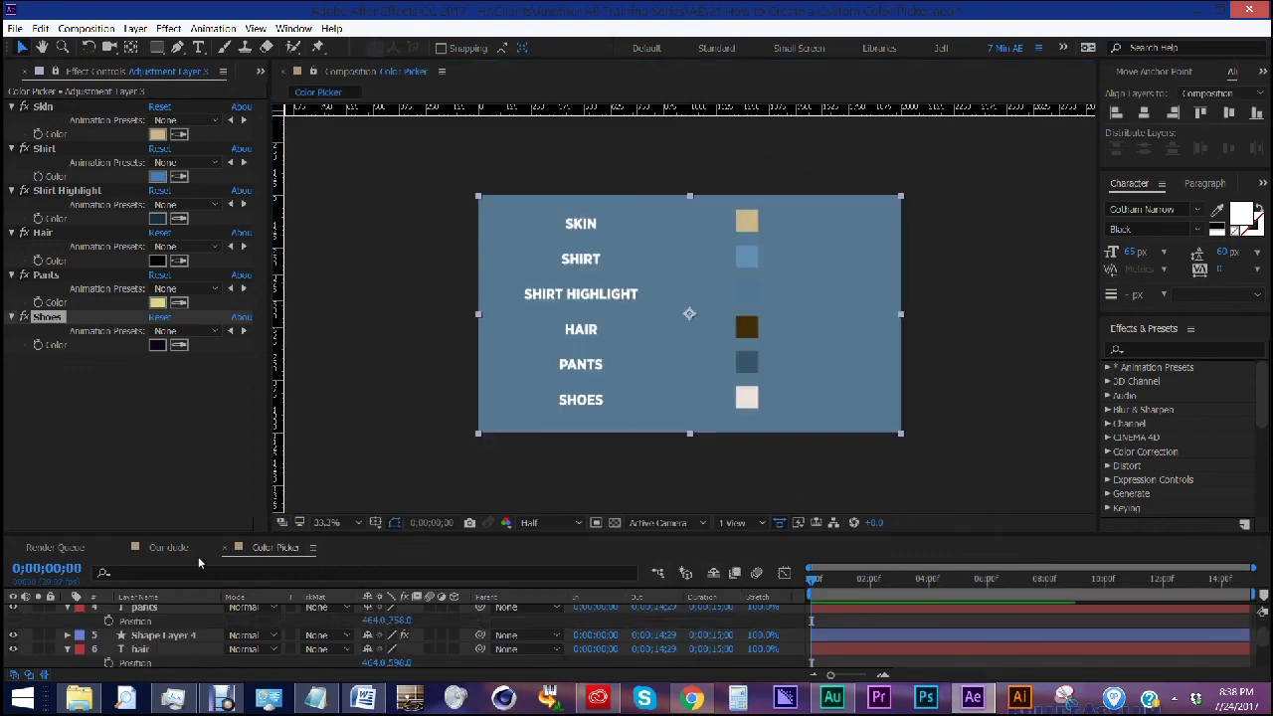
left_click(171, 548)
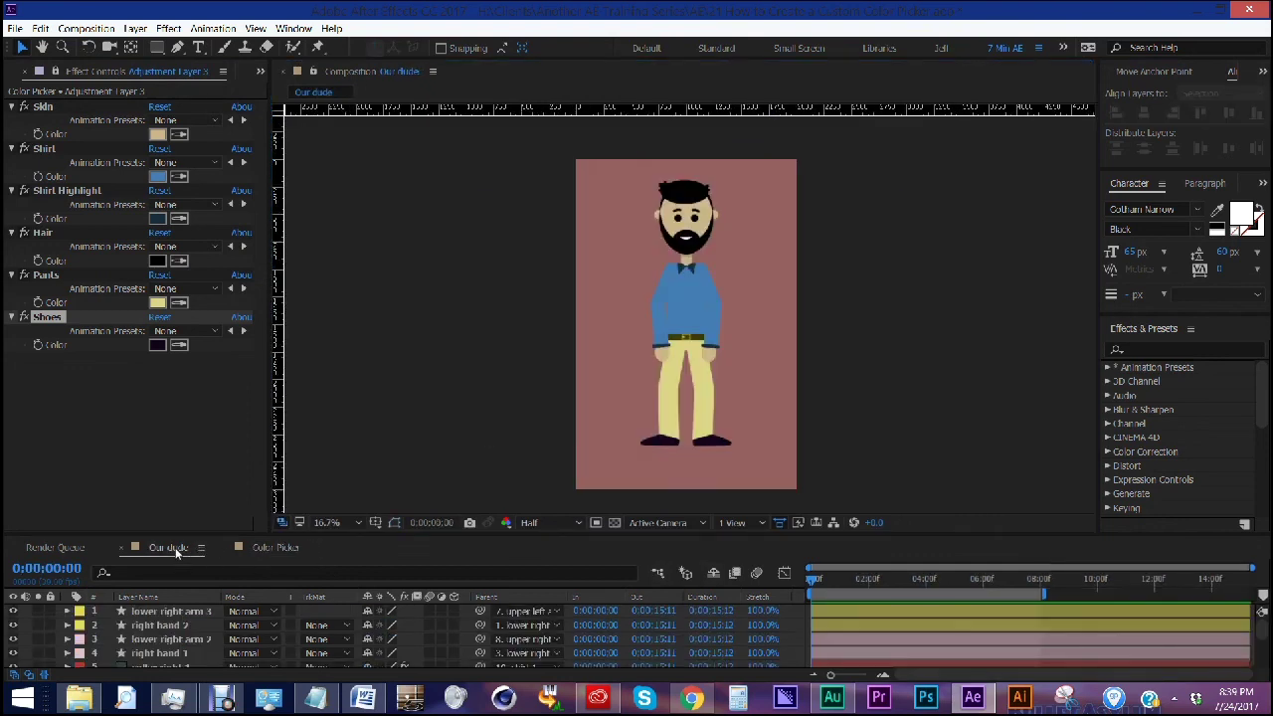
key("space")
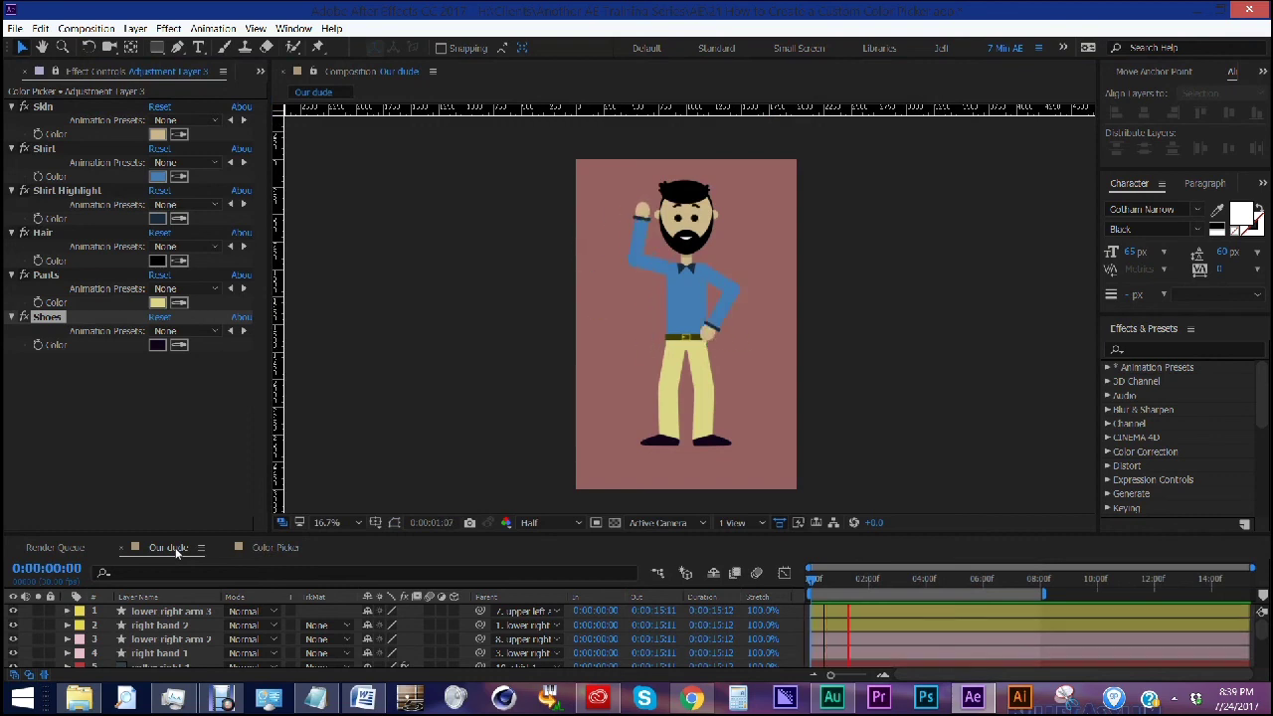